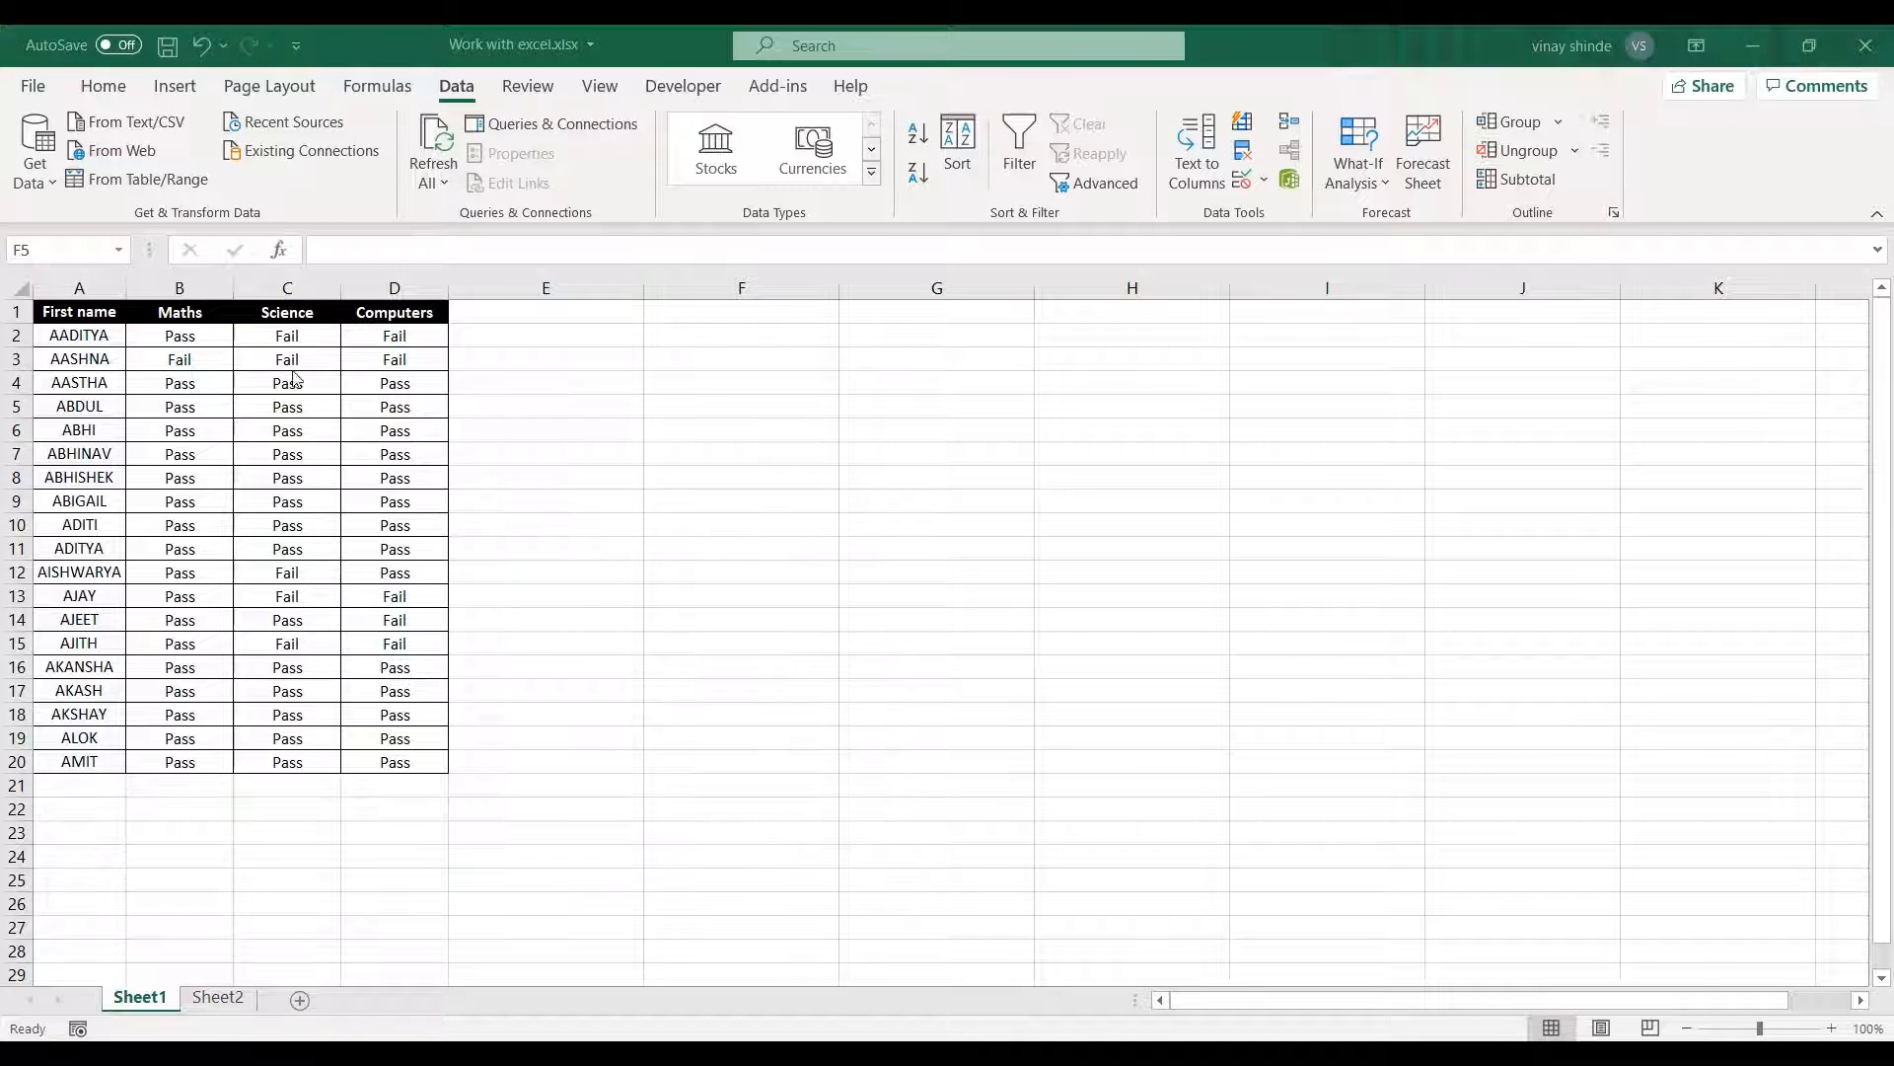
Add the column header "Final Result" in cell E1, beside the Computers column.
click(562, 339)
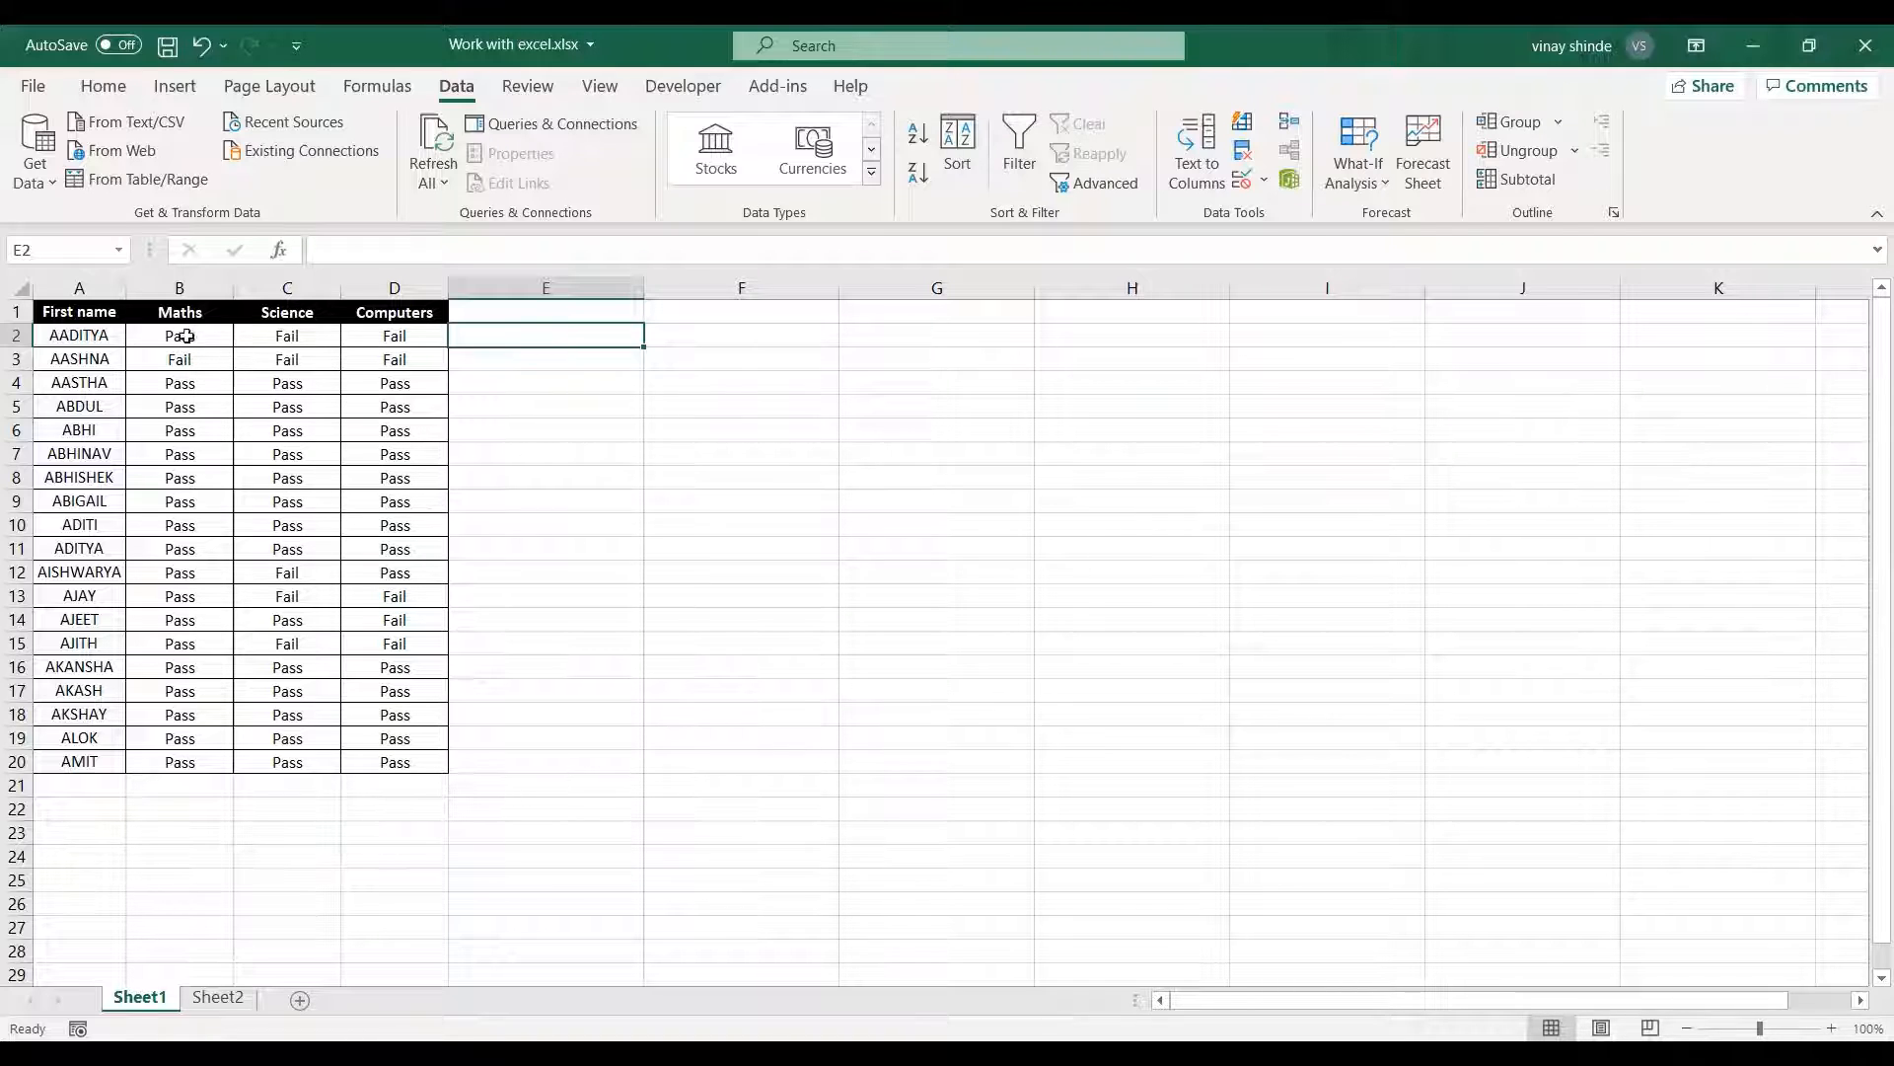
click(85, 336)
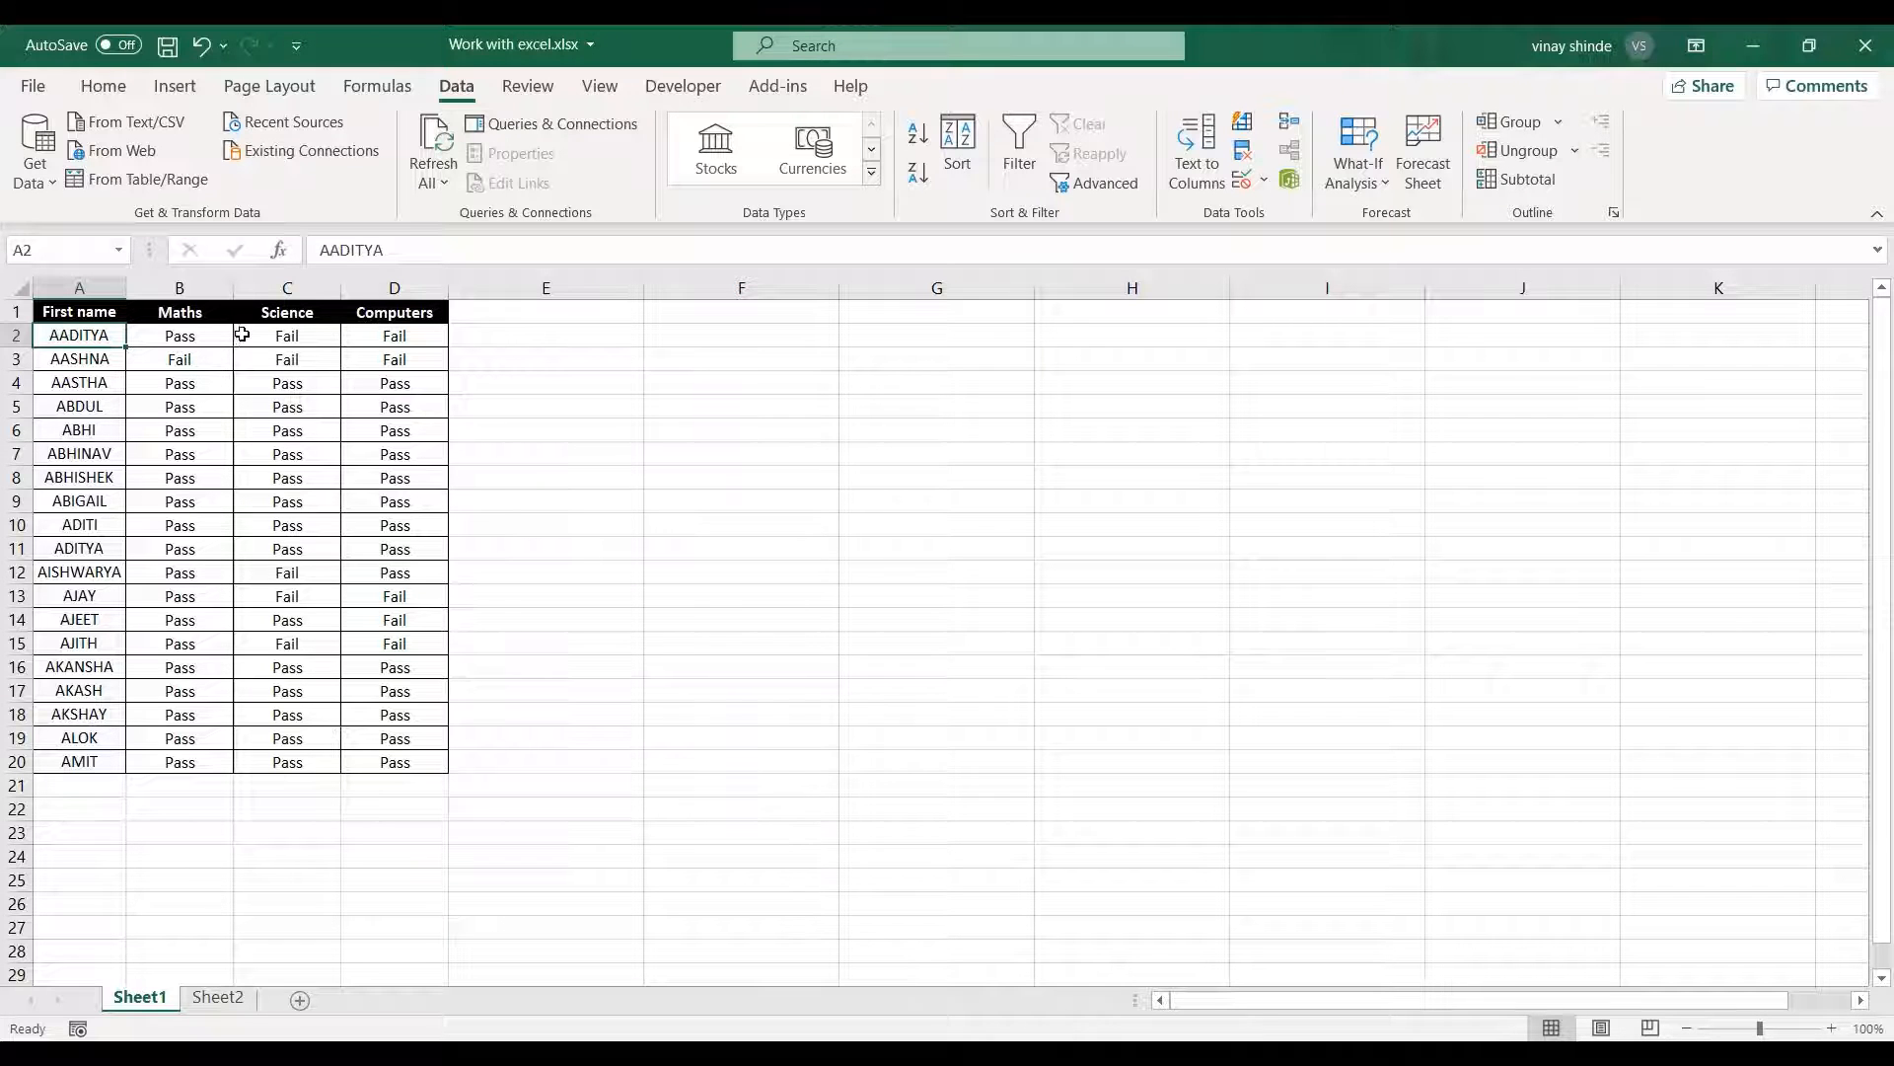
click(520, 314)
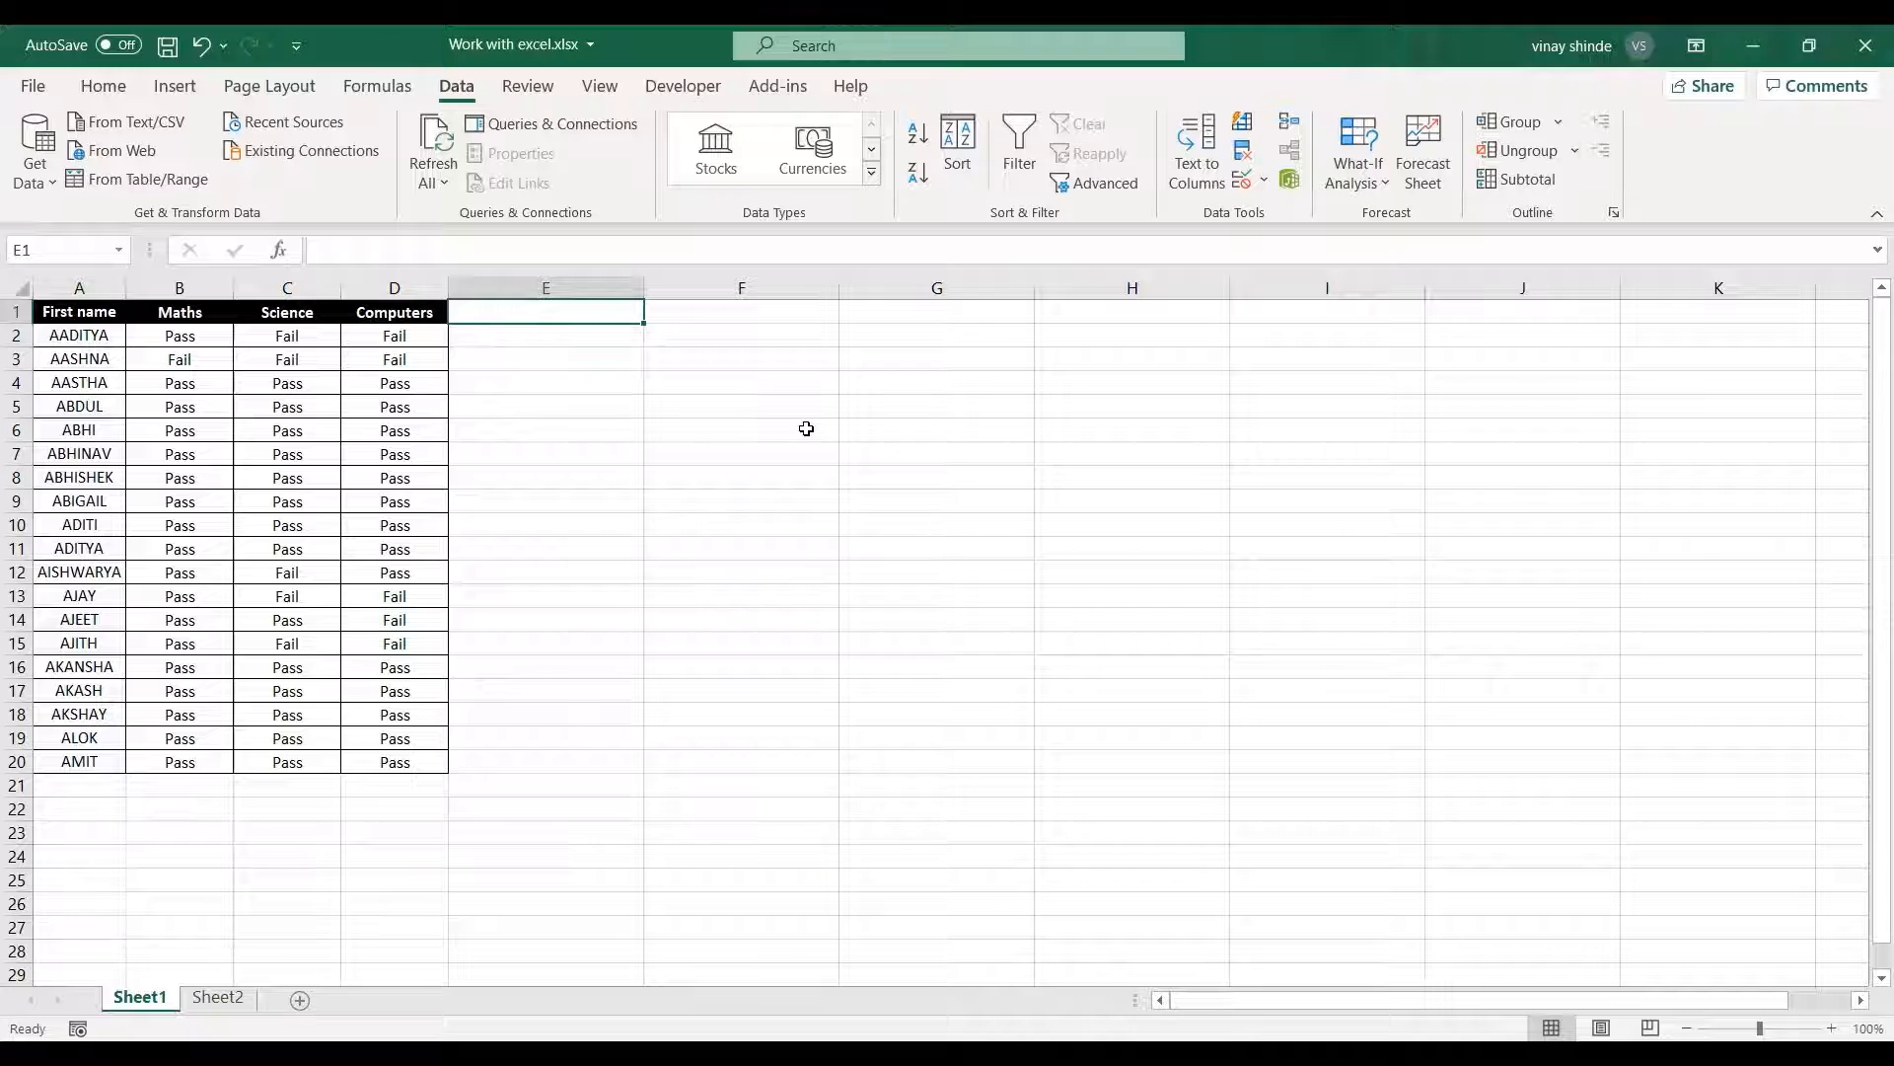
text(Final )
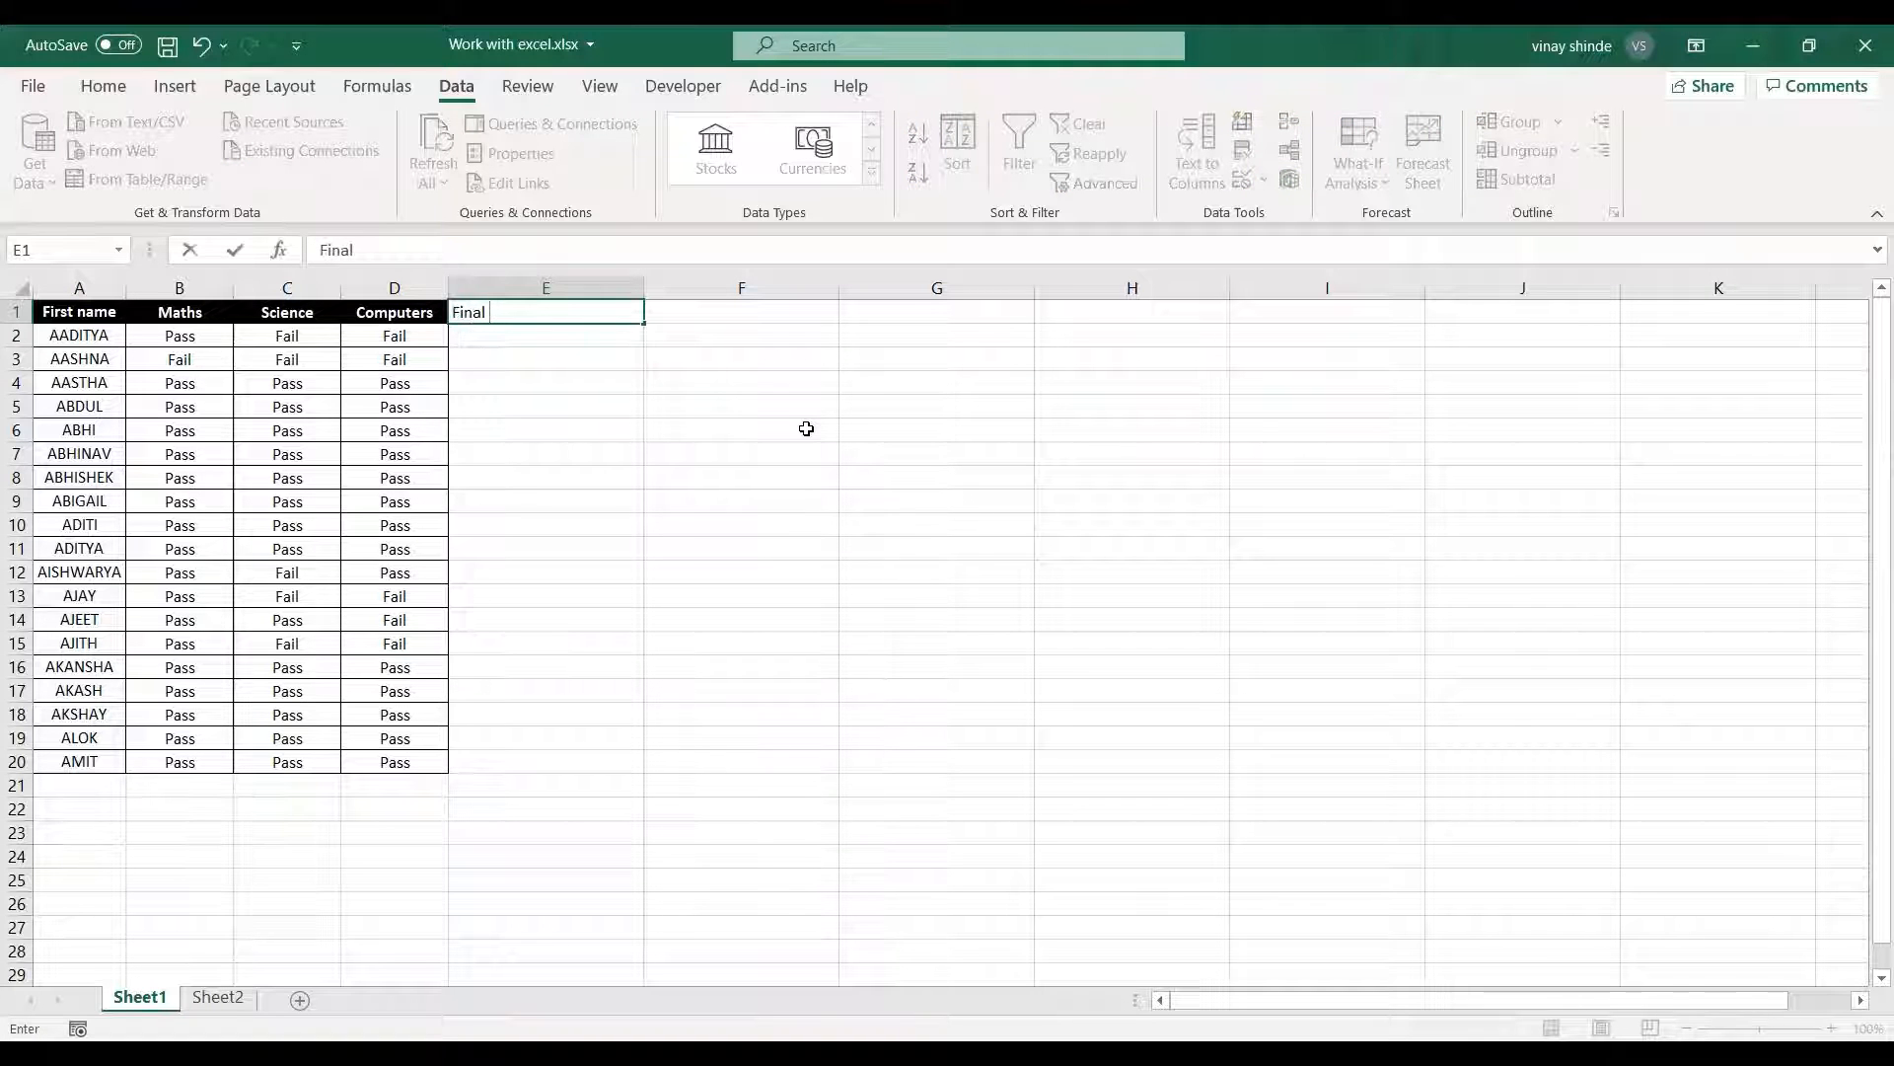
text(Result)
key(Return)
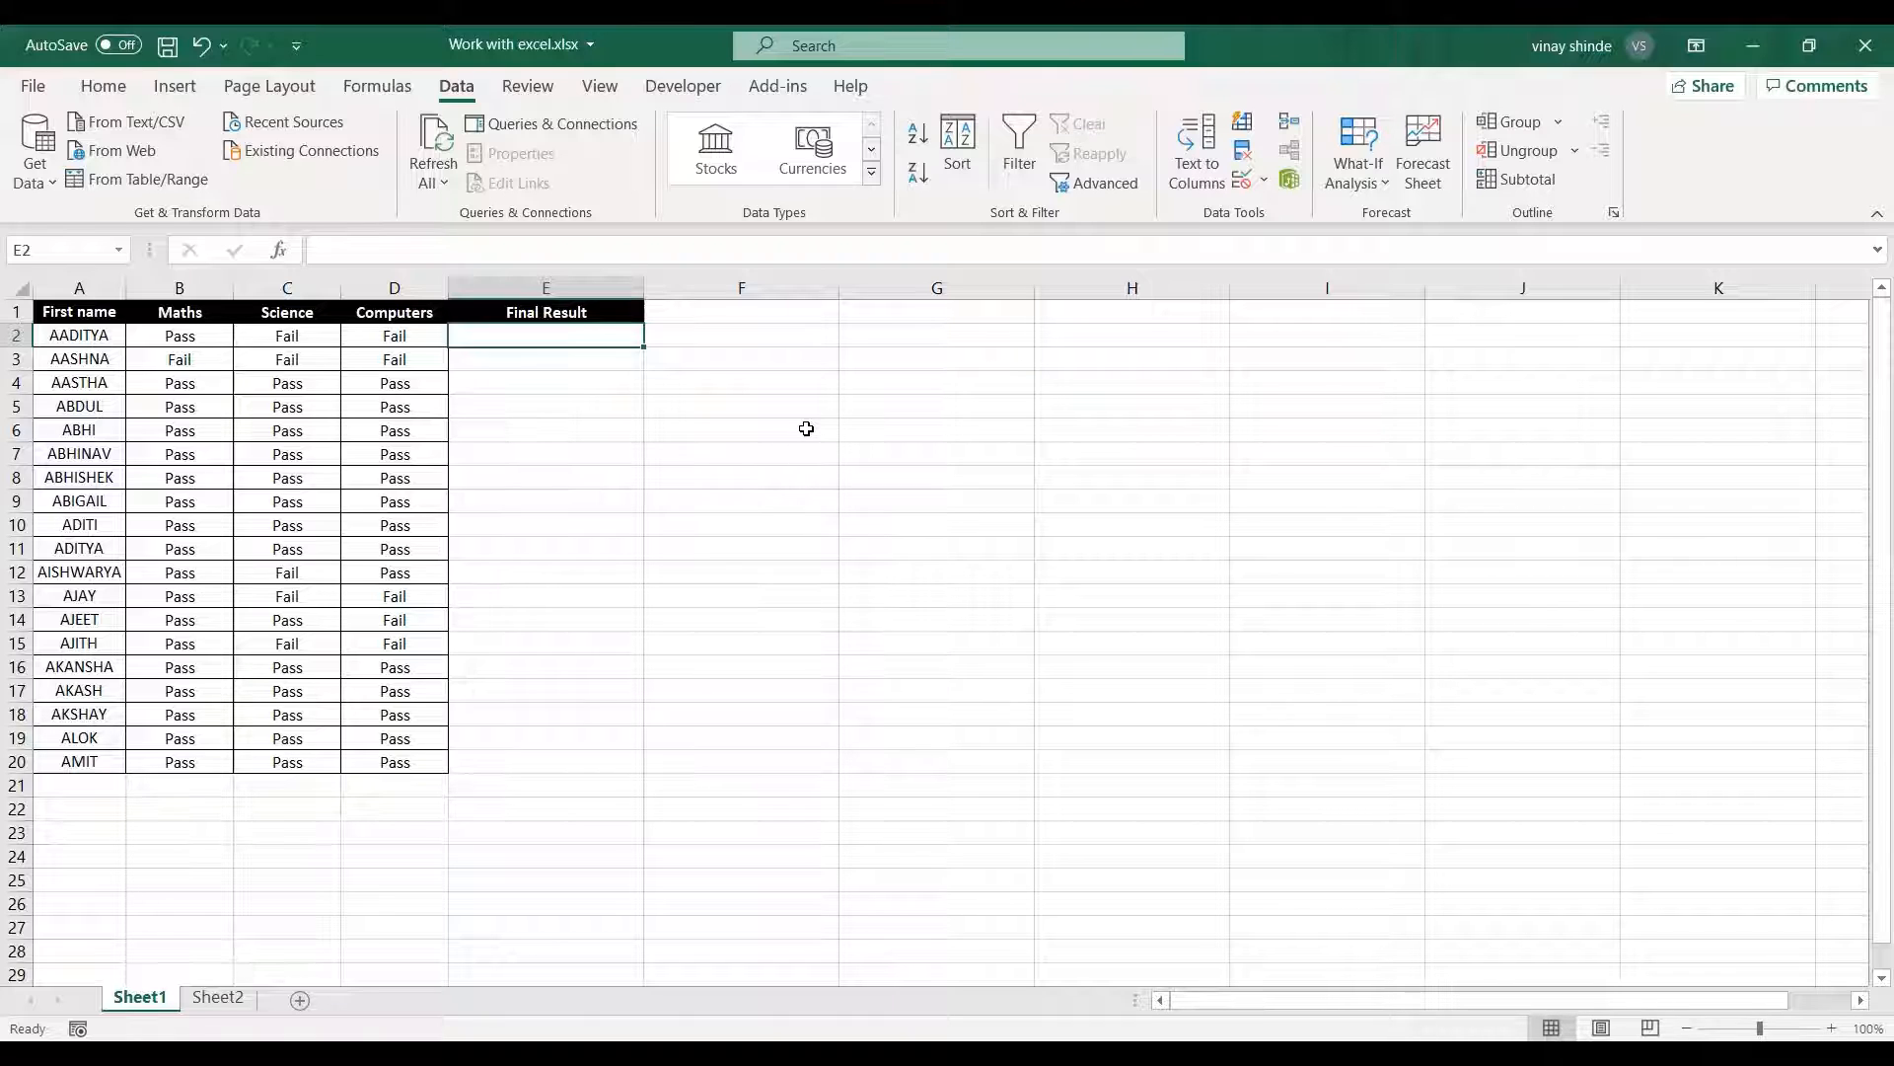
Begin an AND formula in cell E2 with the Maths condition B2="Pass" as its first argument.
click(220, 337)
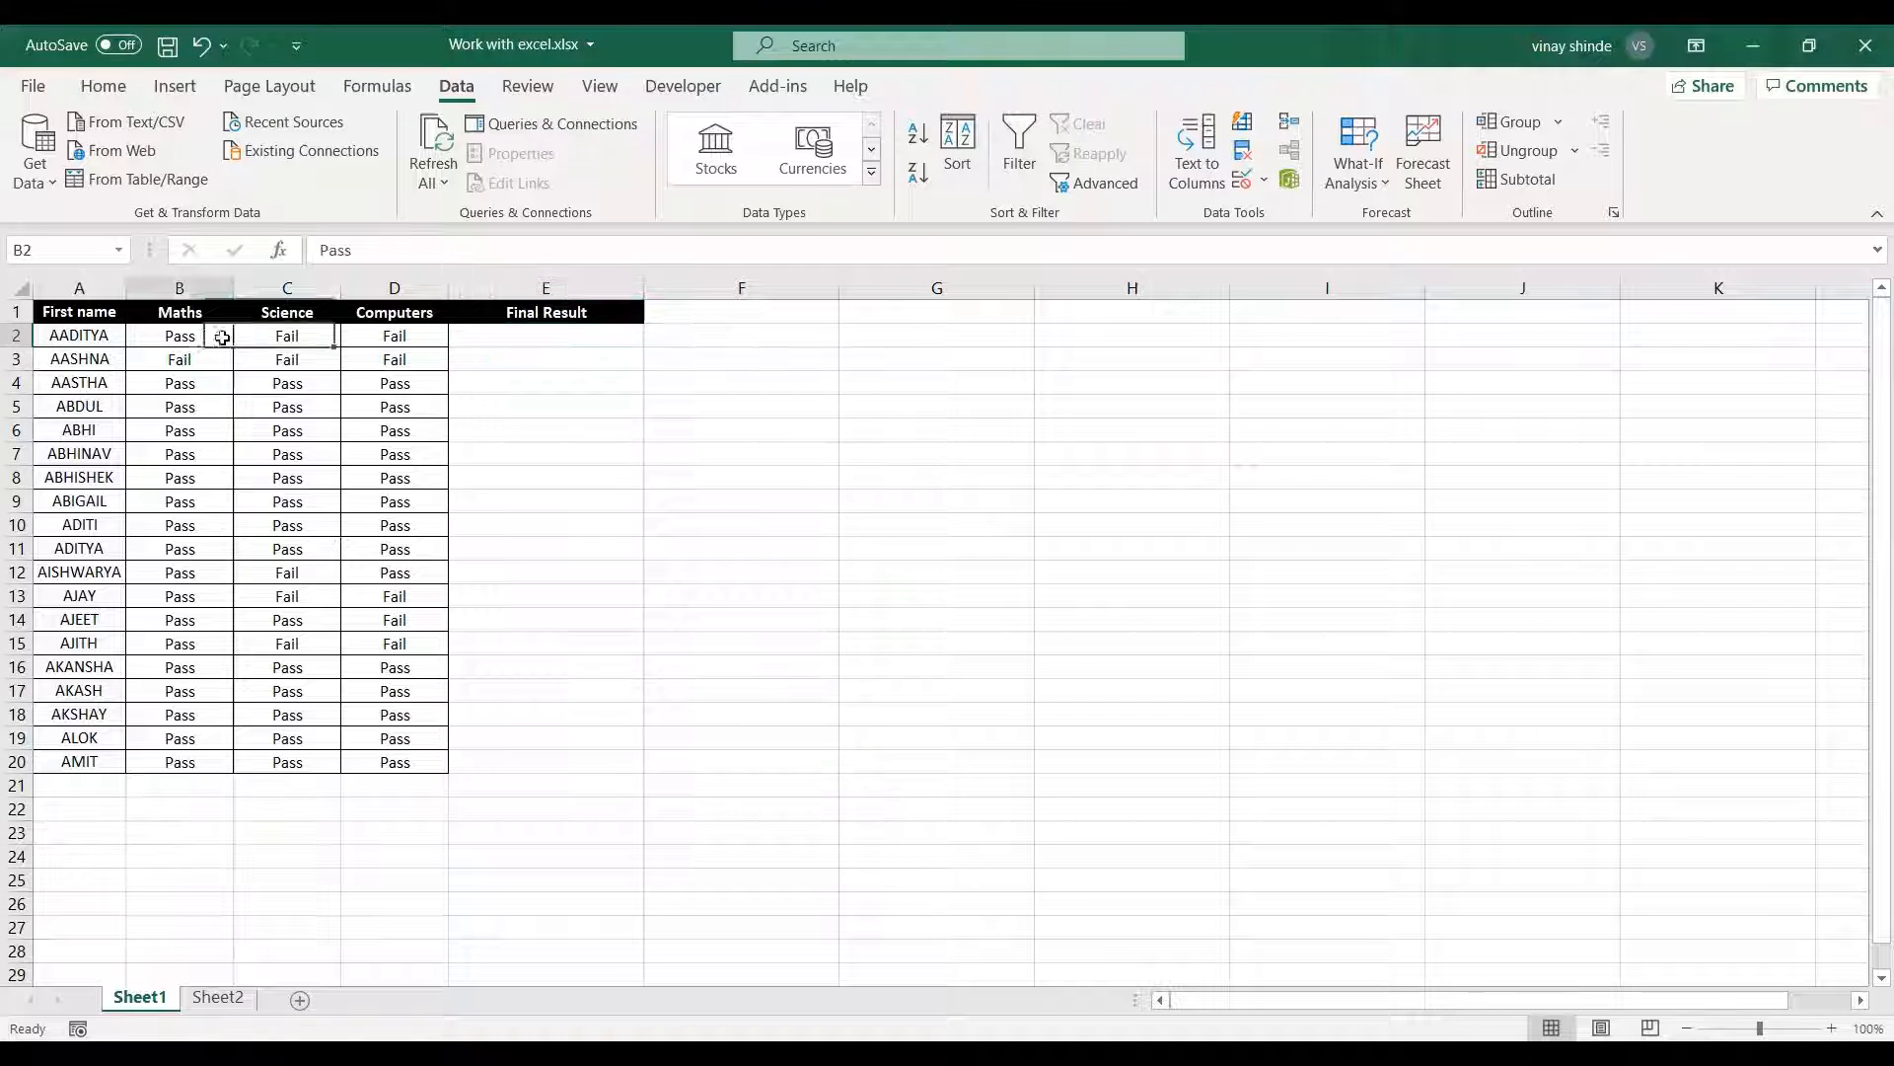
drag(222, 337, 394, 336)
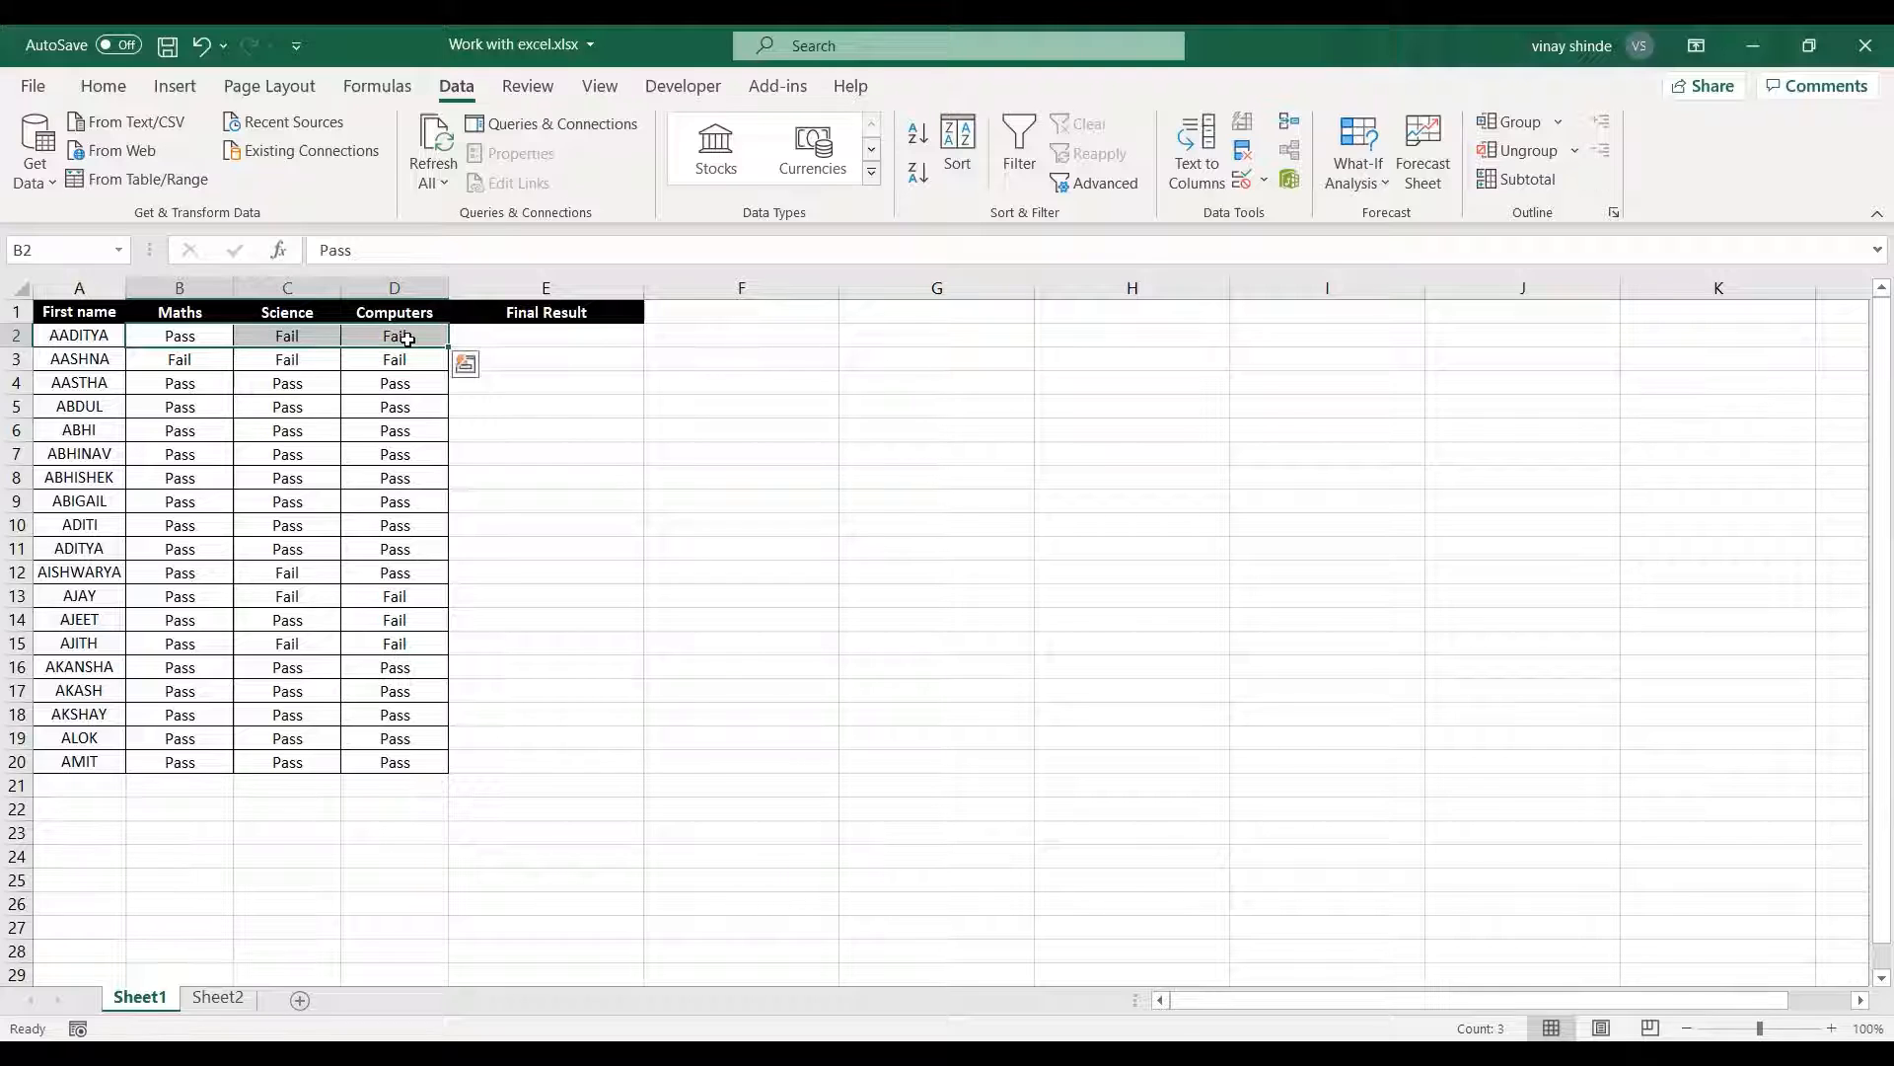
click(539, 336)
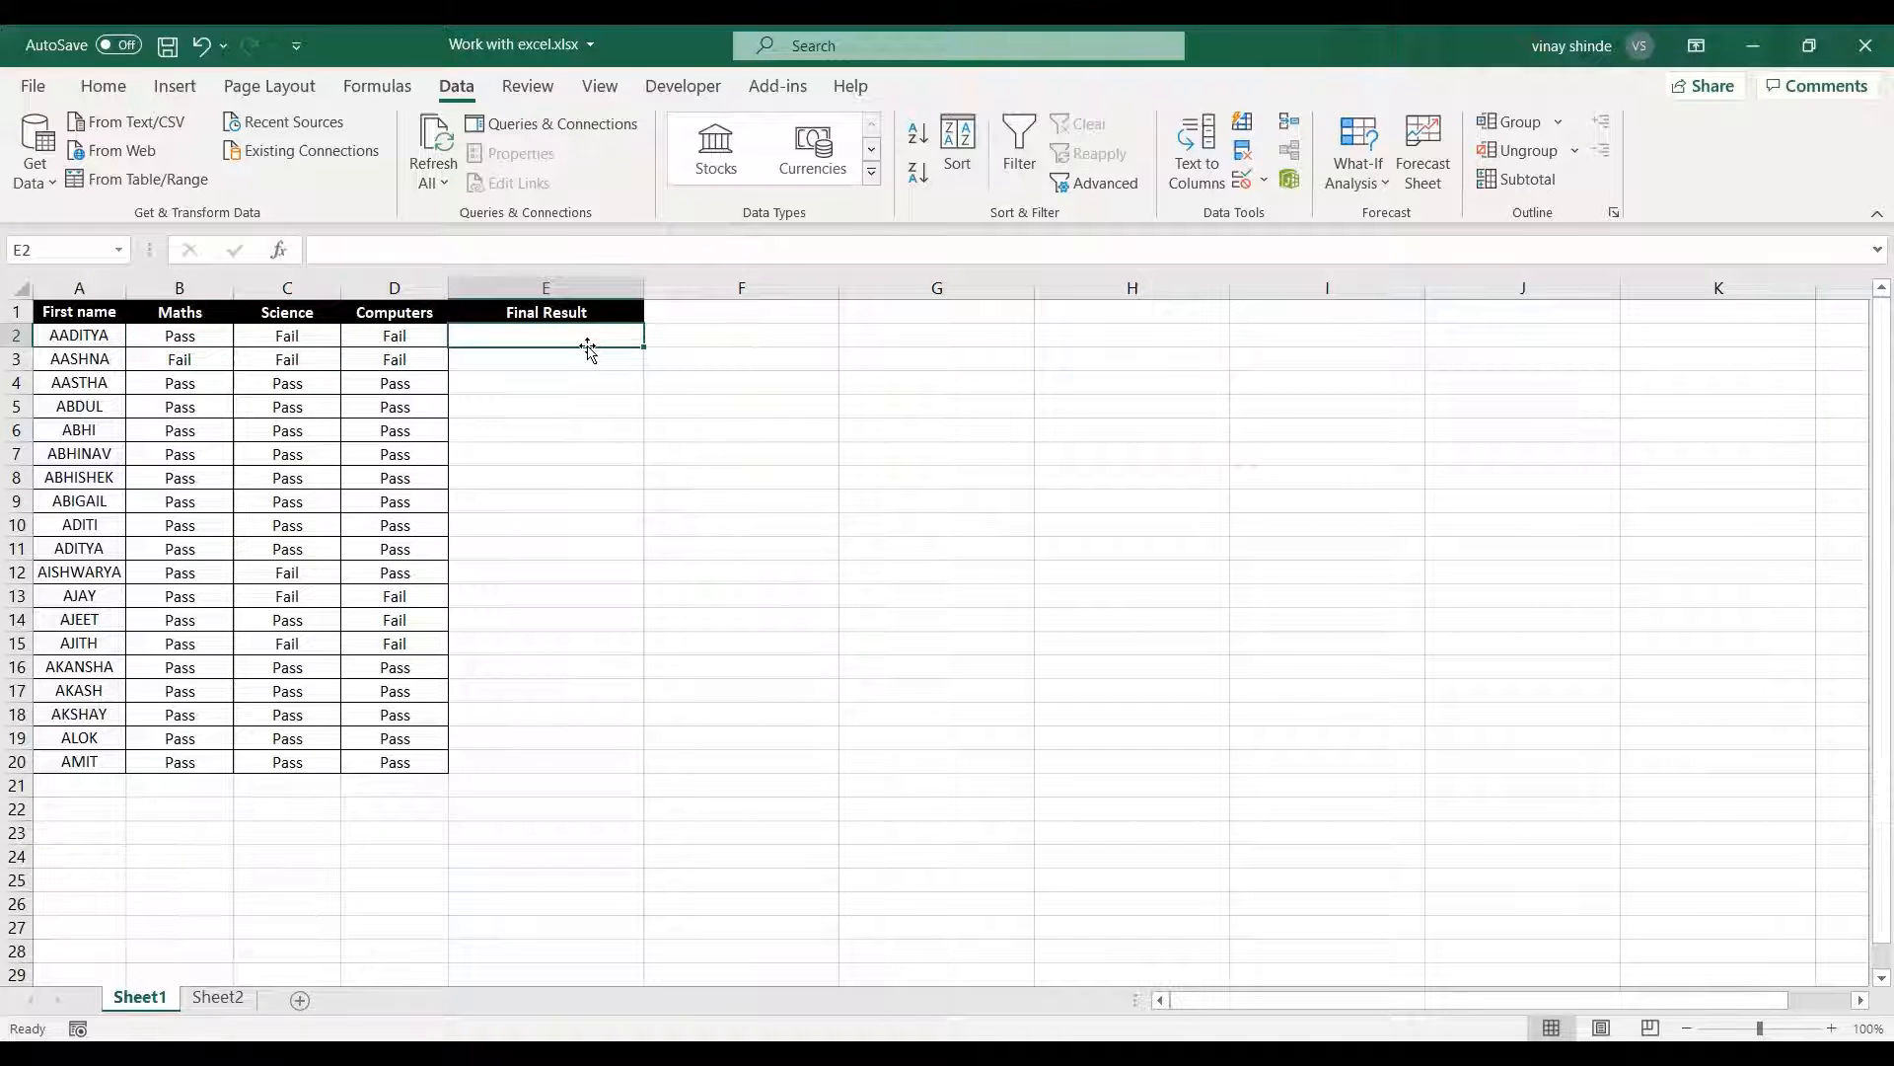
text(=)
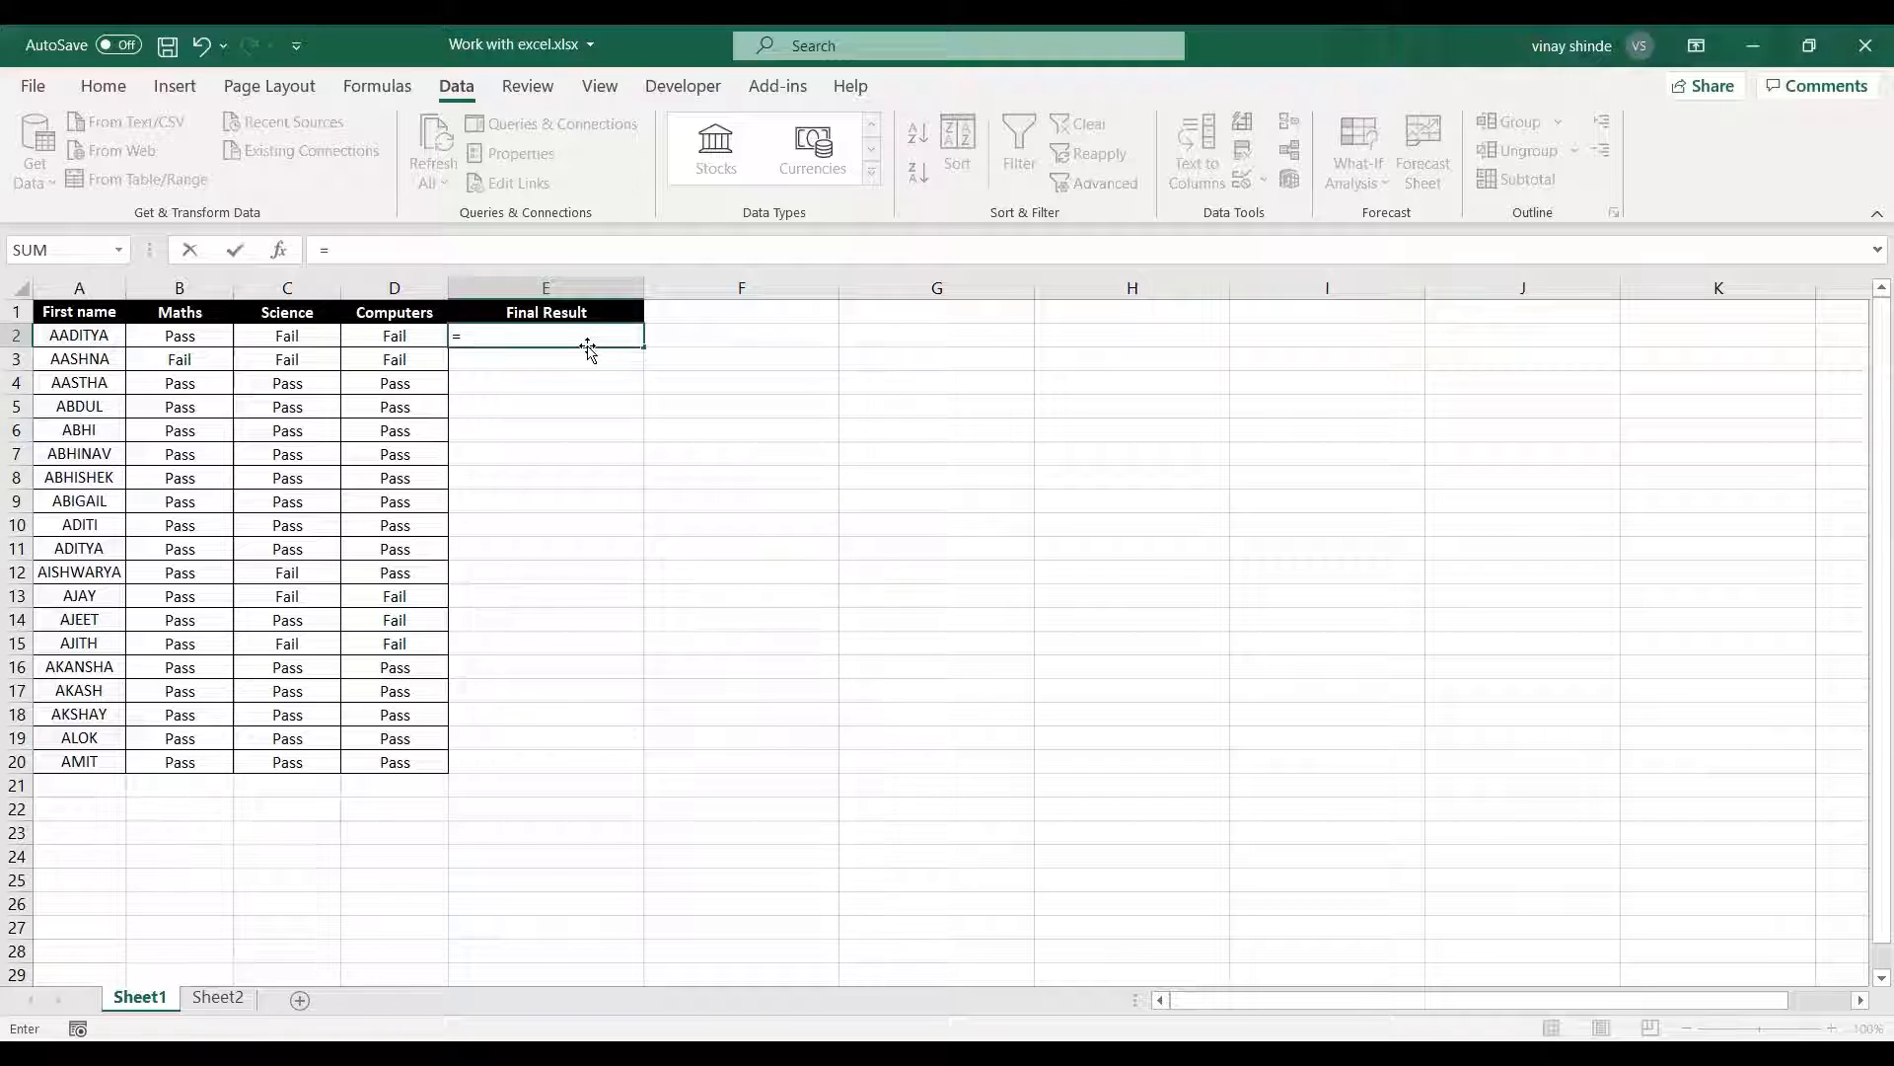
text(and)
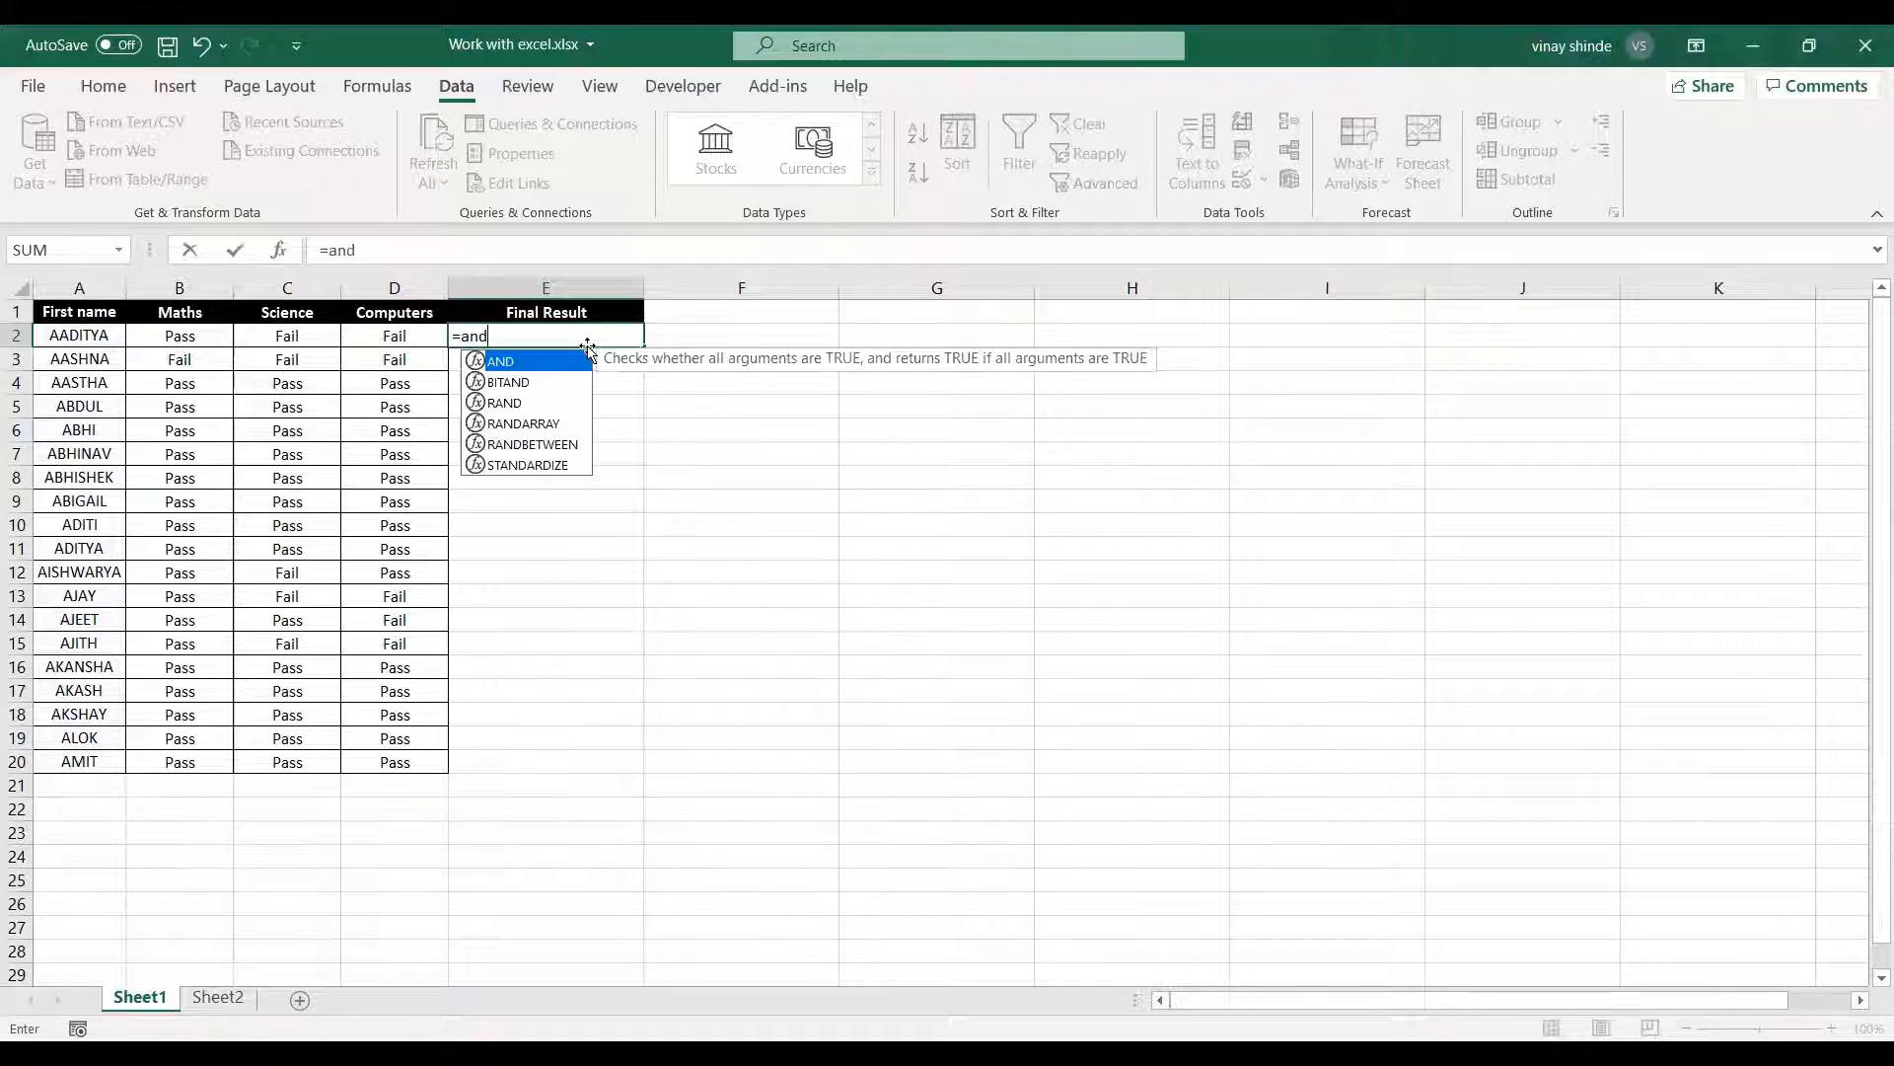
key(Tab)
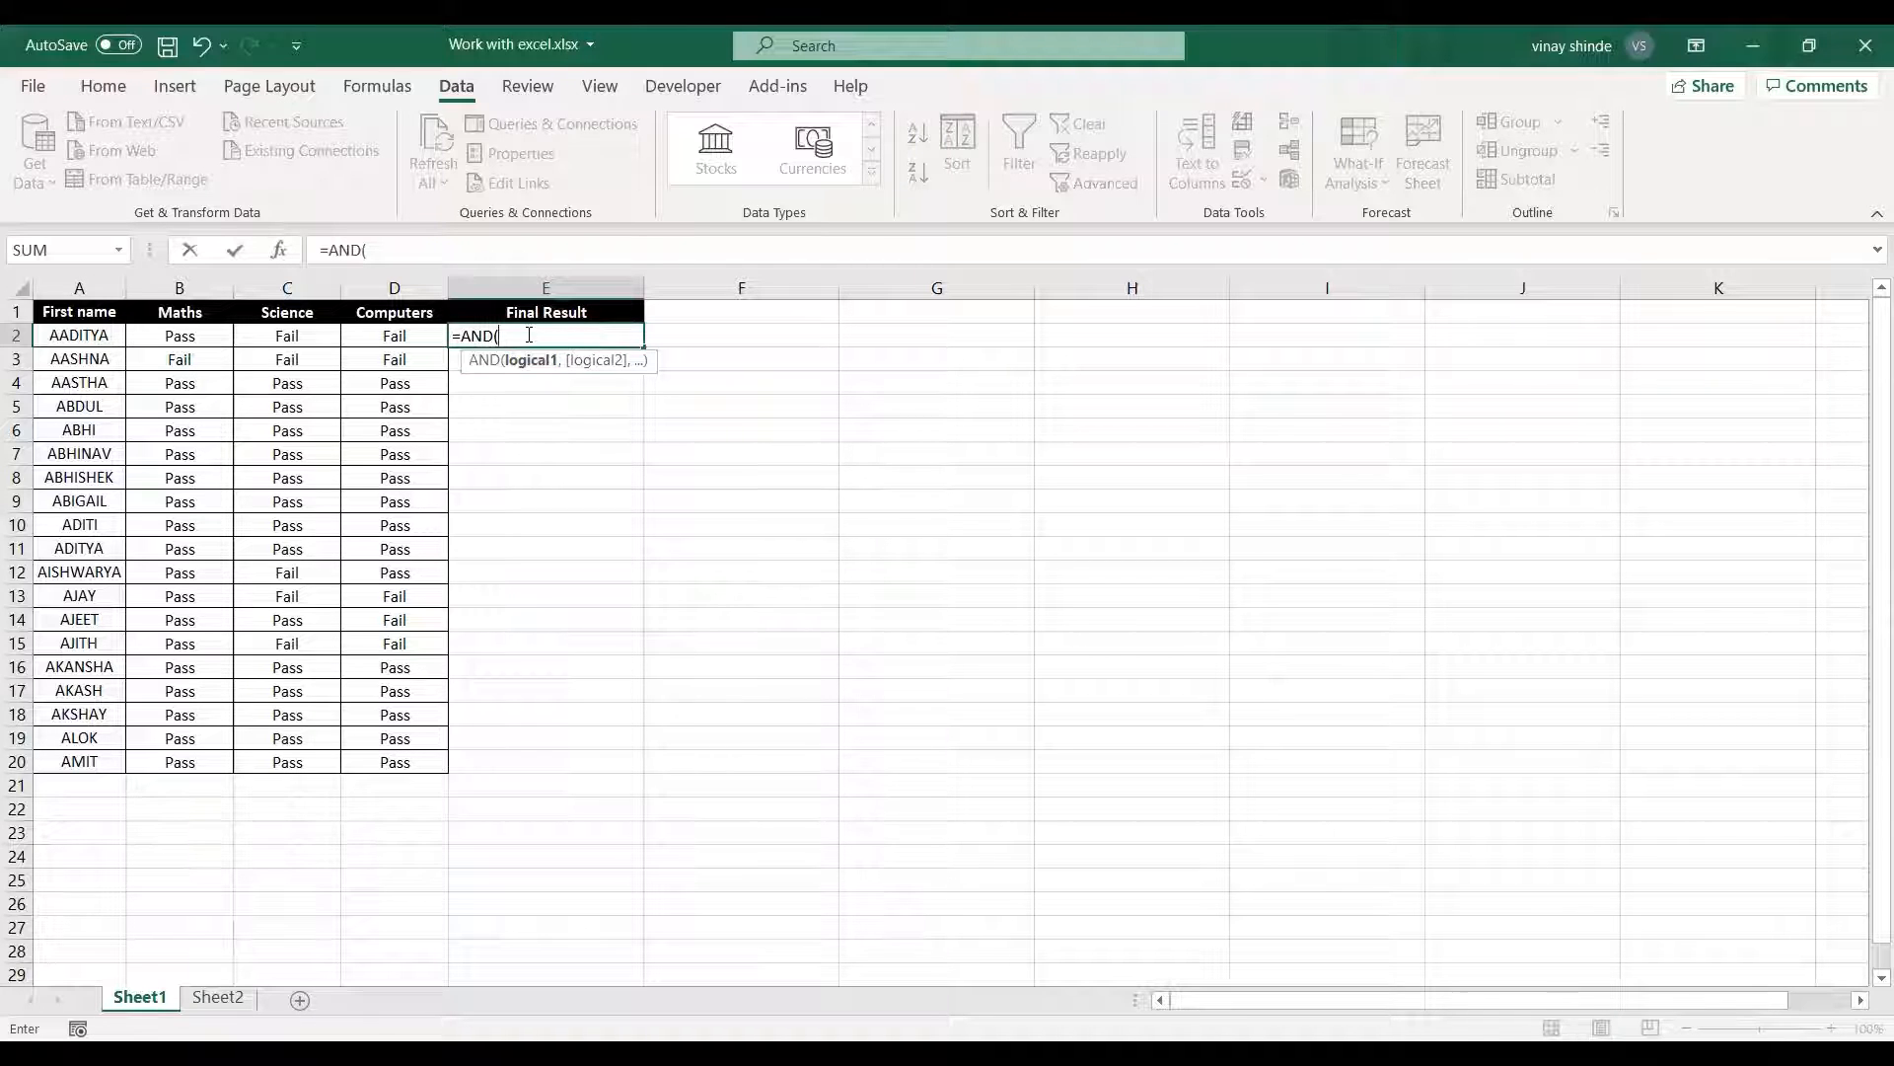
click(214, 341)
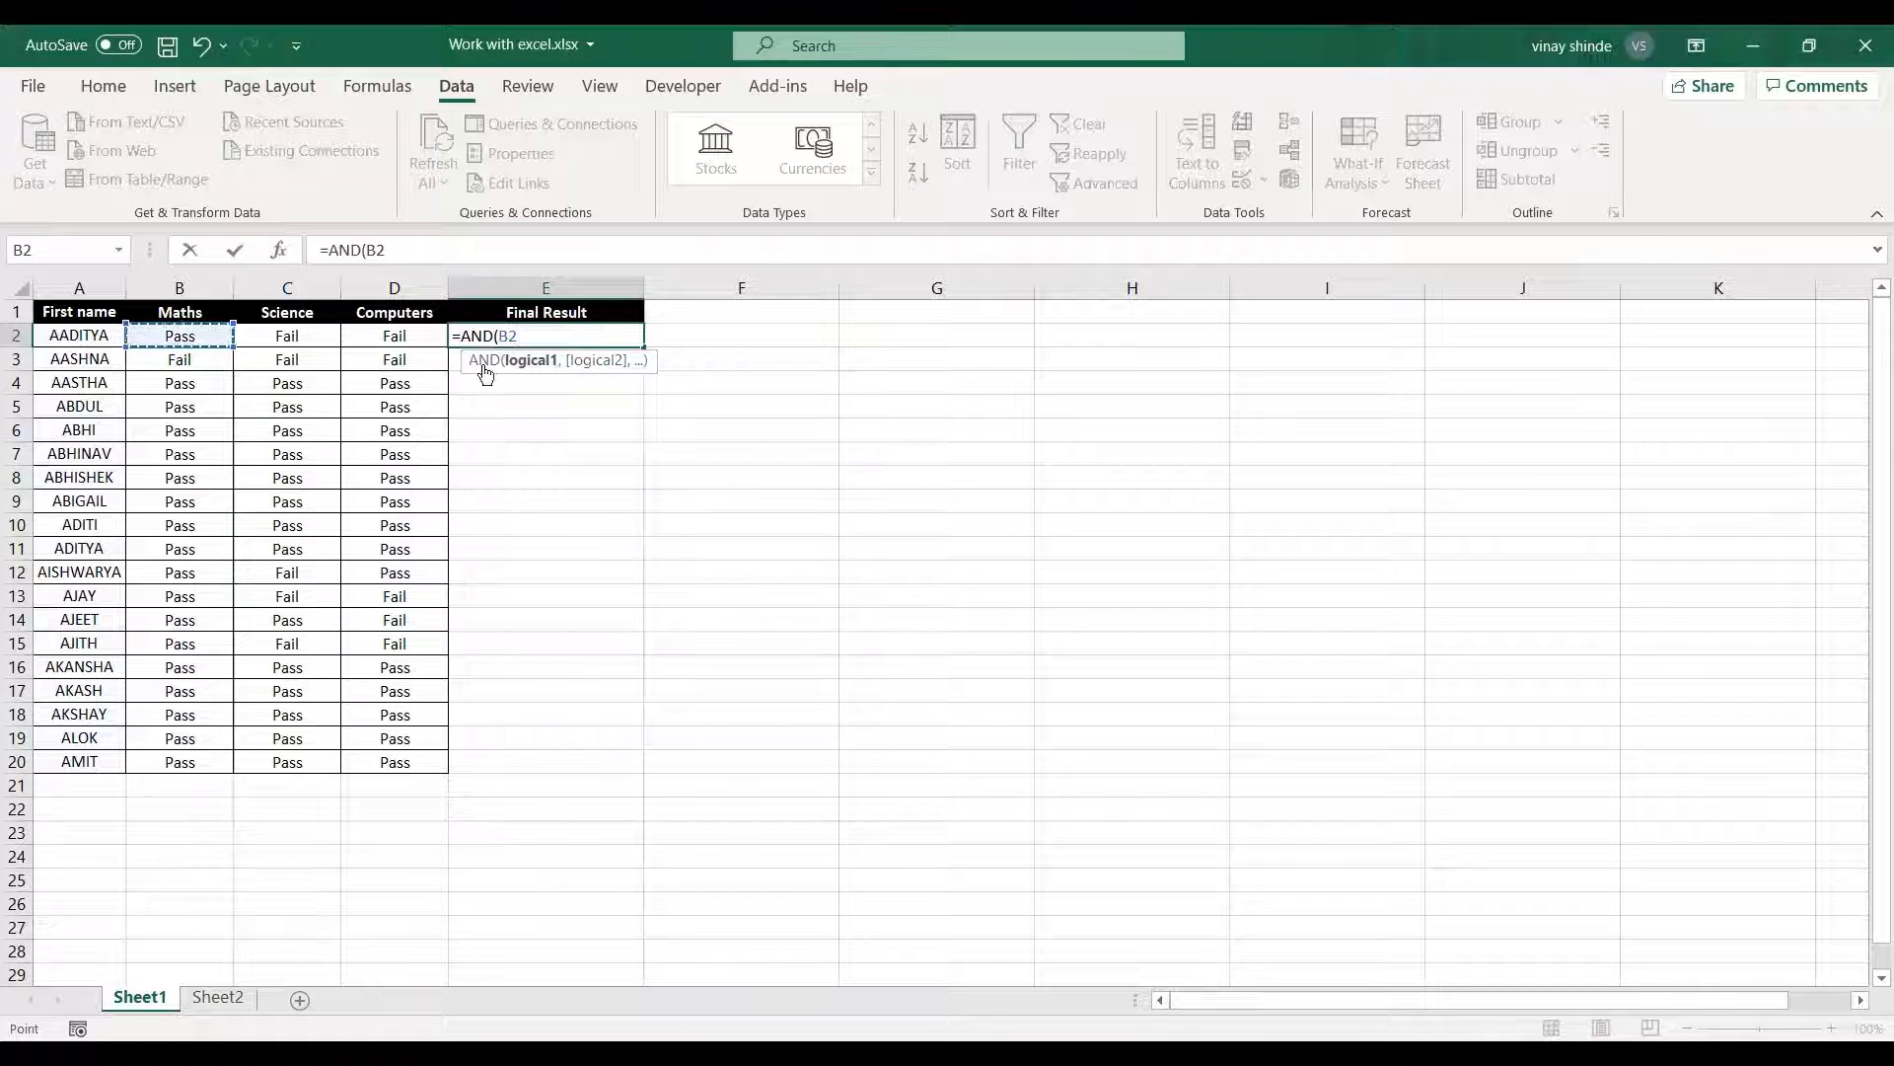
text(=)
text("Pass")
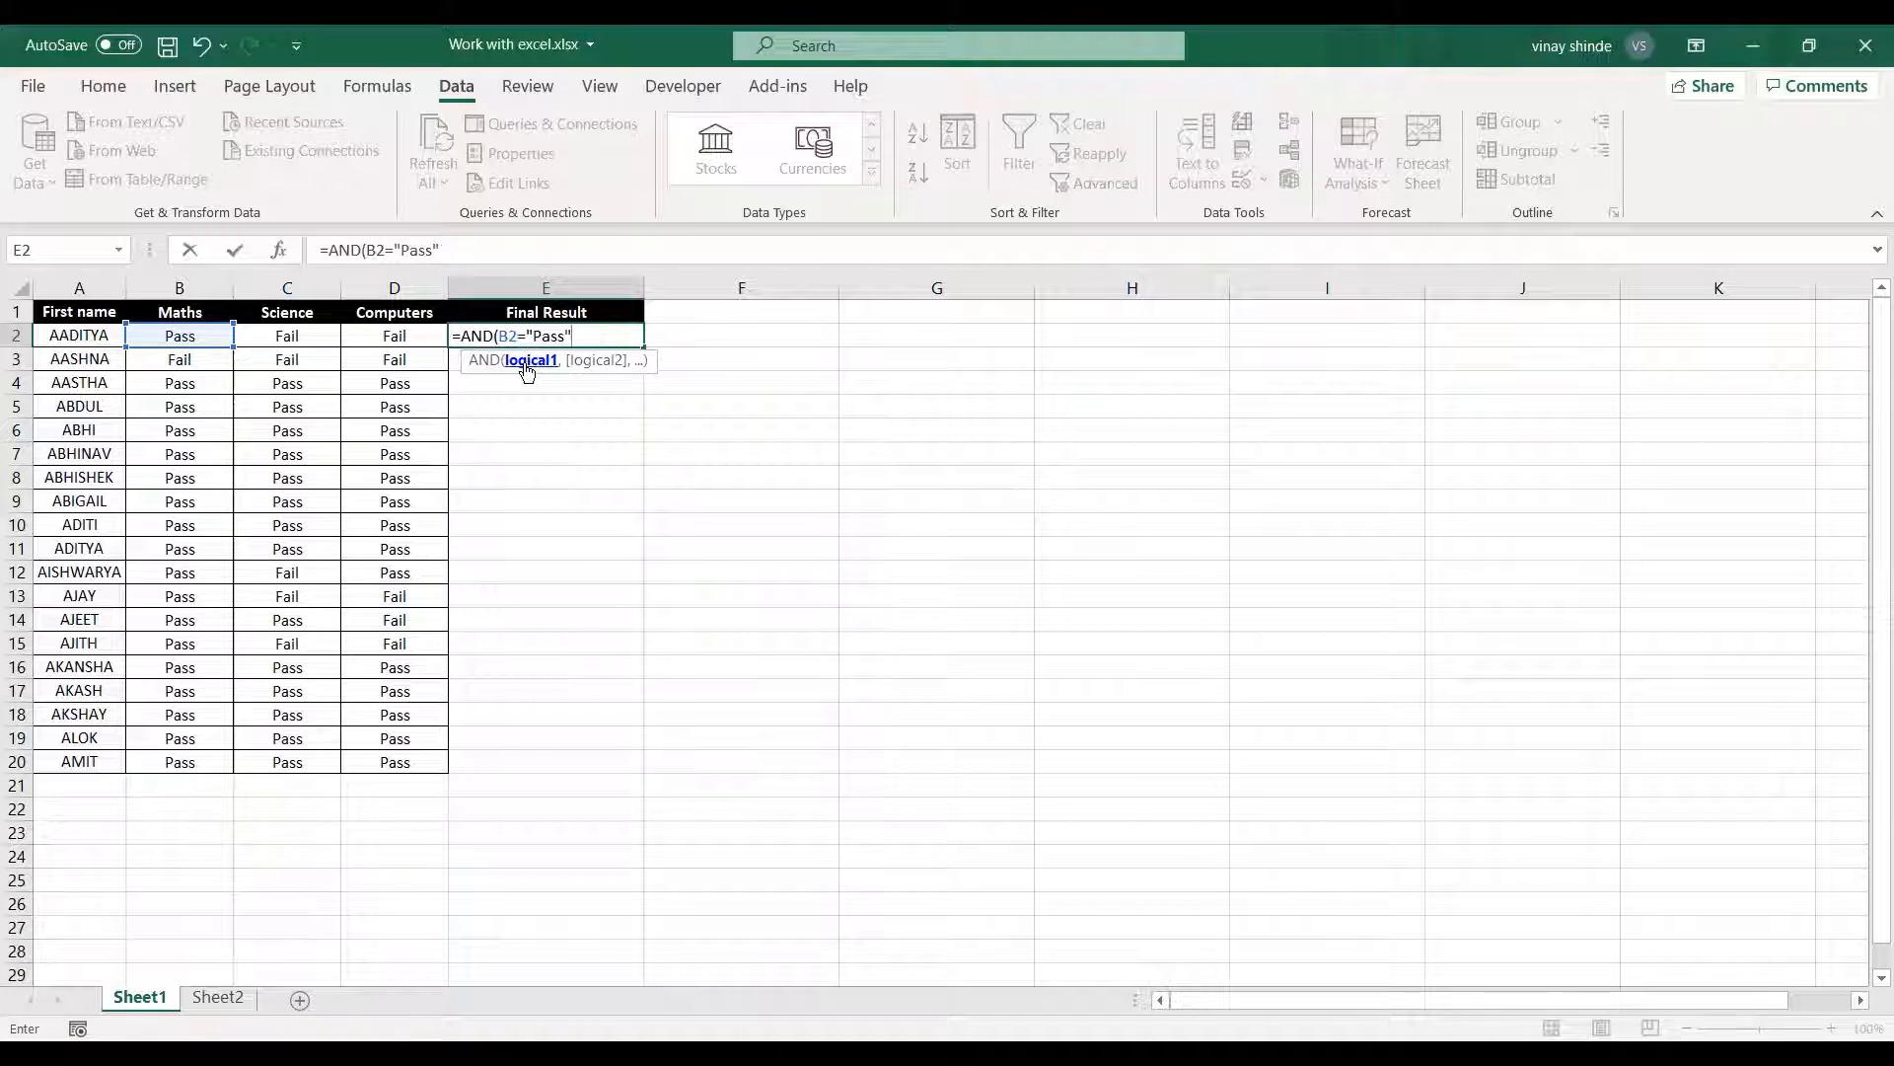
text(,)
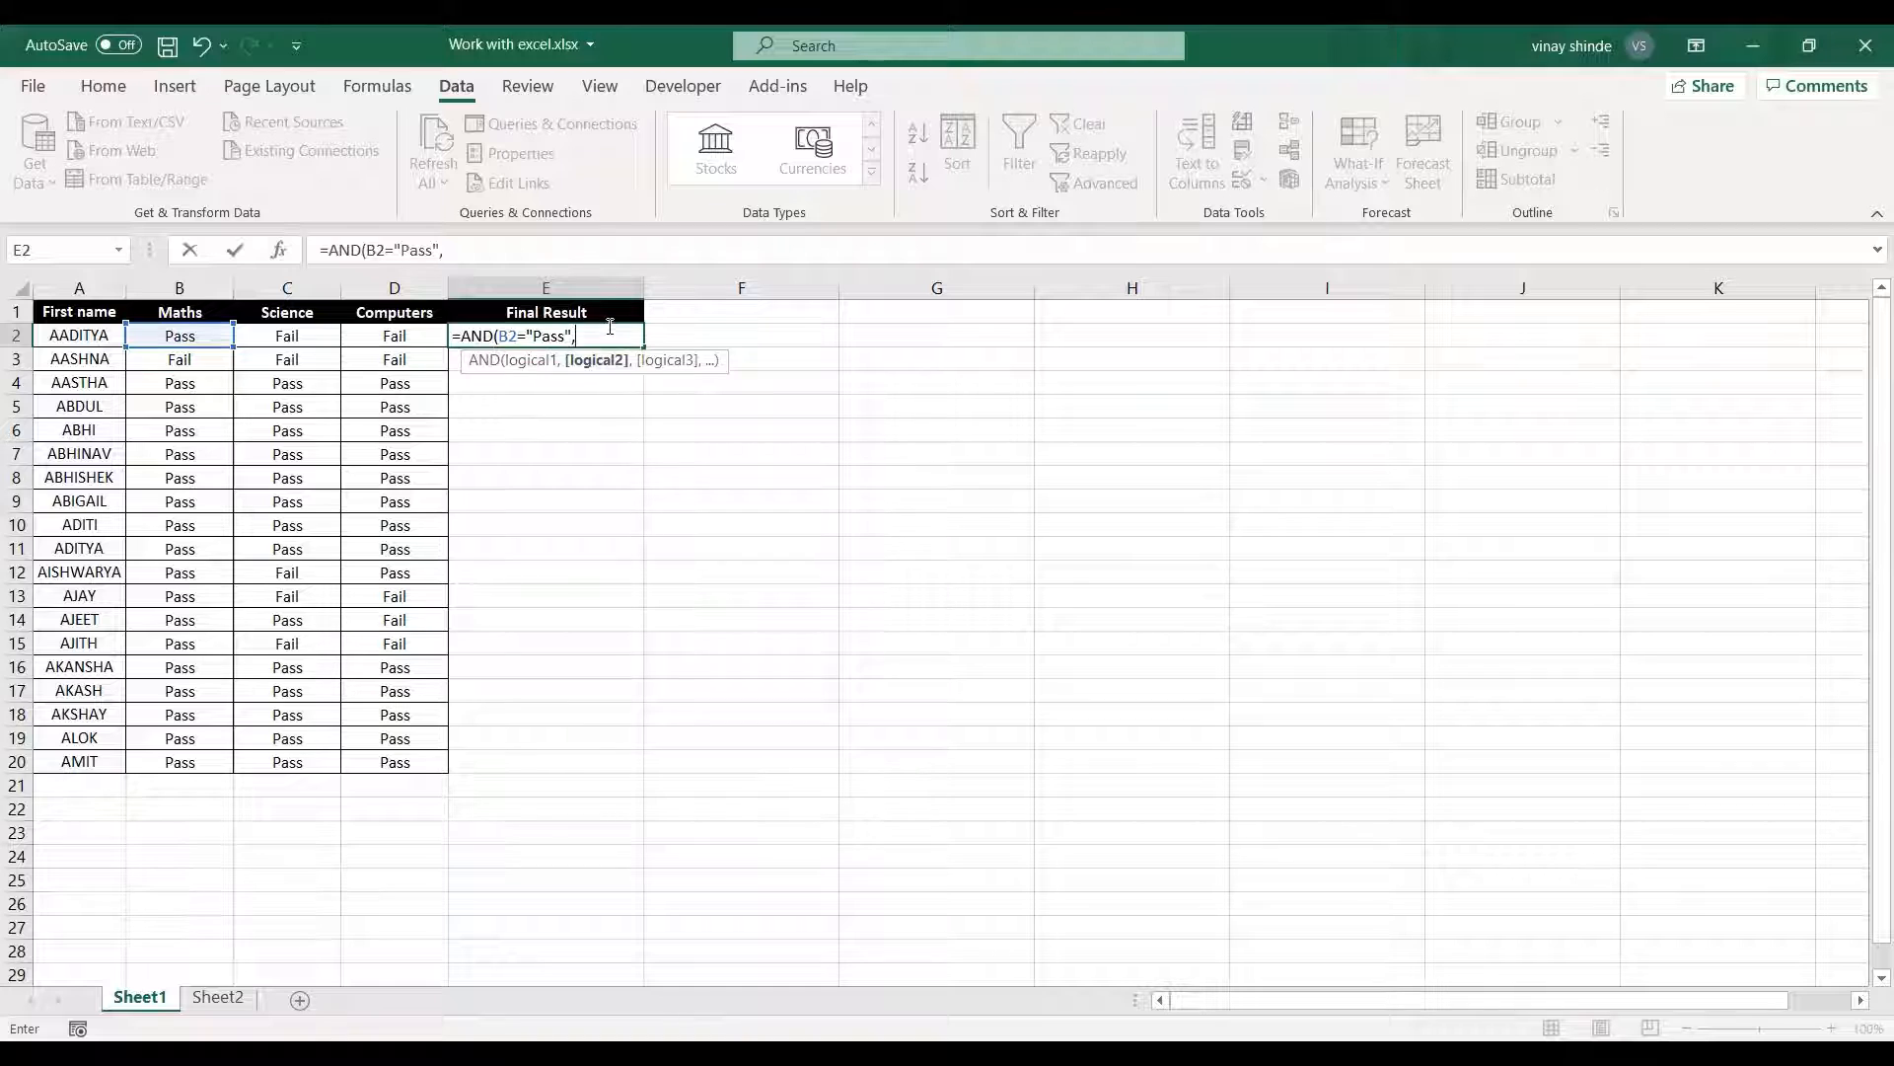
Add the Science condition C2="Pass" as the second argument of the AND formula in E2.
click(295, 338)
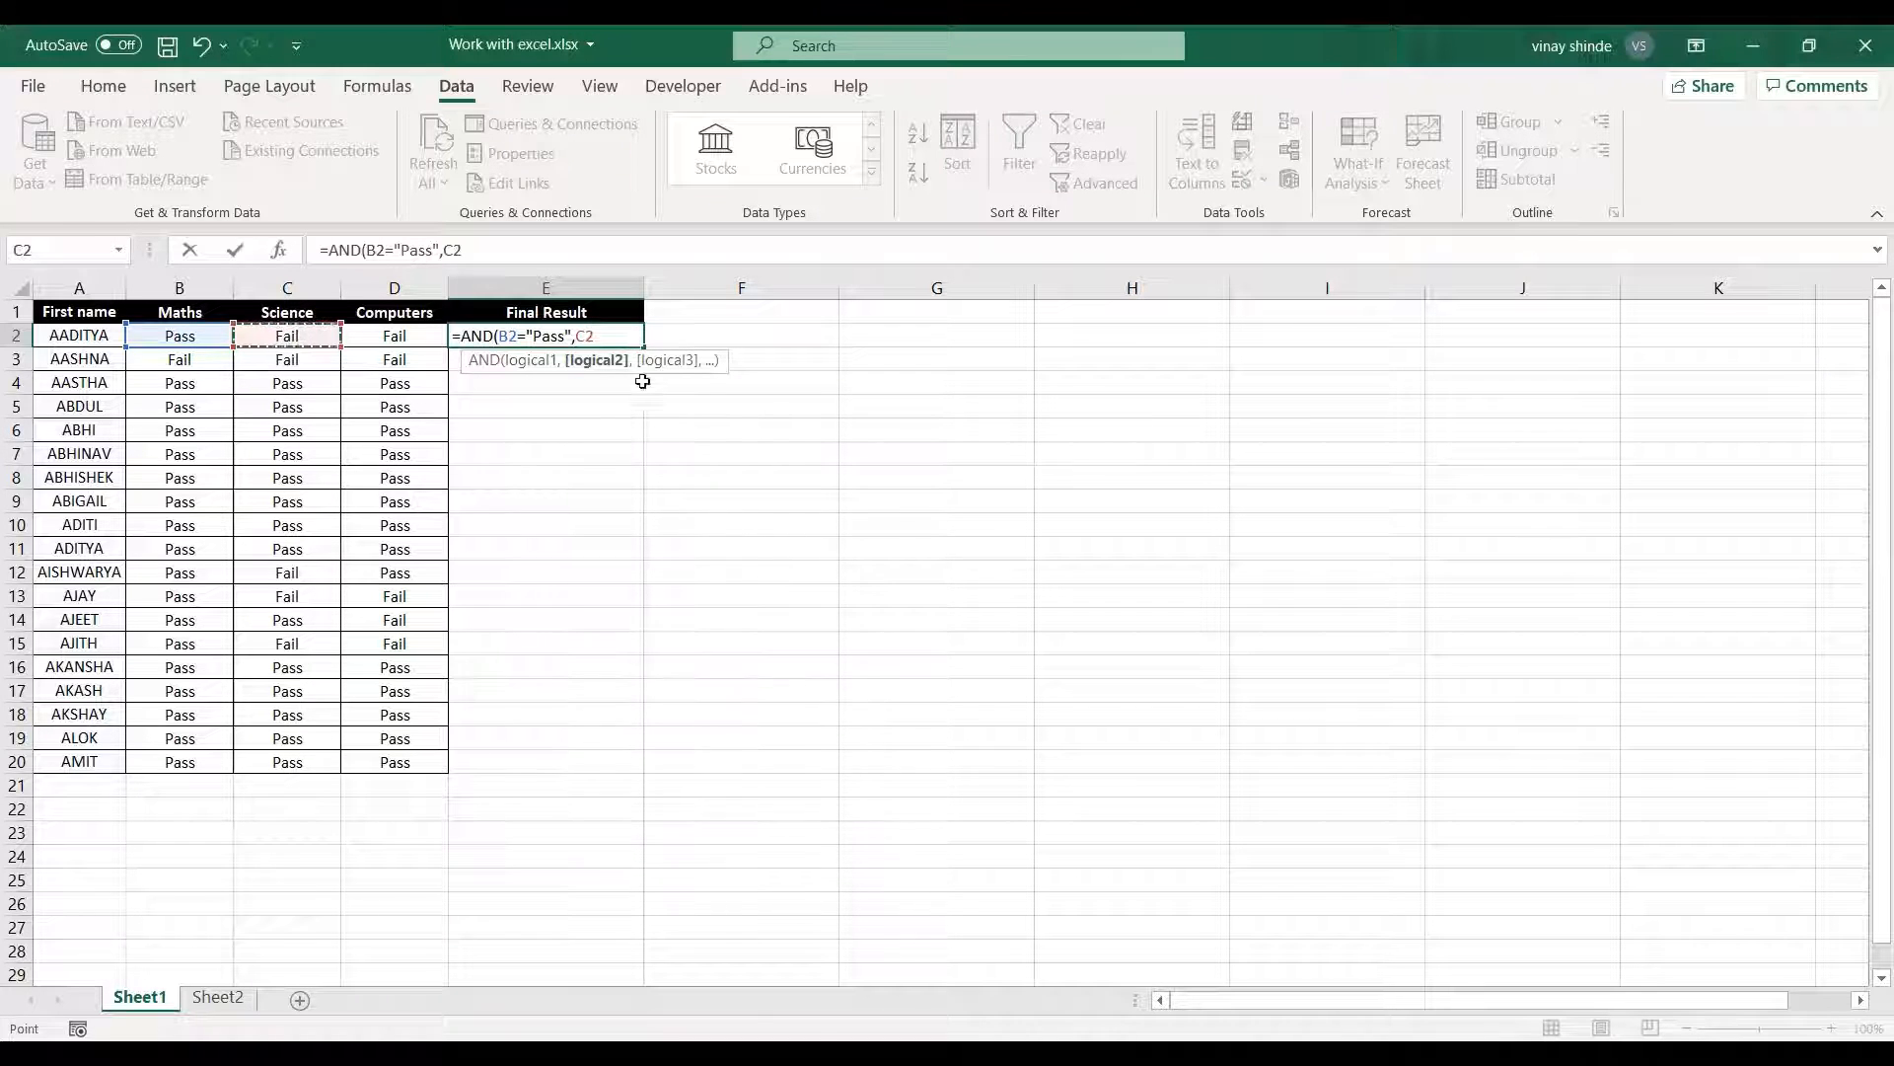
text(="Pass)
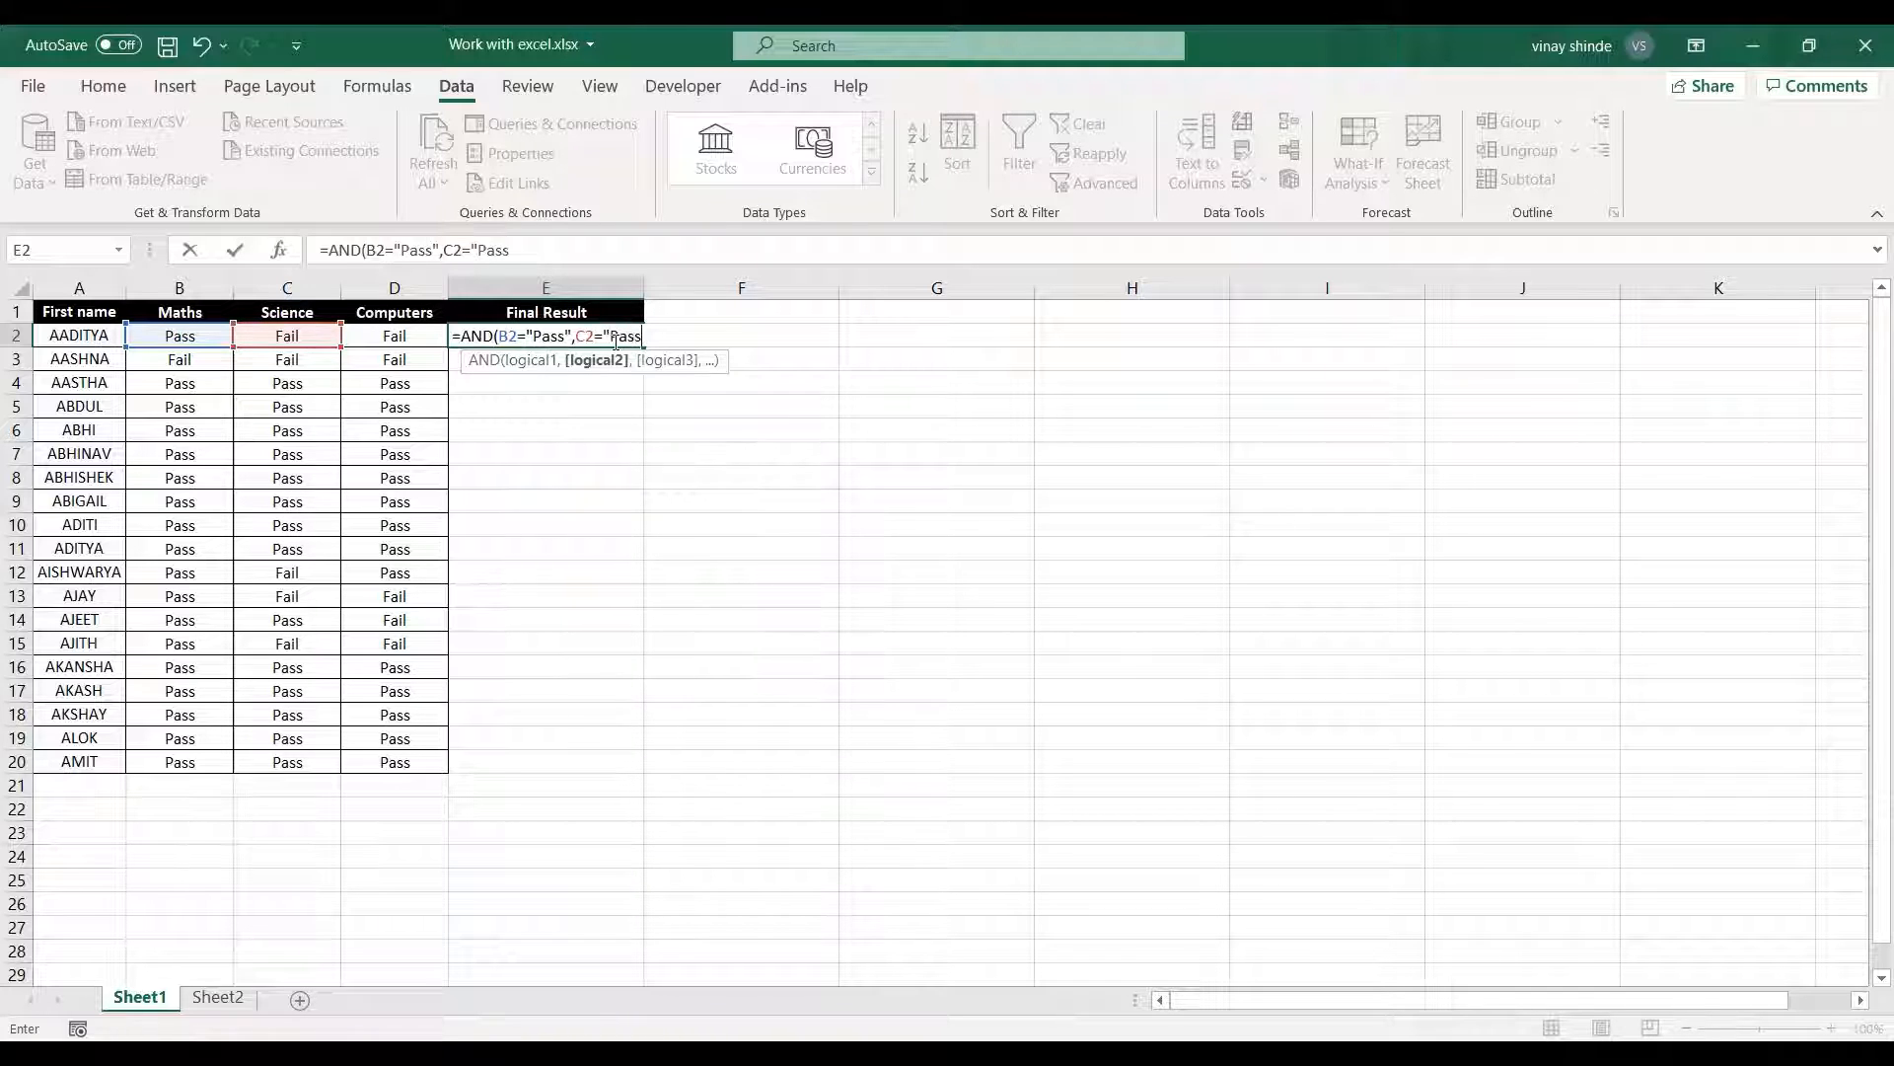
text(",)
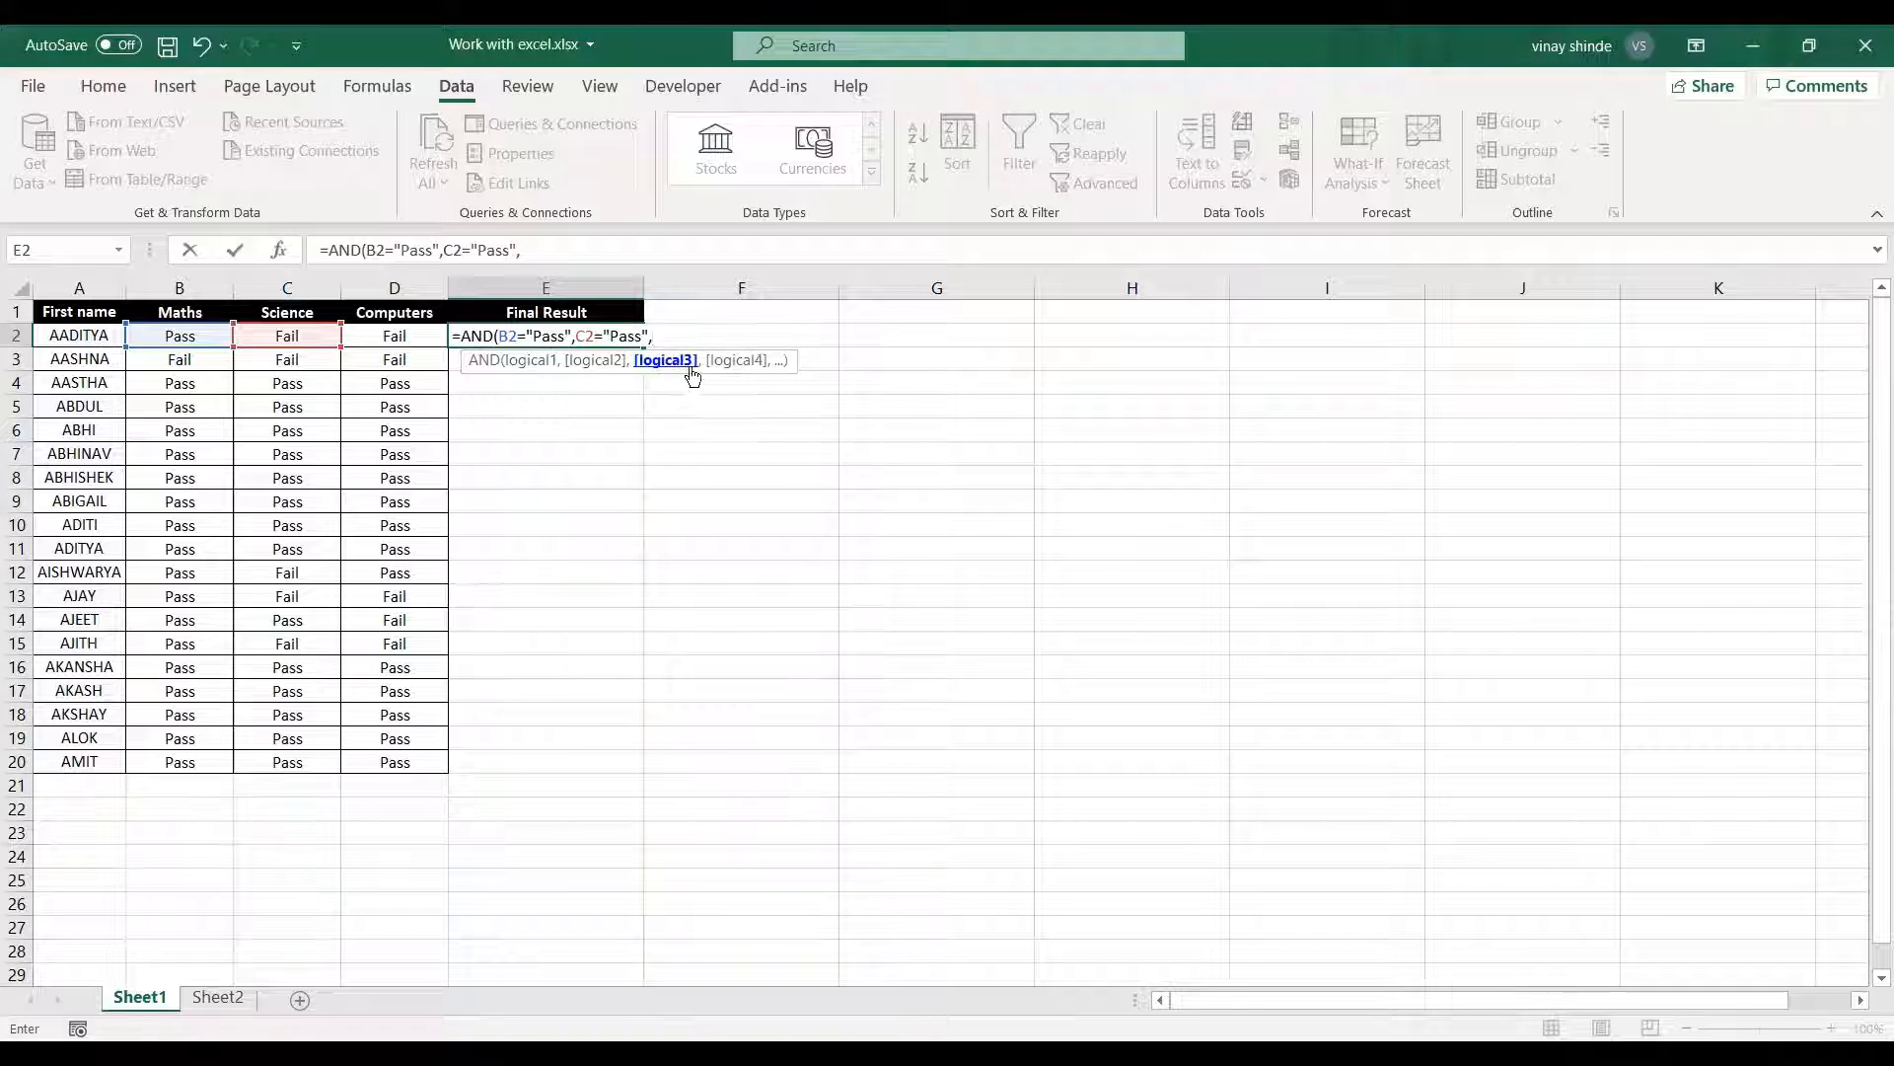
Add the Computers condition D2="Pass" as the third argument and enter the completed AND formula in E2.
click(411, 334)
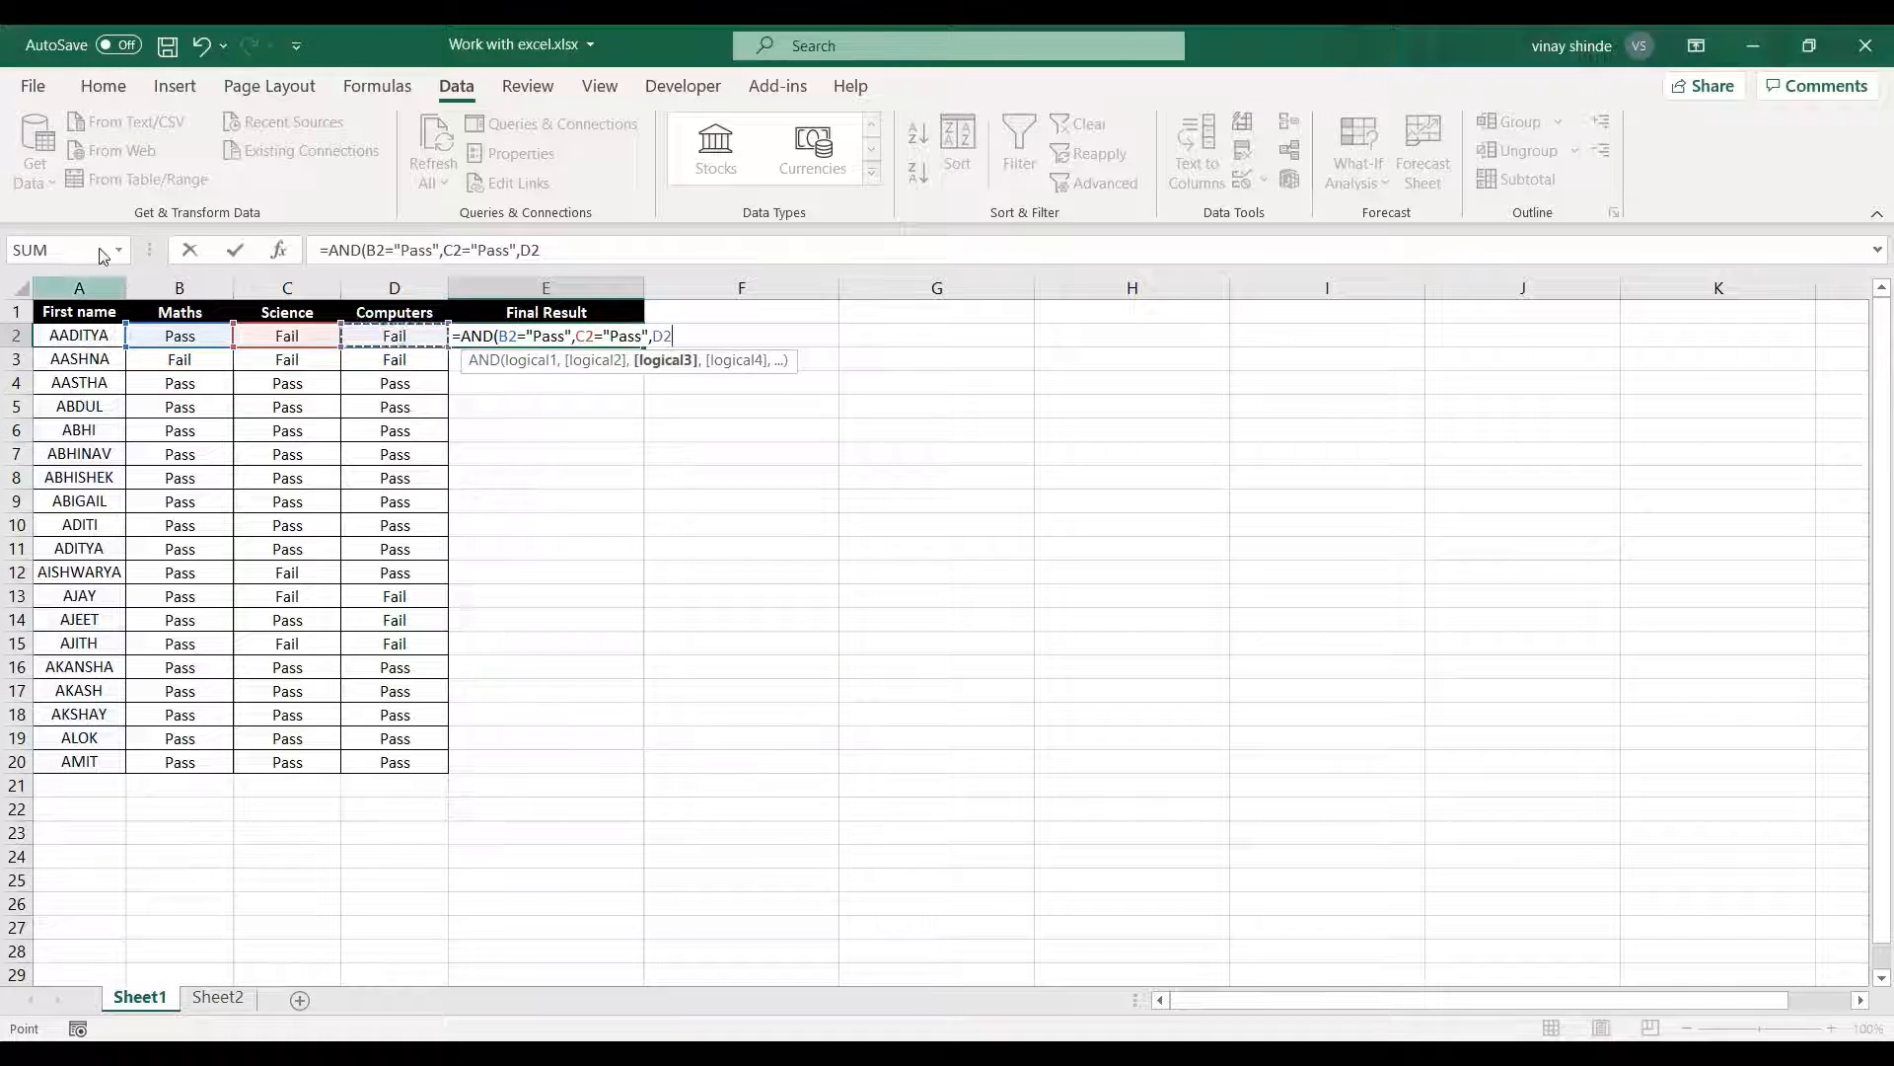
click(394, 336)
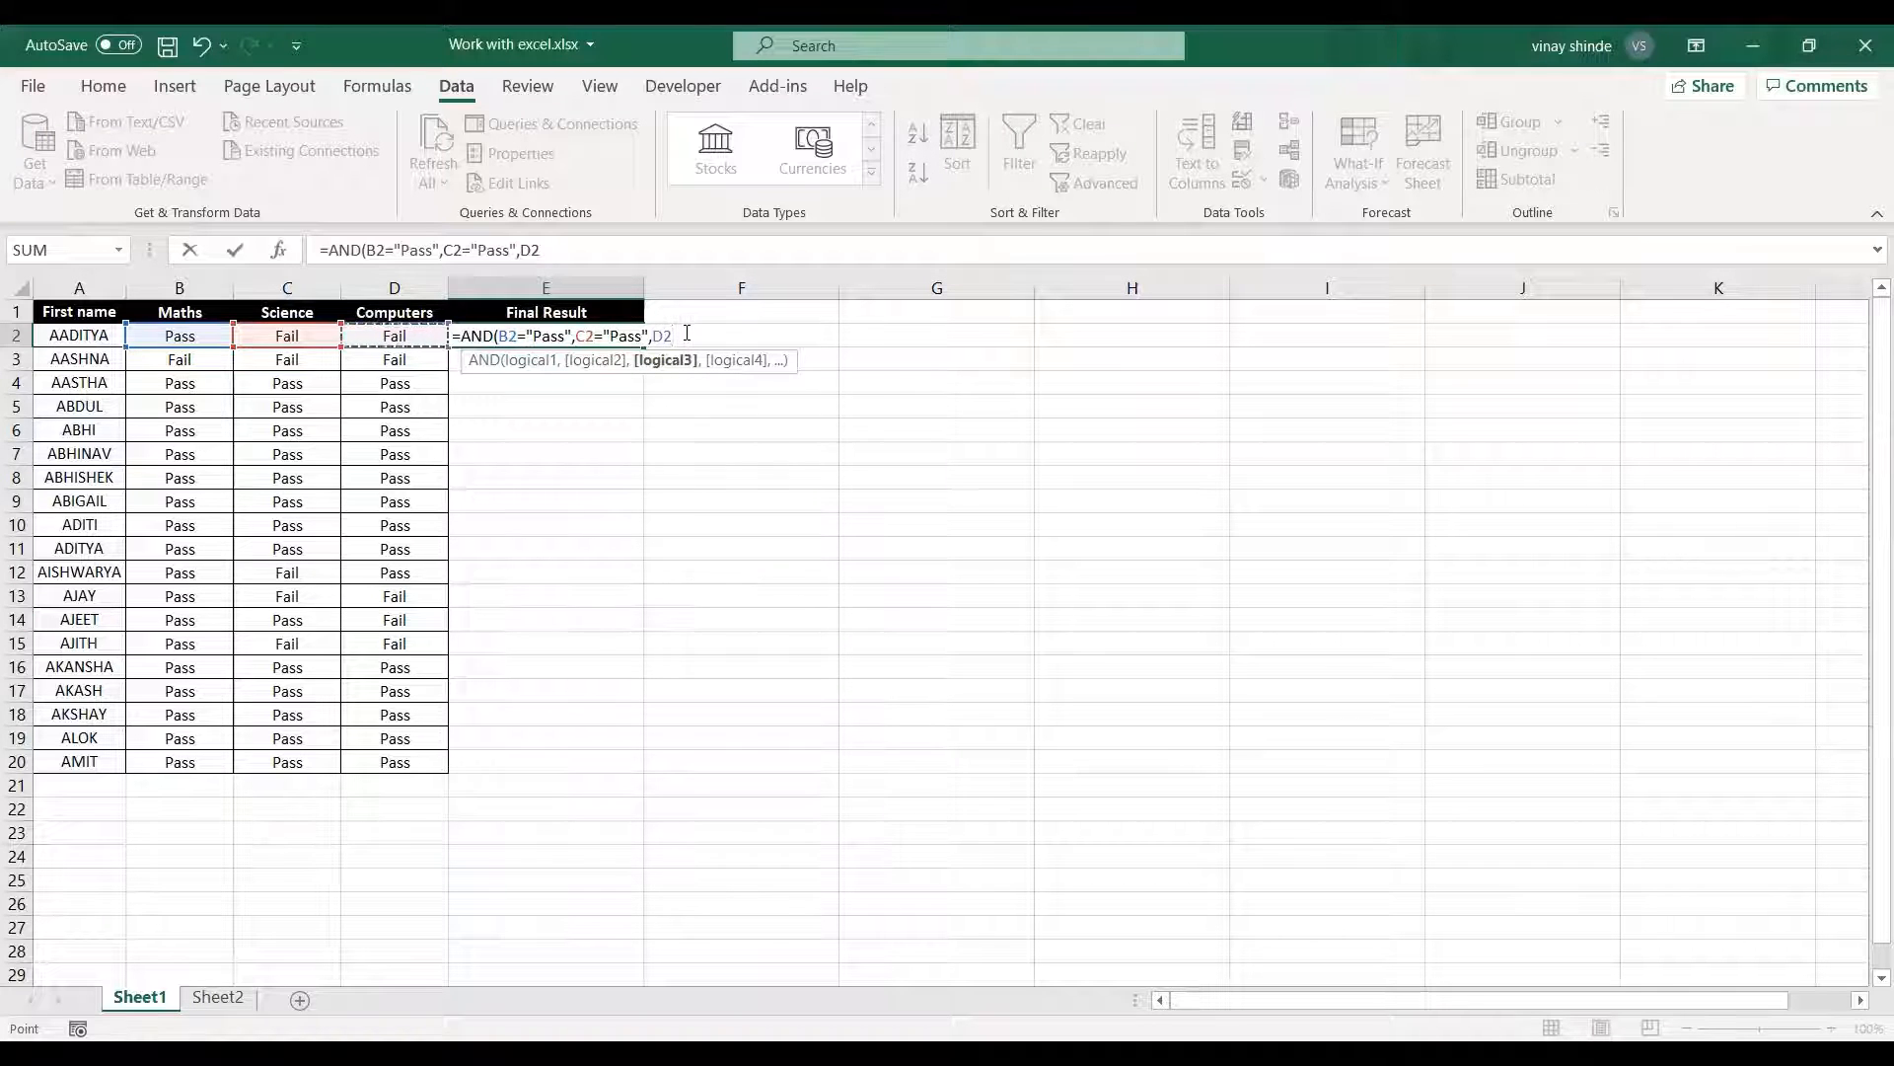
text(=")
text(Paas")
key(Return)
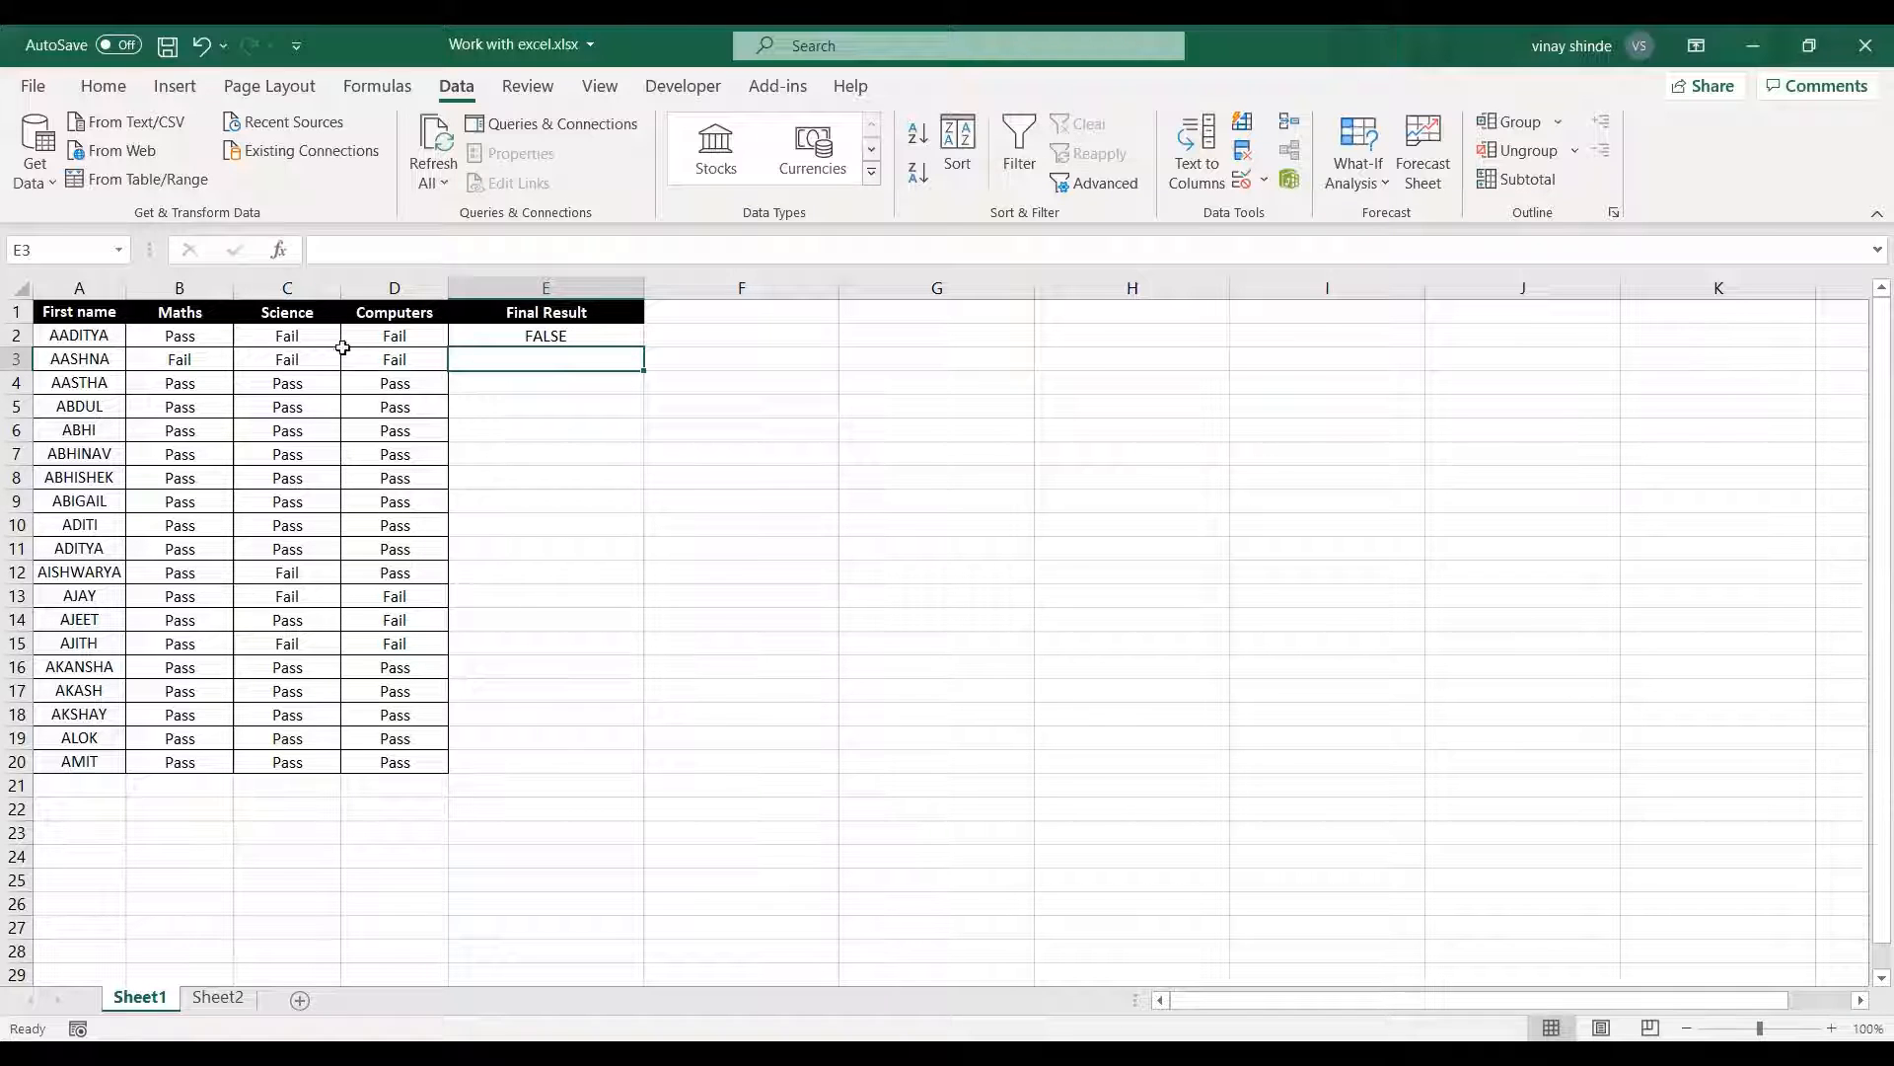
Fill the AND formula from E2 down the Final Result column through row 20.
drag(296, 337, 384, 339)
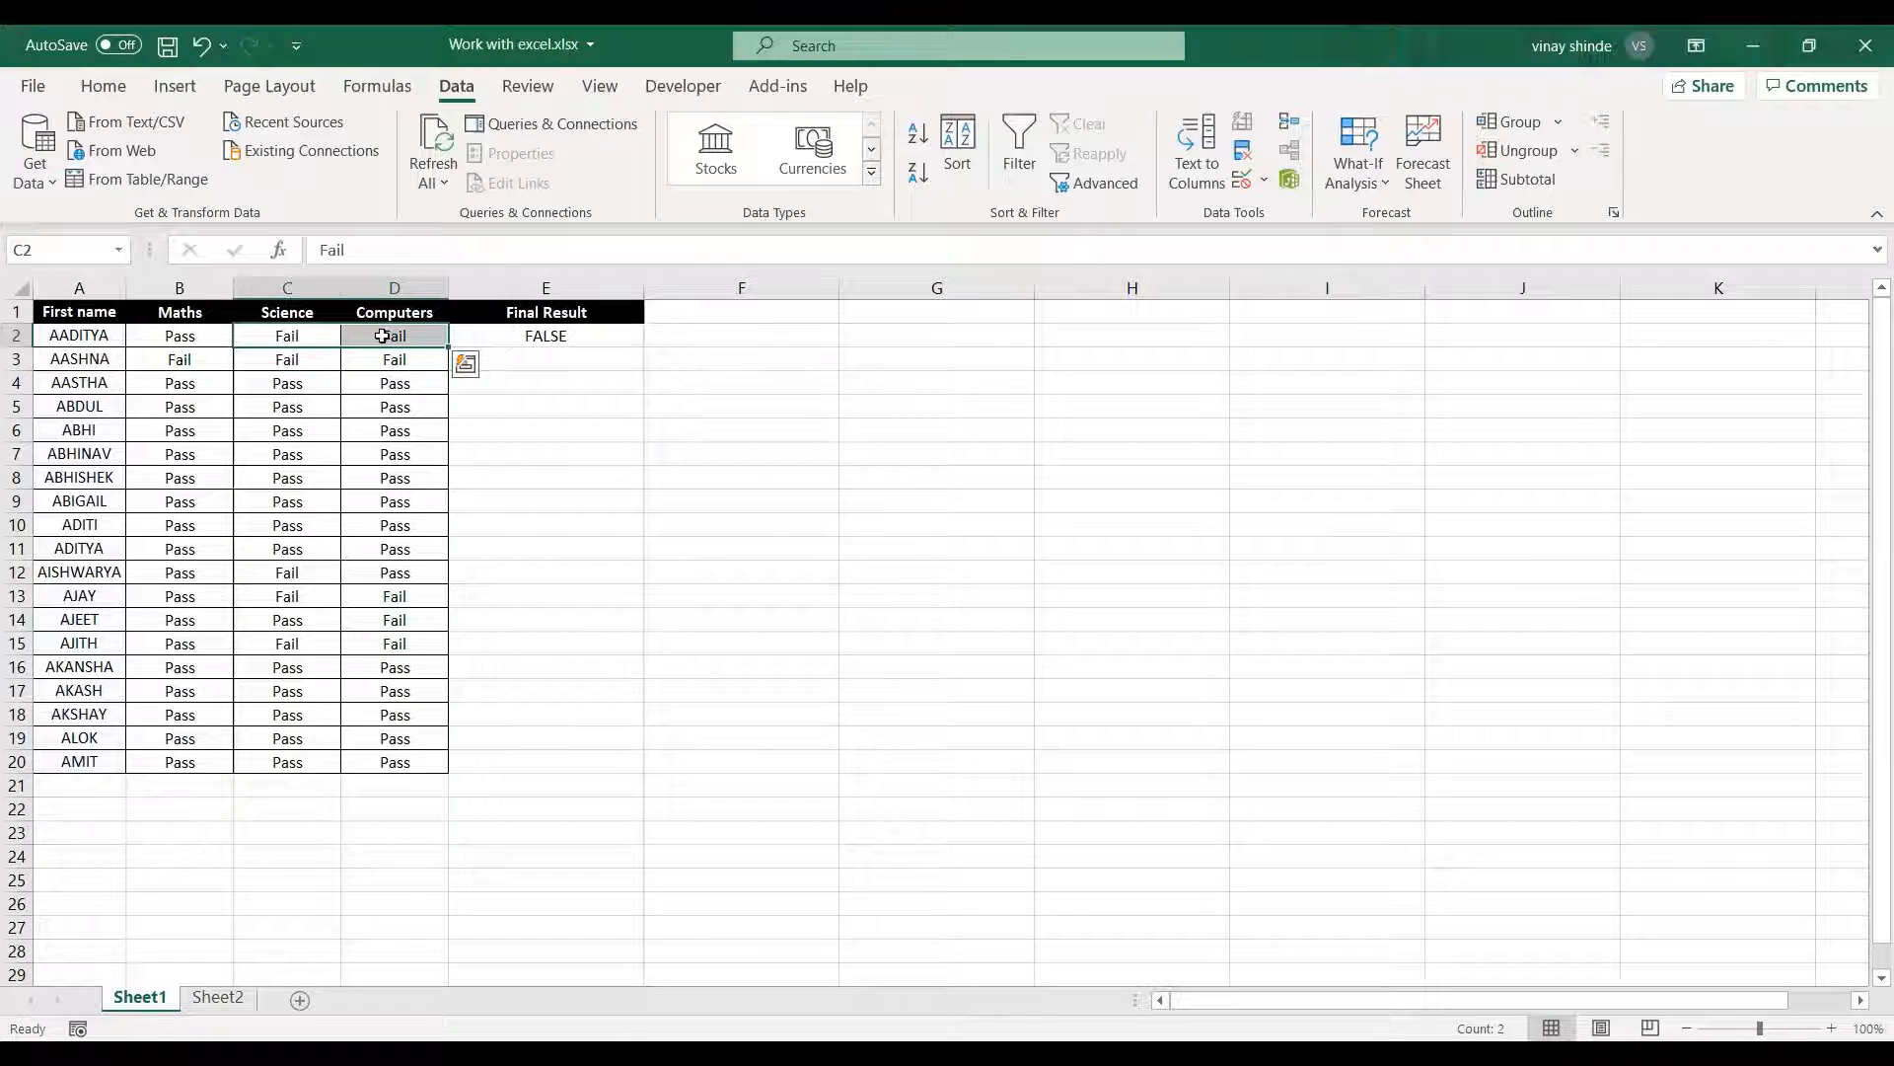
click(591, 338)
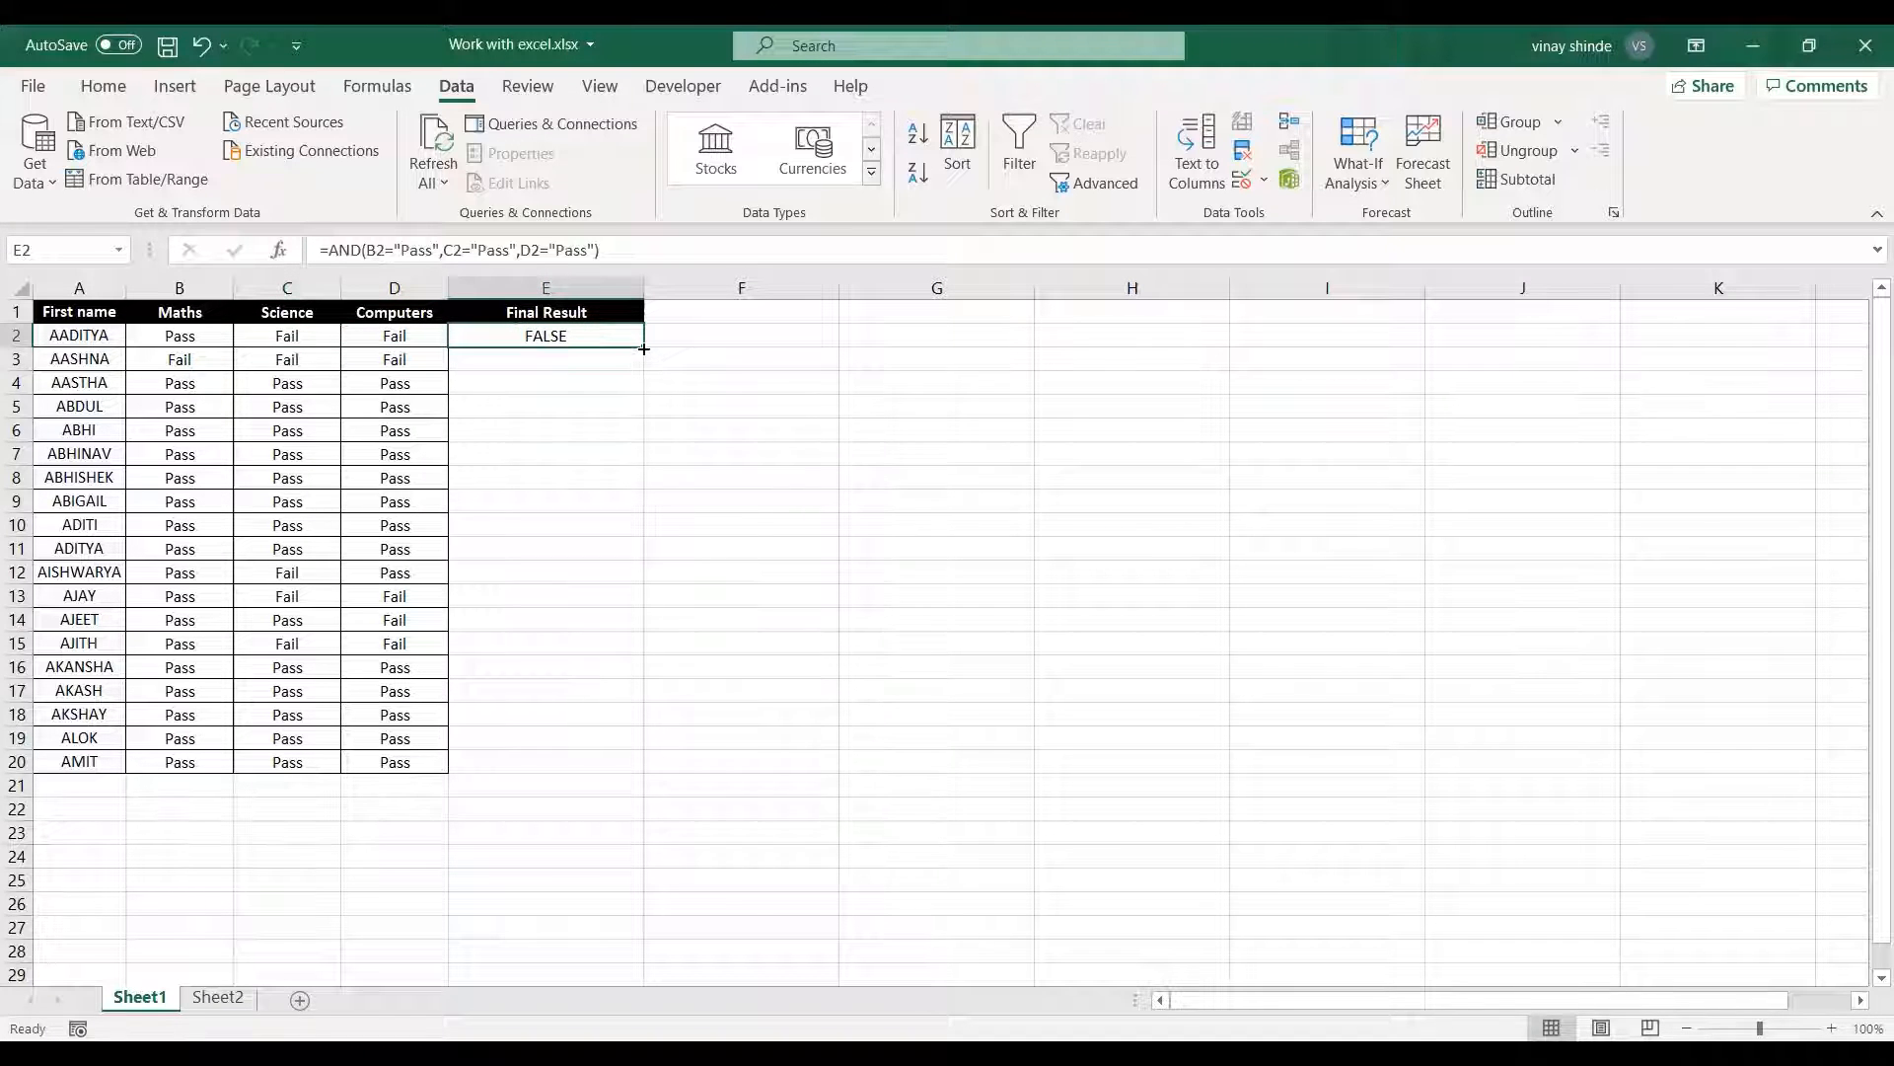
double_click(643, 346)
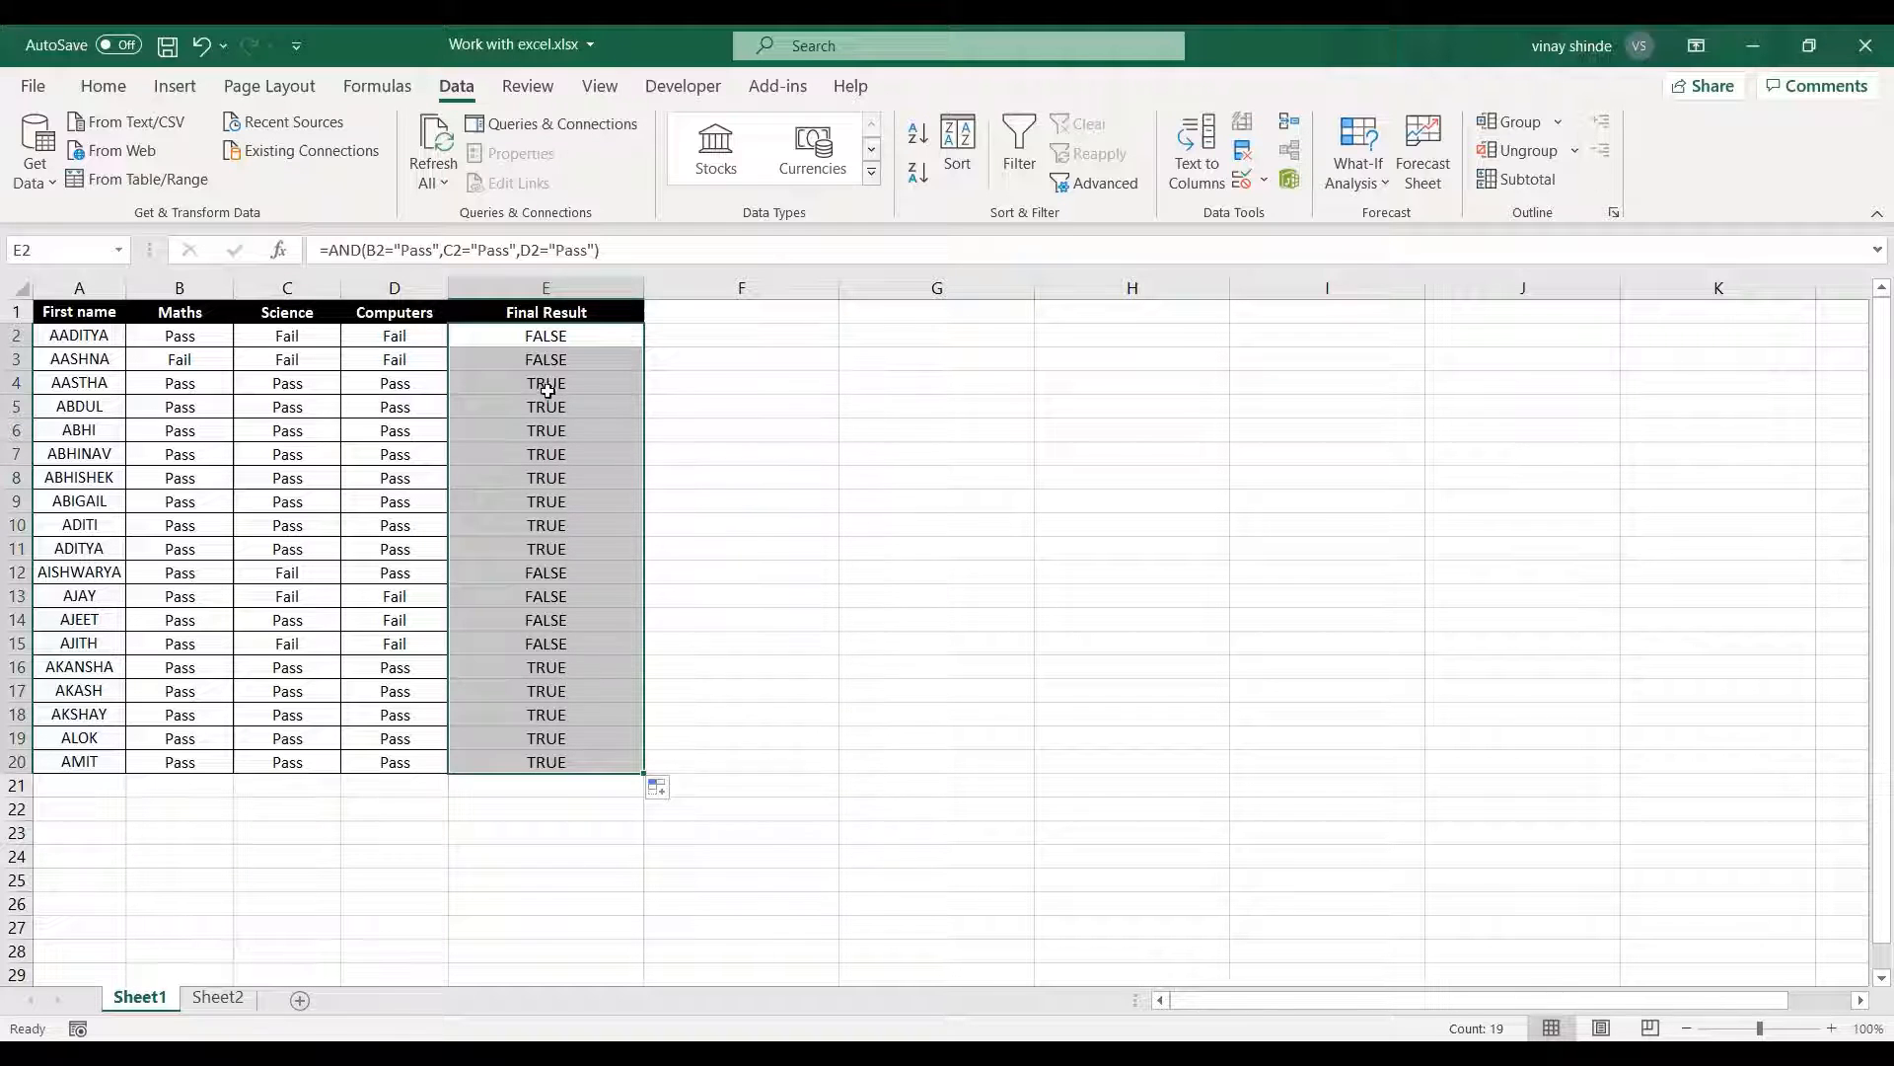
click(543, 386)
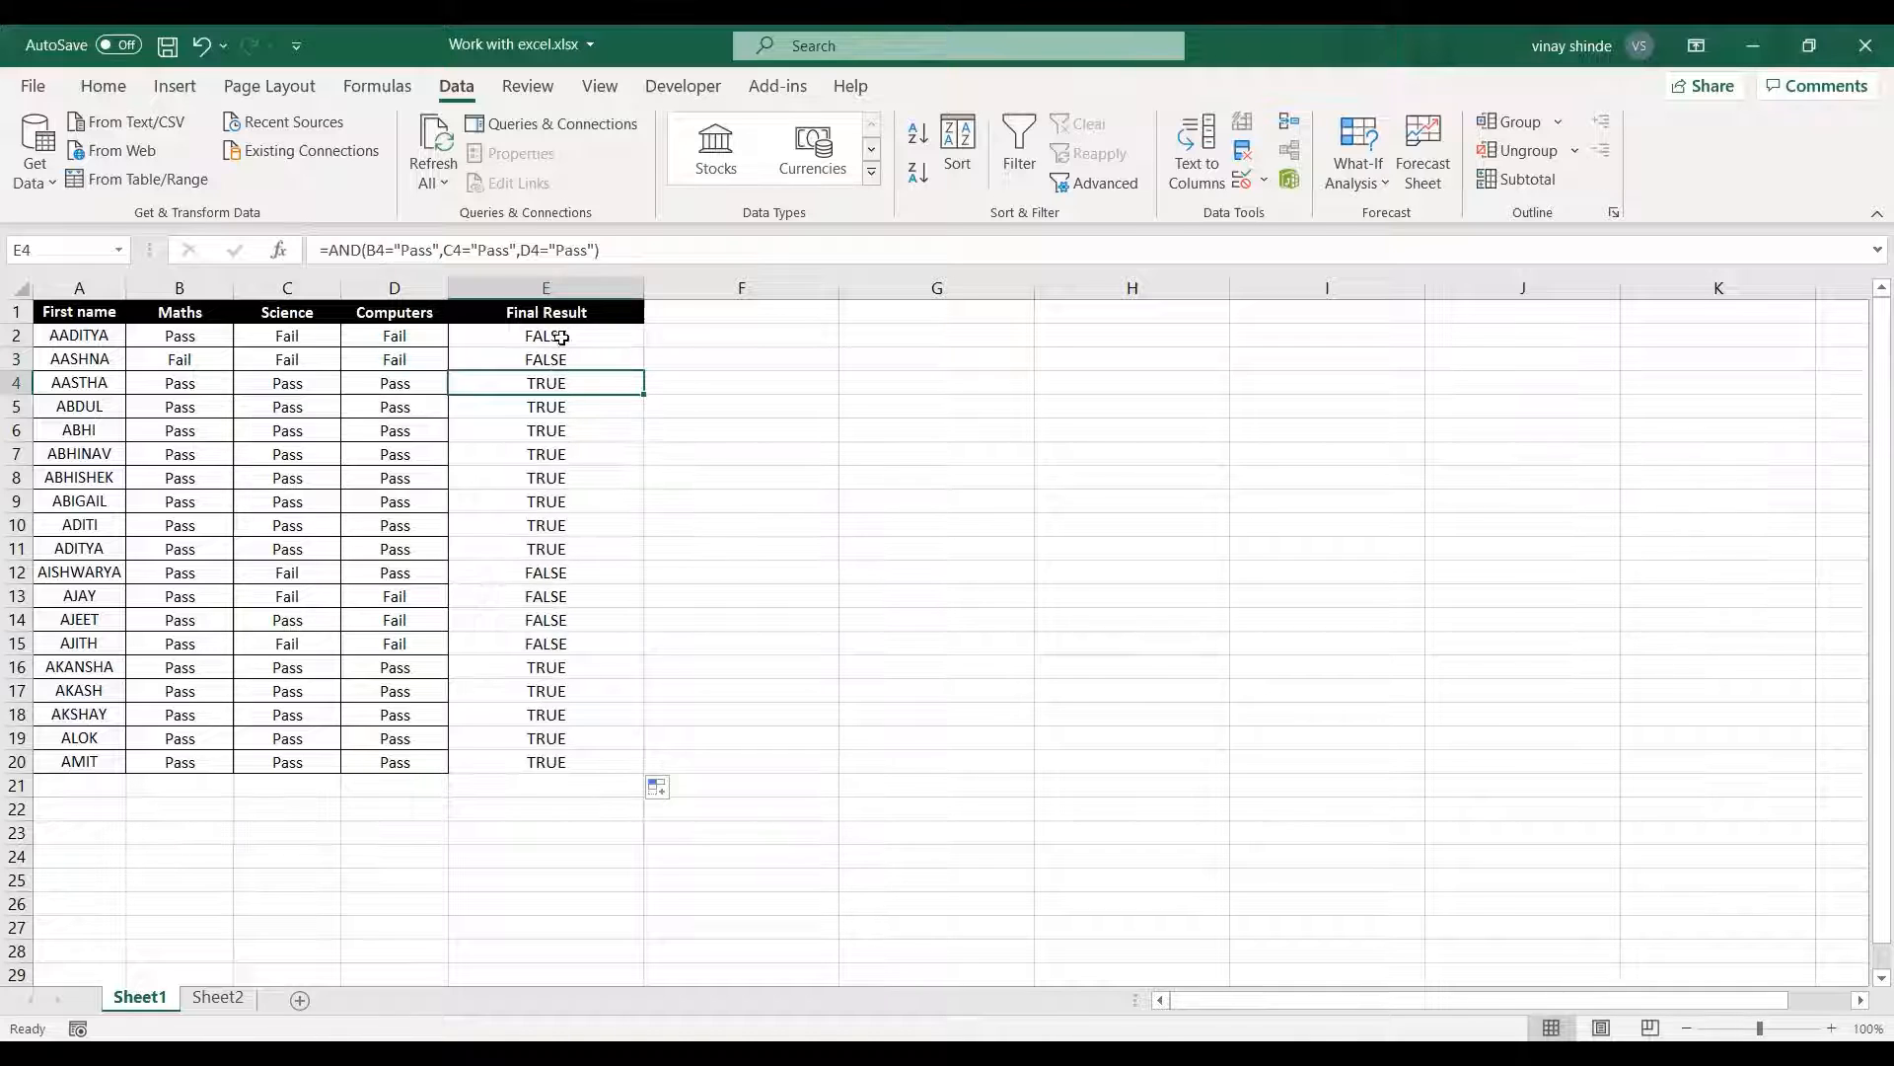
drag(202, 384, 360, 386)
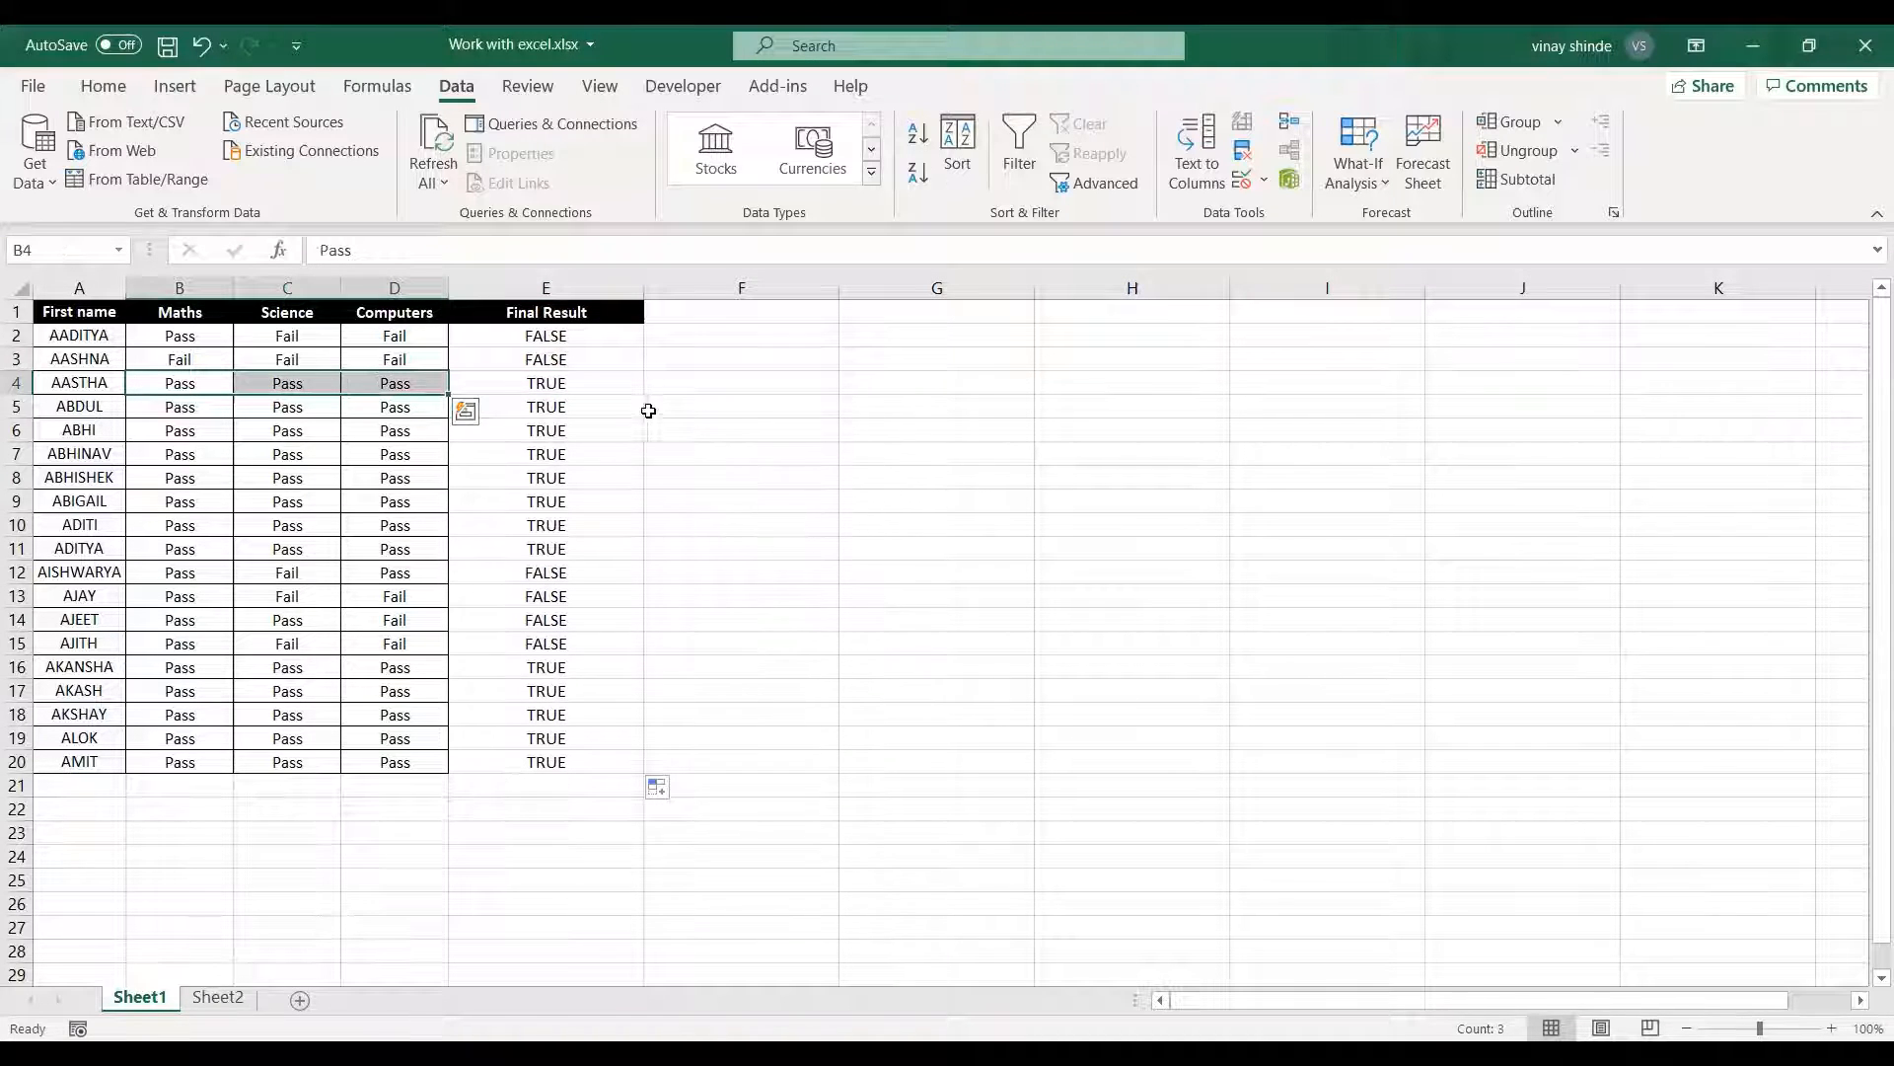
click(583, 391)
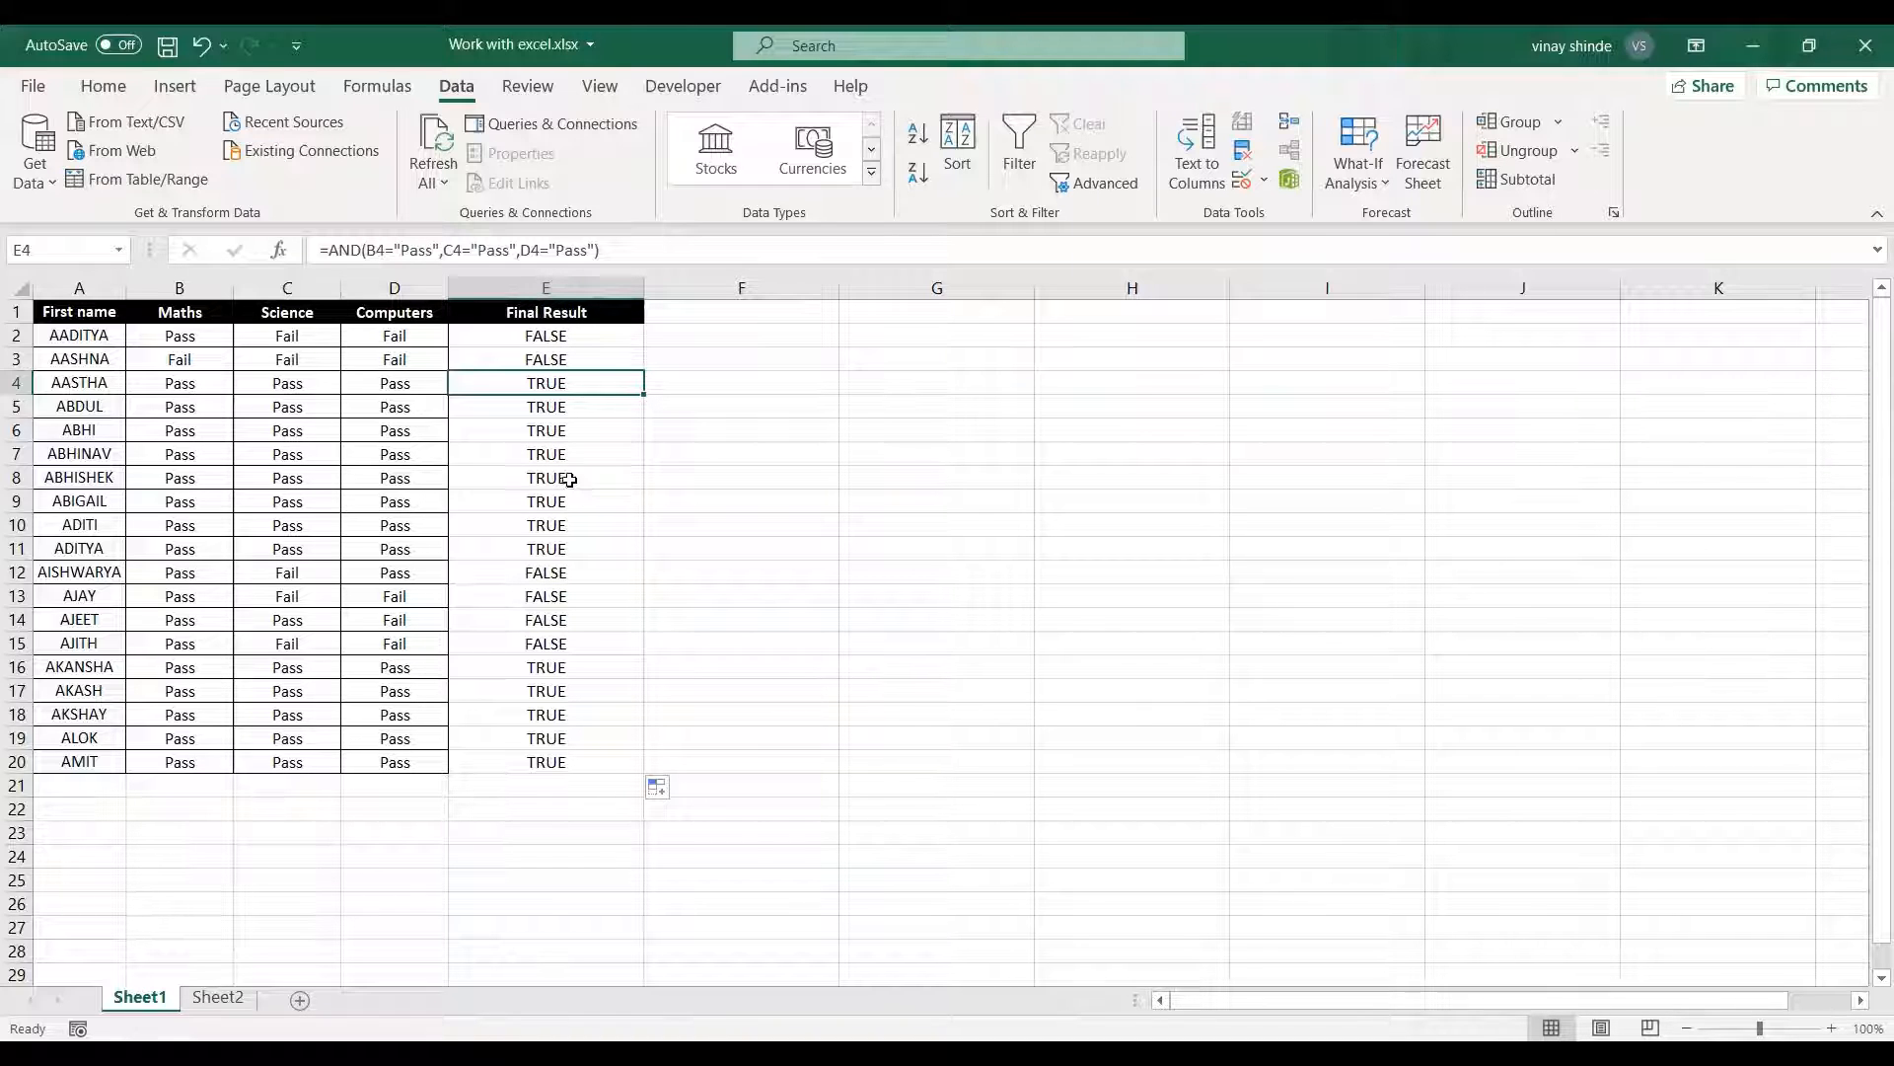
click(502, 313)
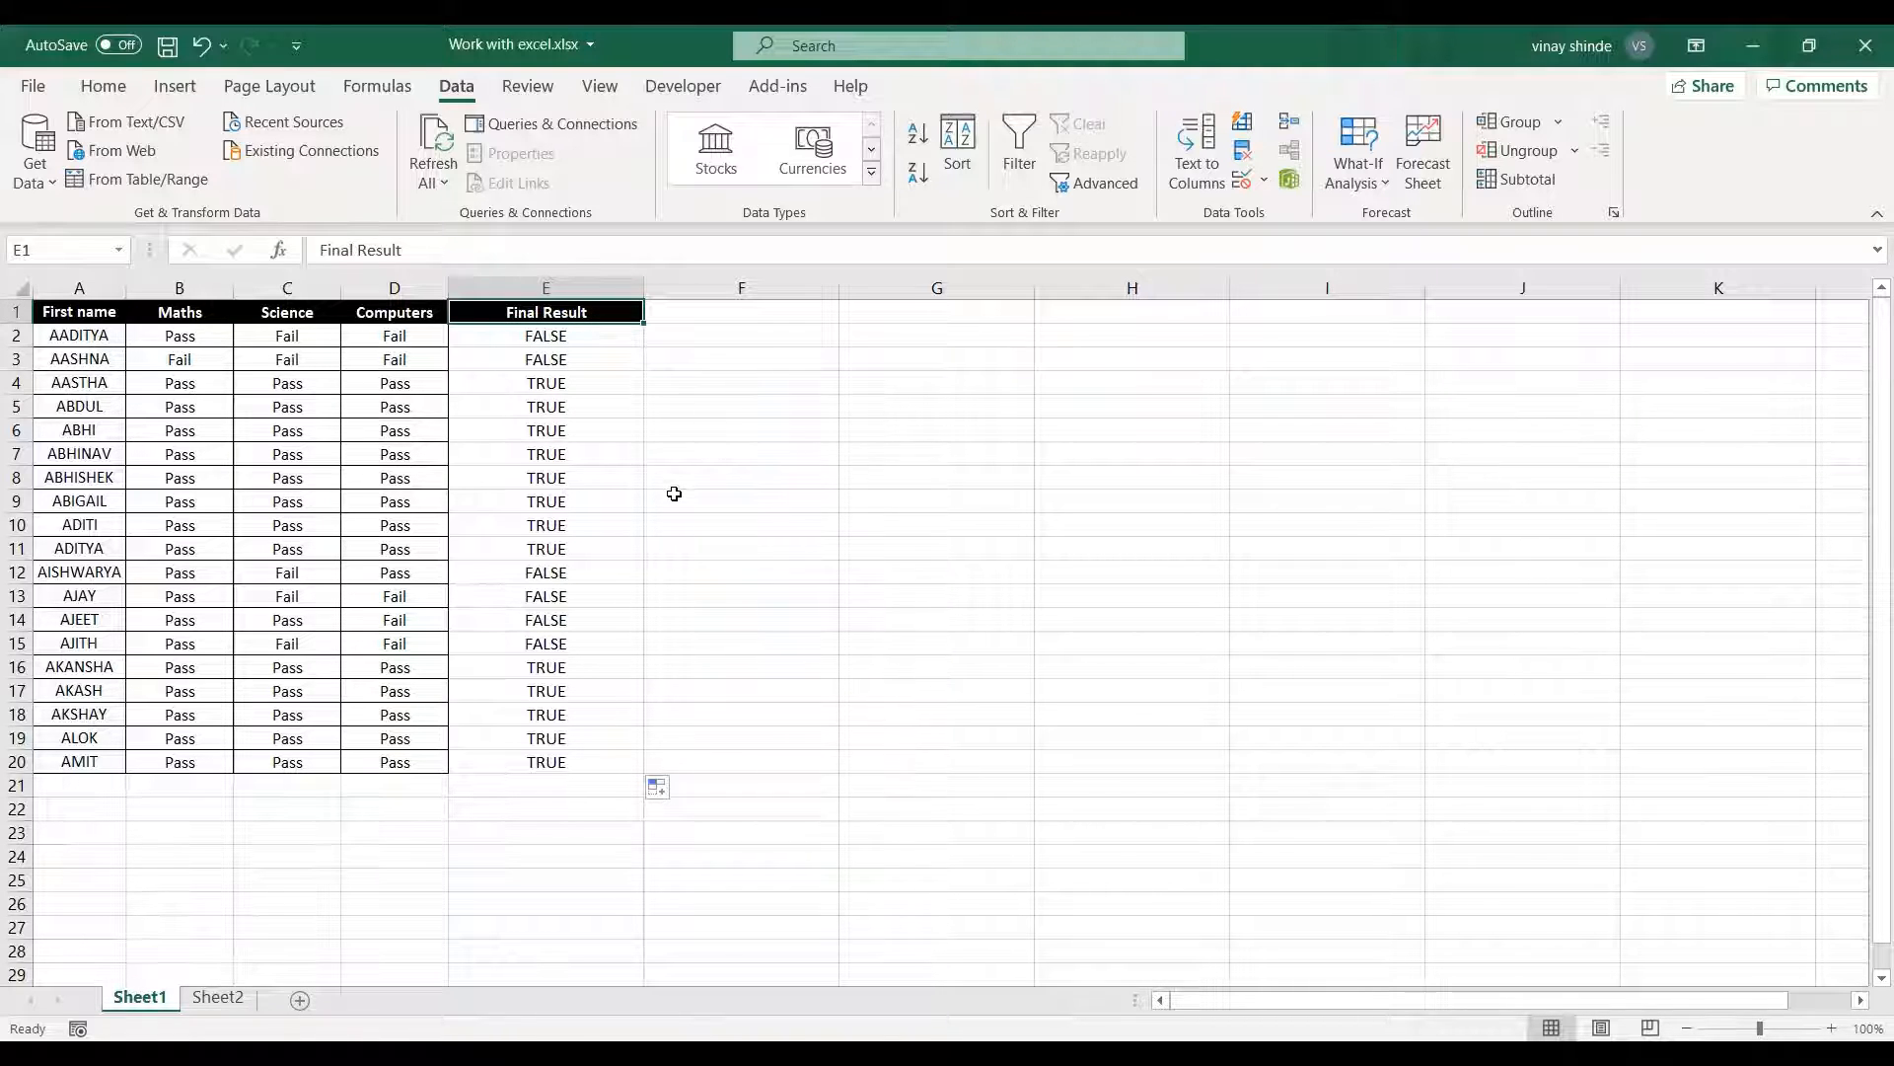
click(711, 385)
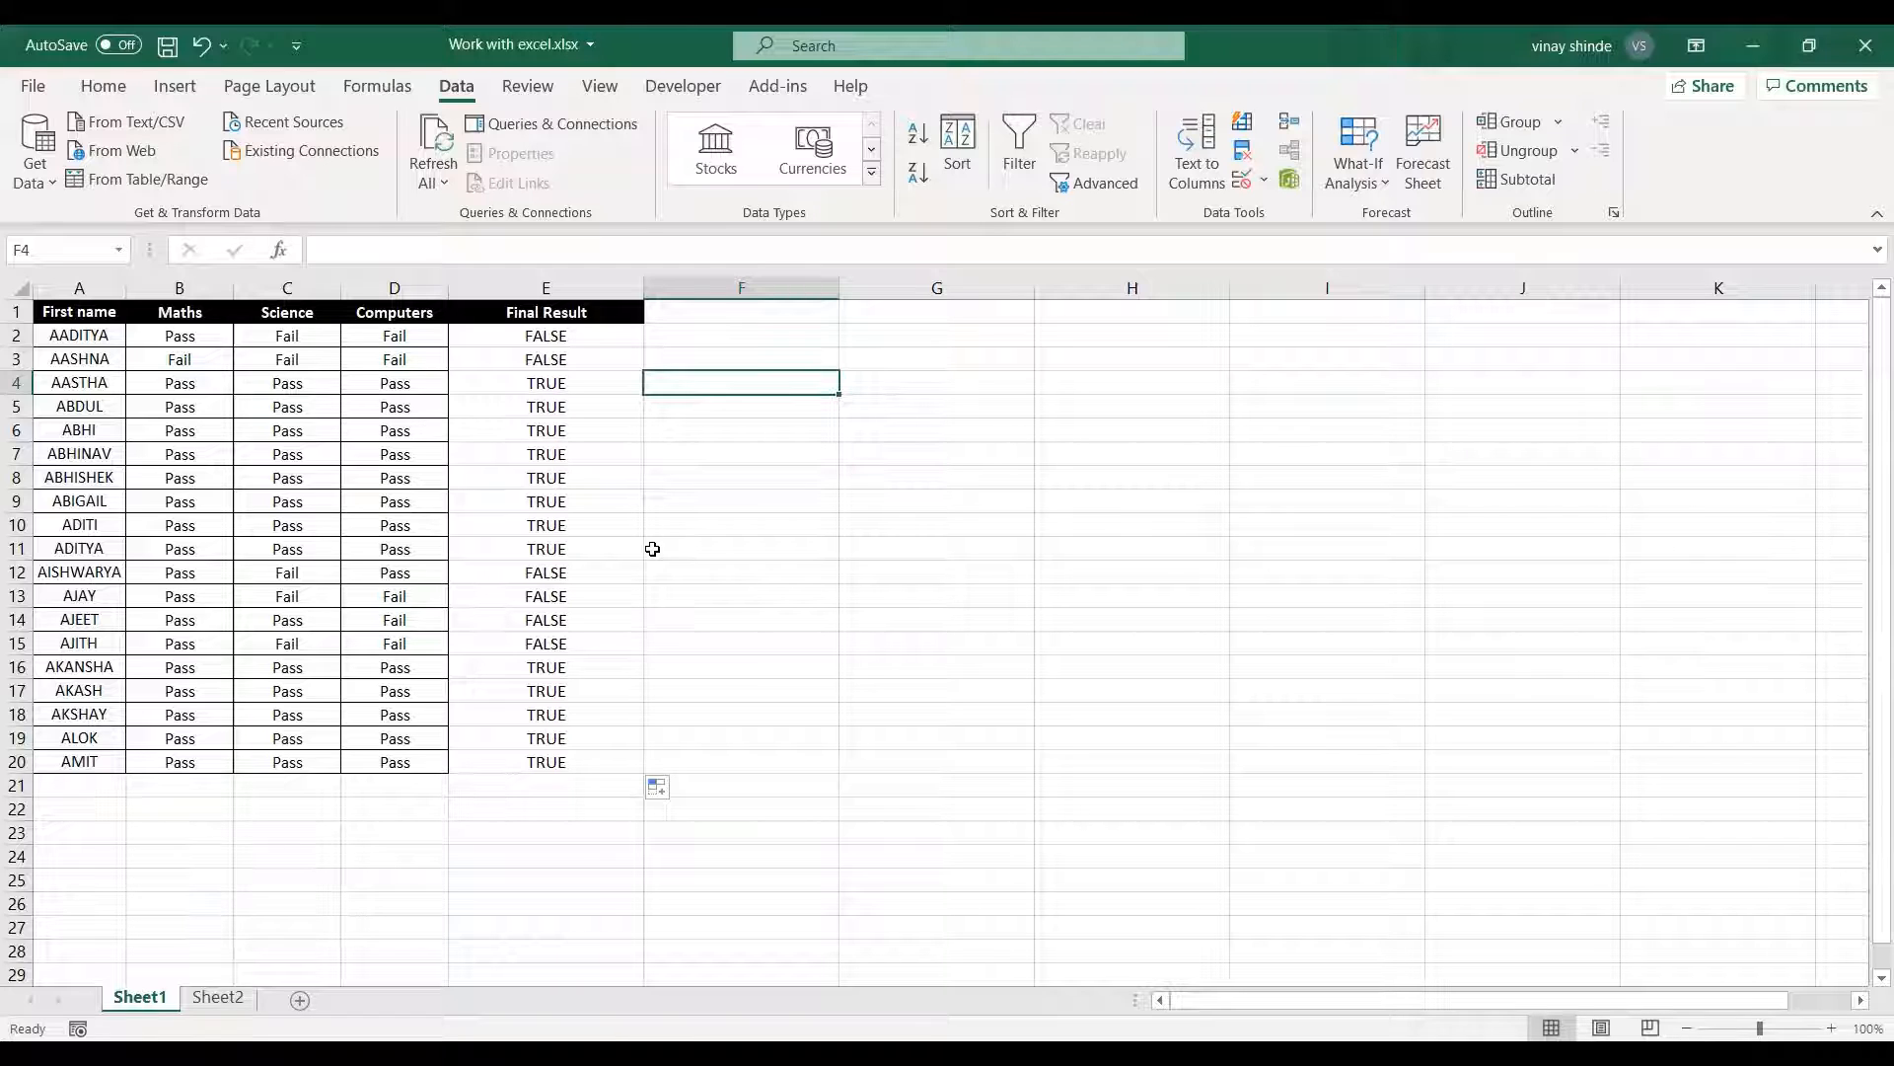
Extend the header in cell E1 to read "Final Result (AND)".
click(635, 311)
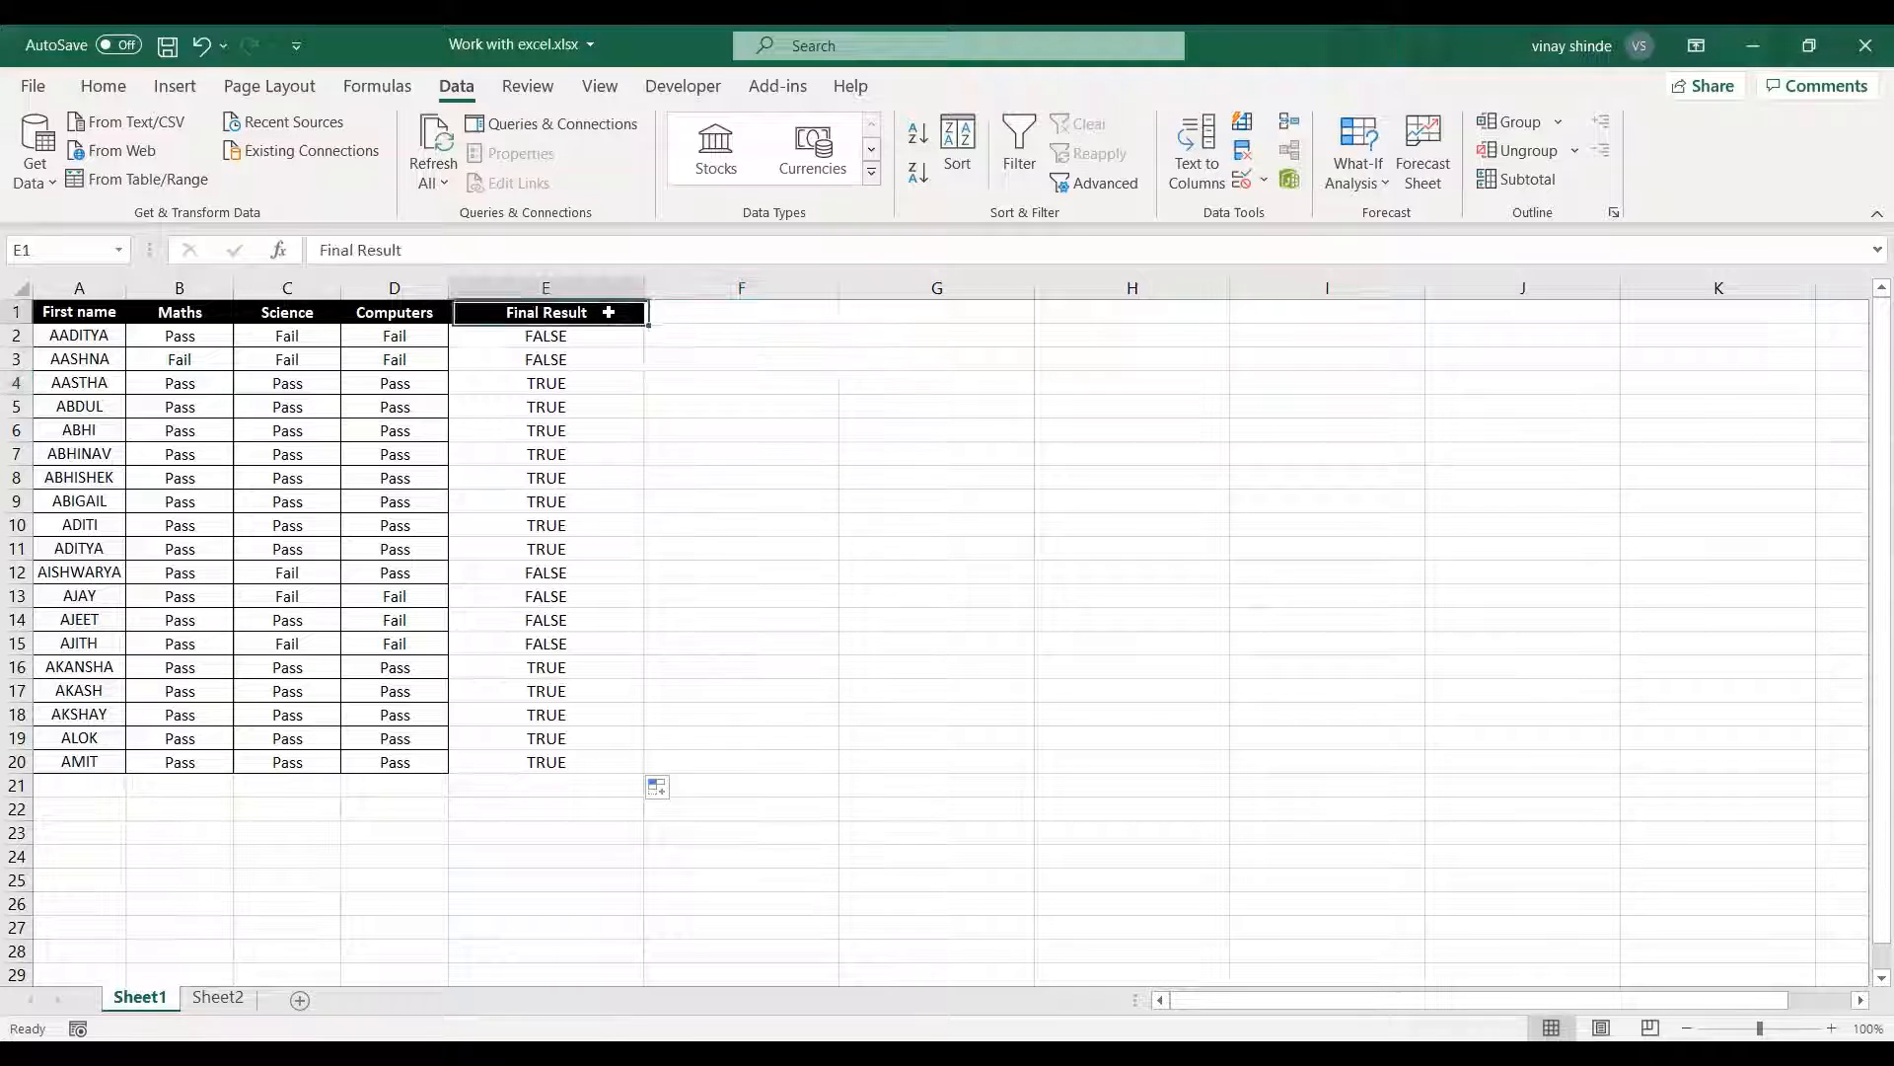
key(F2)
text((AND)
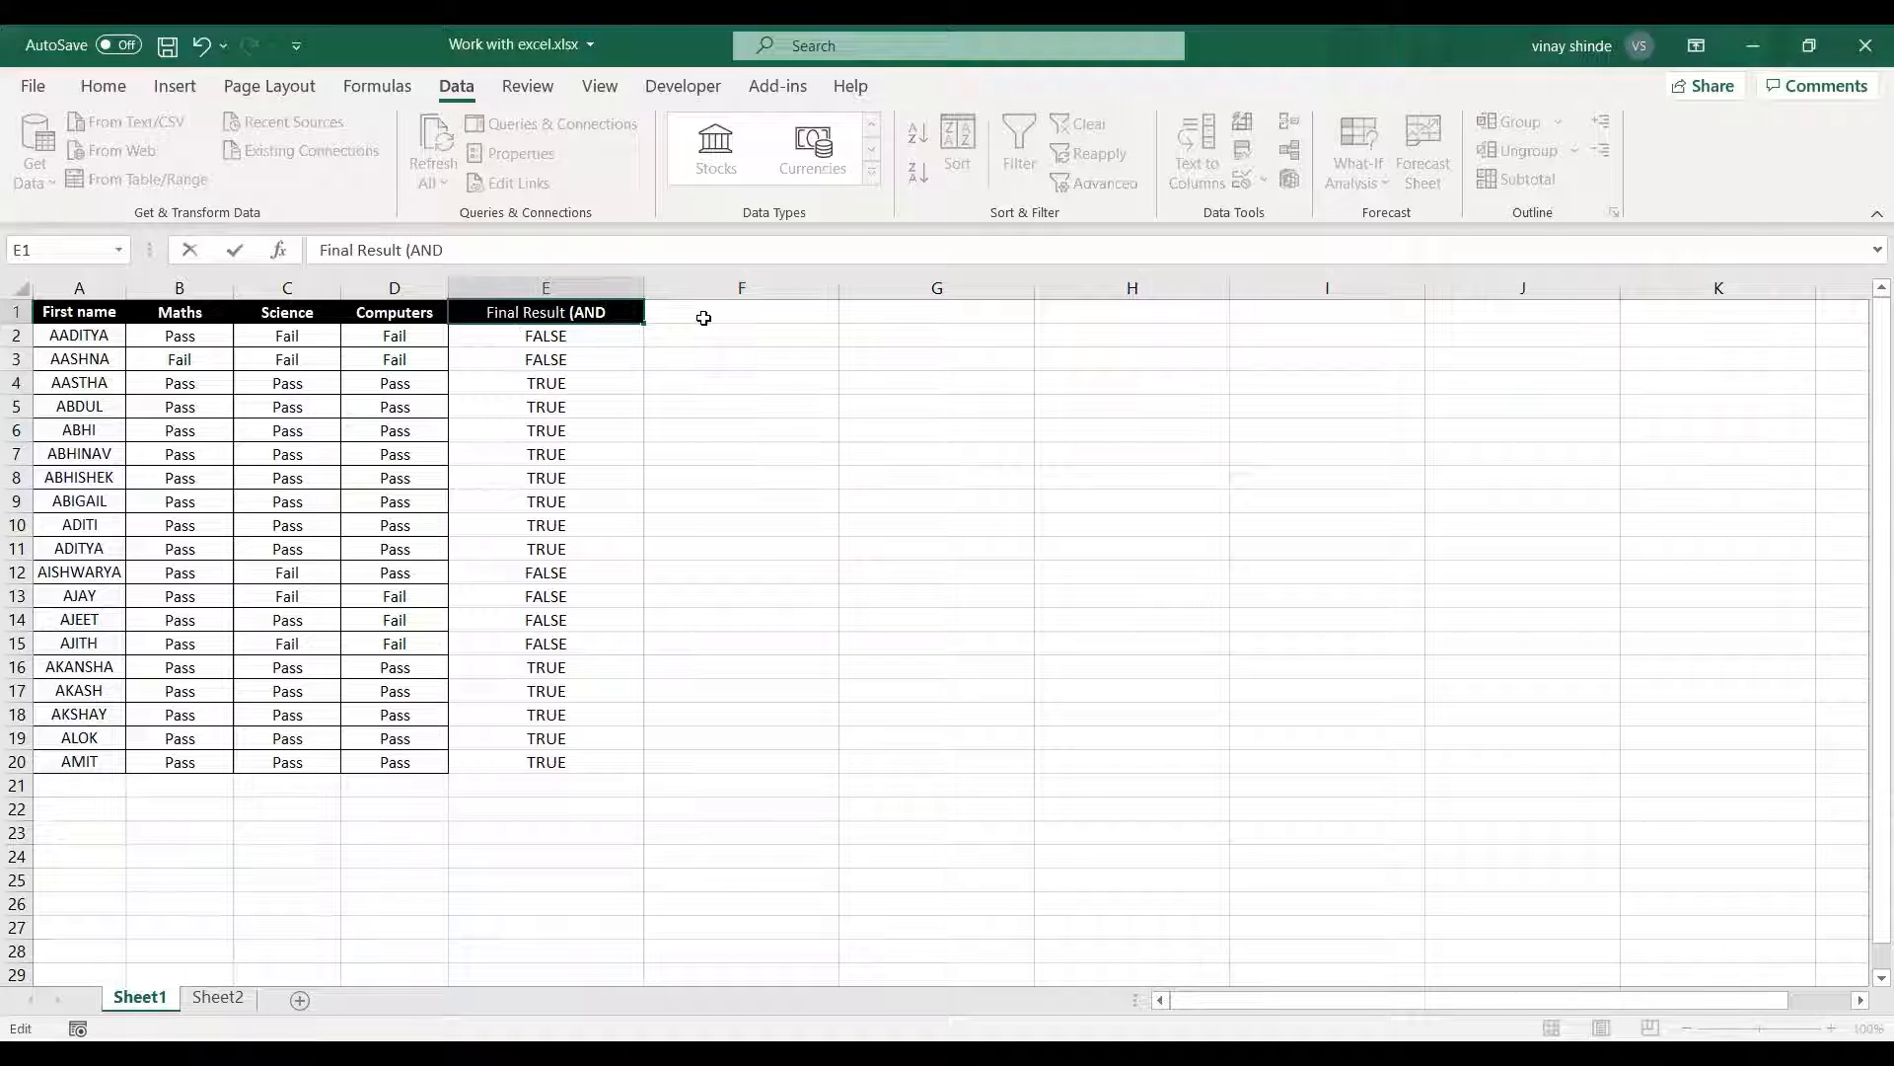
text())
Add the column header "FINAL Result (OR)" in cell F1.
click(701, 310)
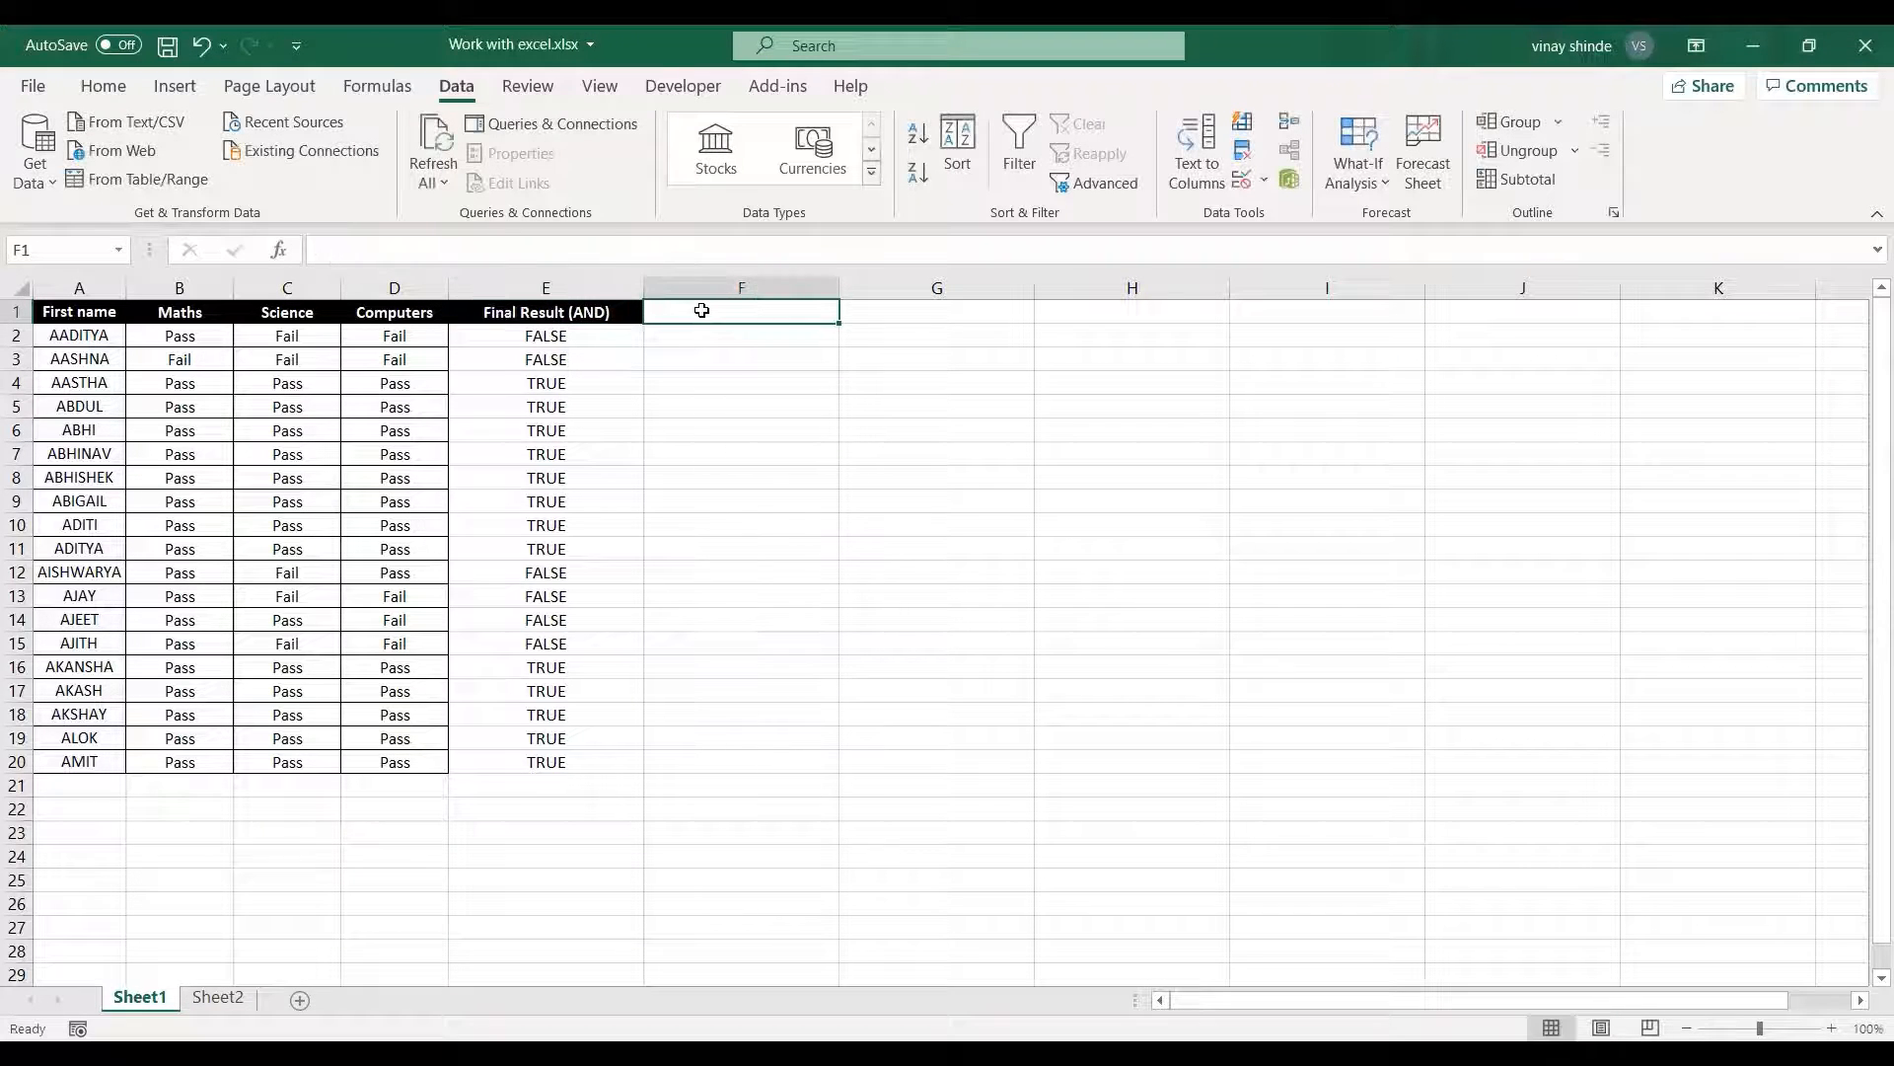
text(FINAL)
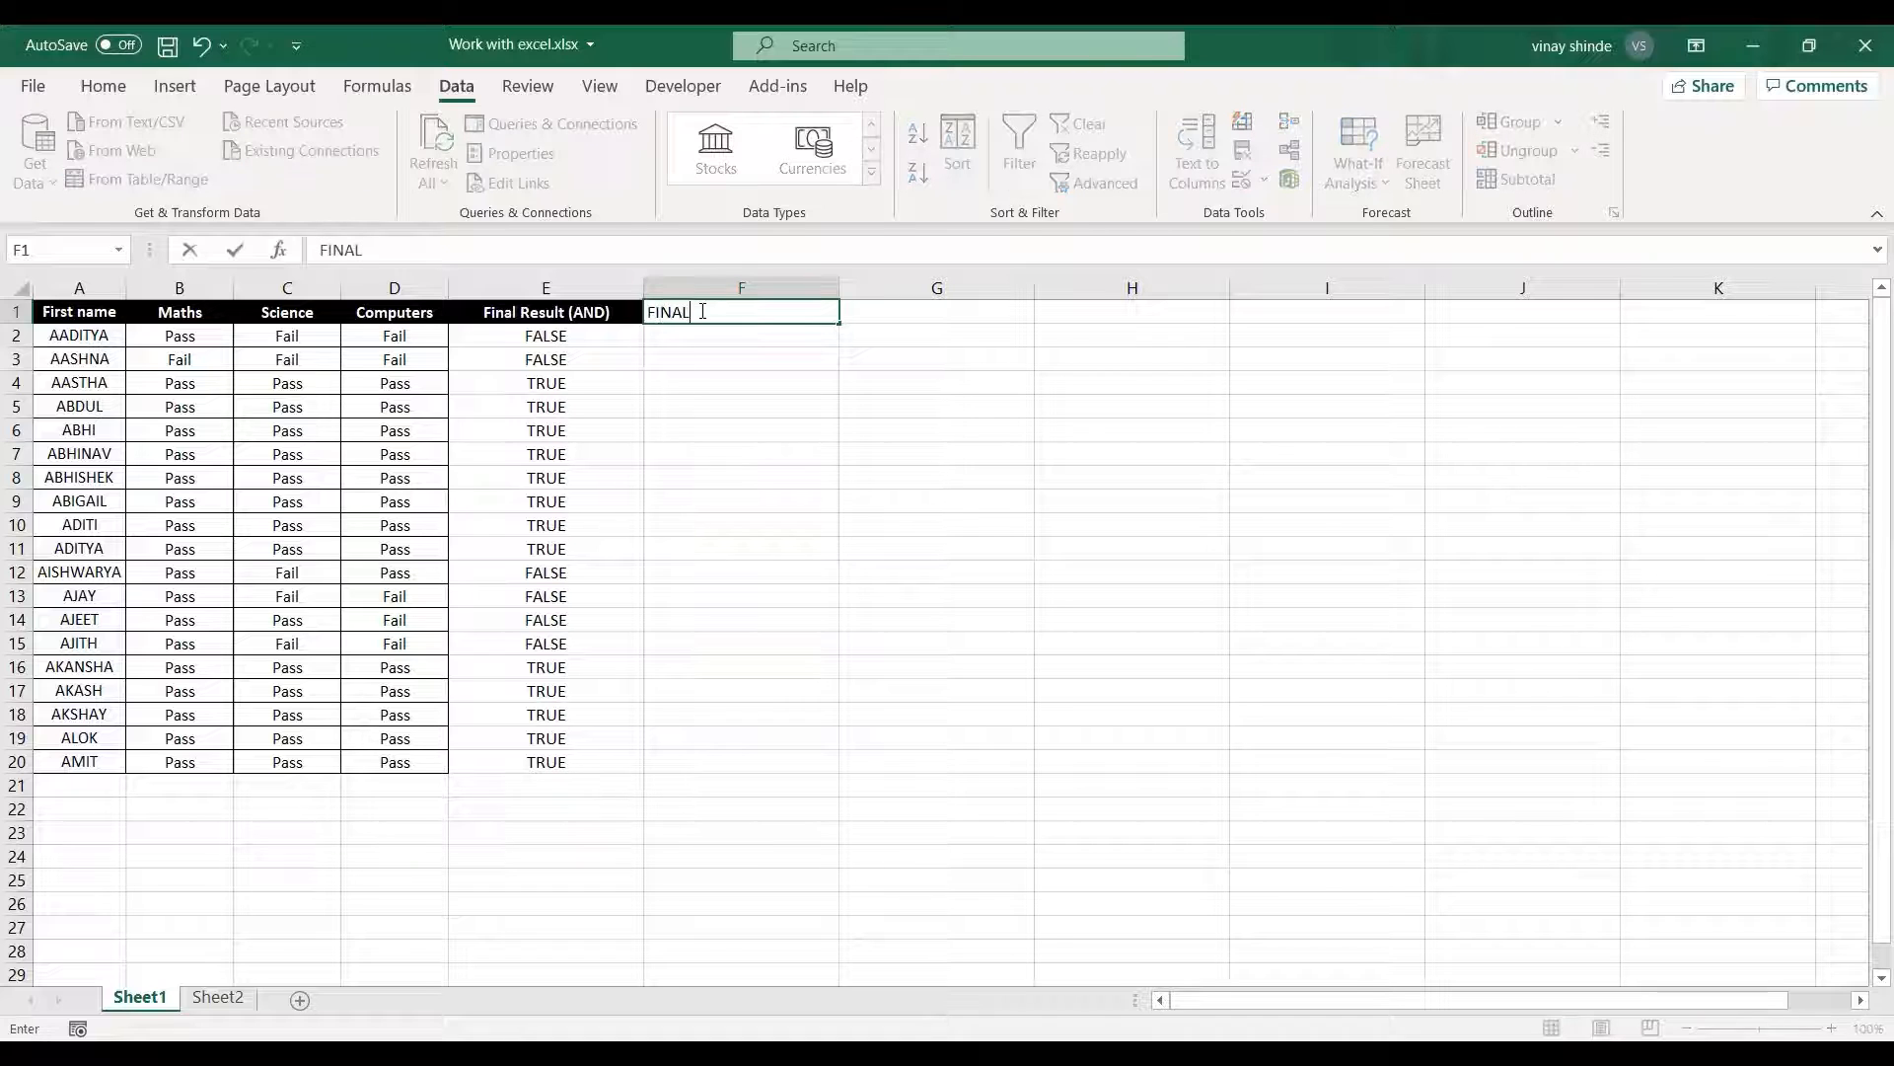
text( Result (OR))
click(917, 456)
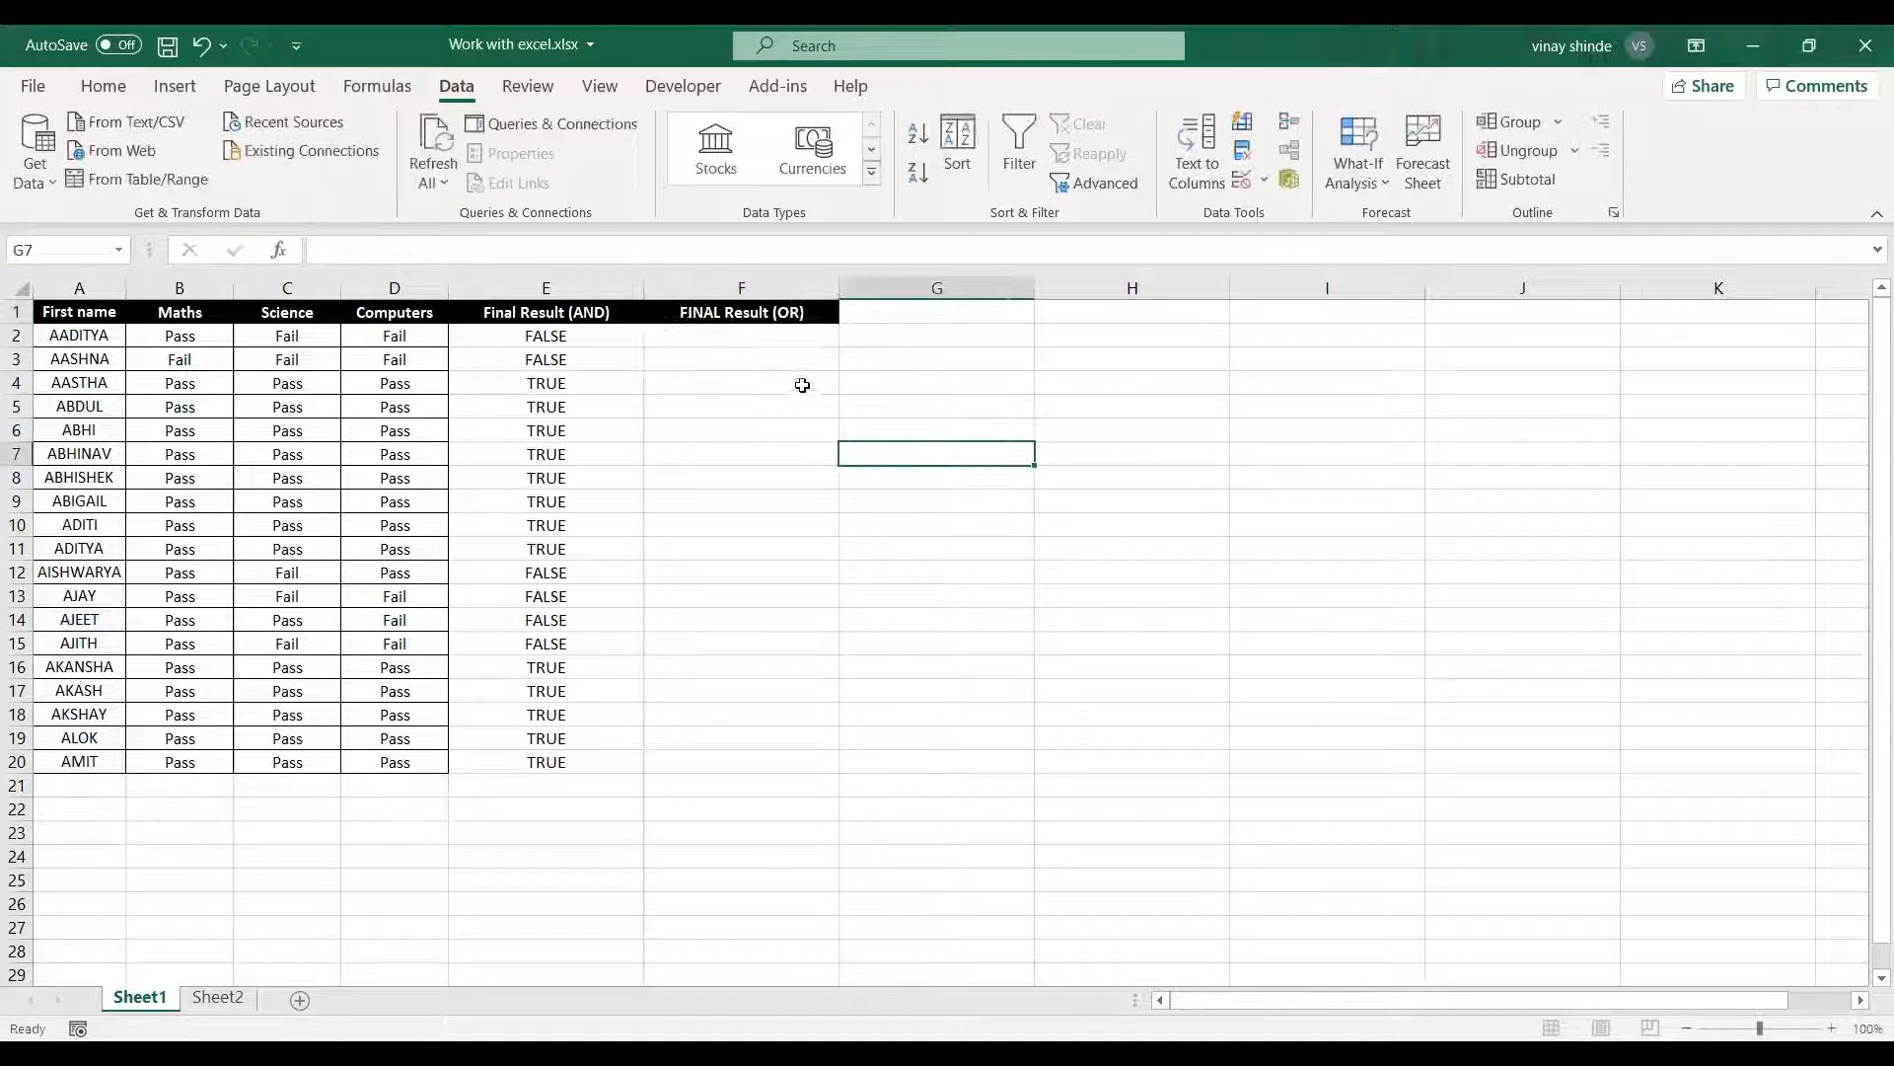
Start an OR formula in F2 with the Maths condition B2="Pass" as its first argument.
click(785, 340)
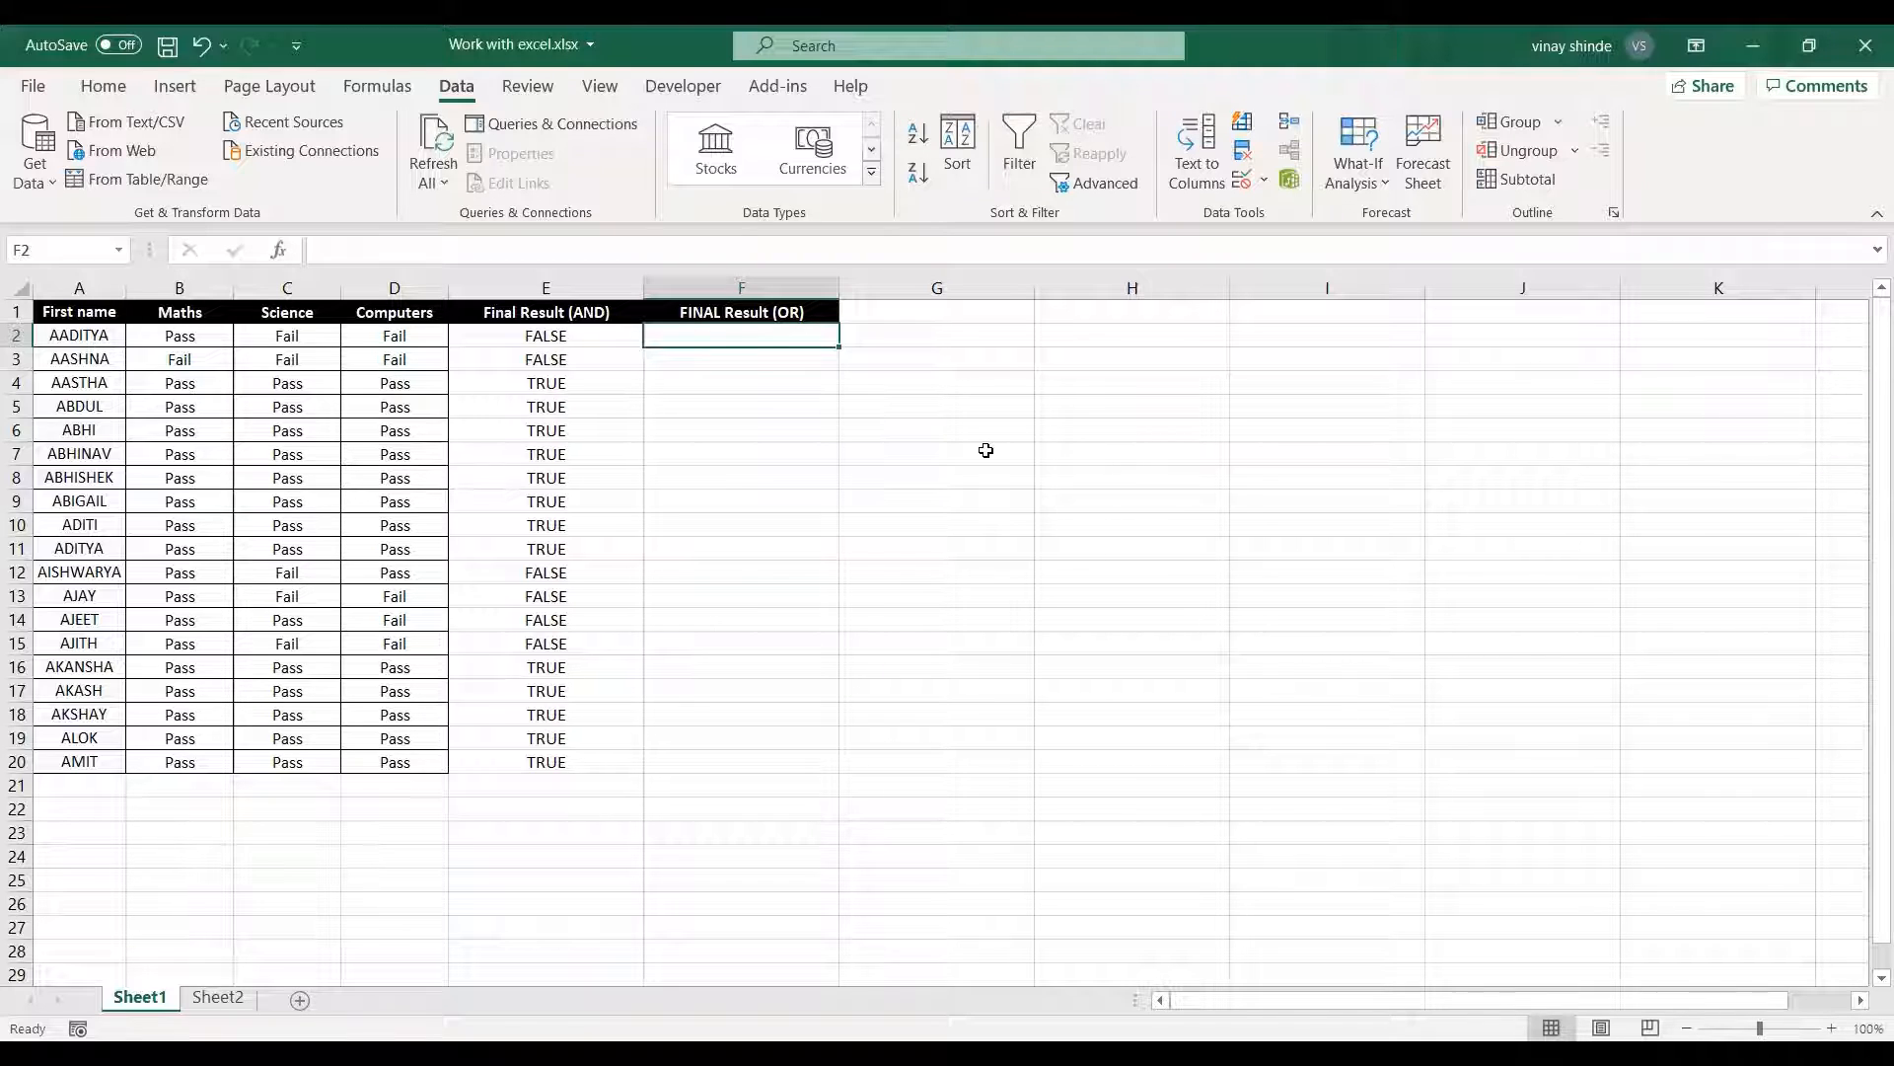
text(=)
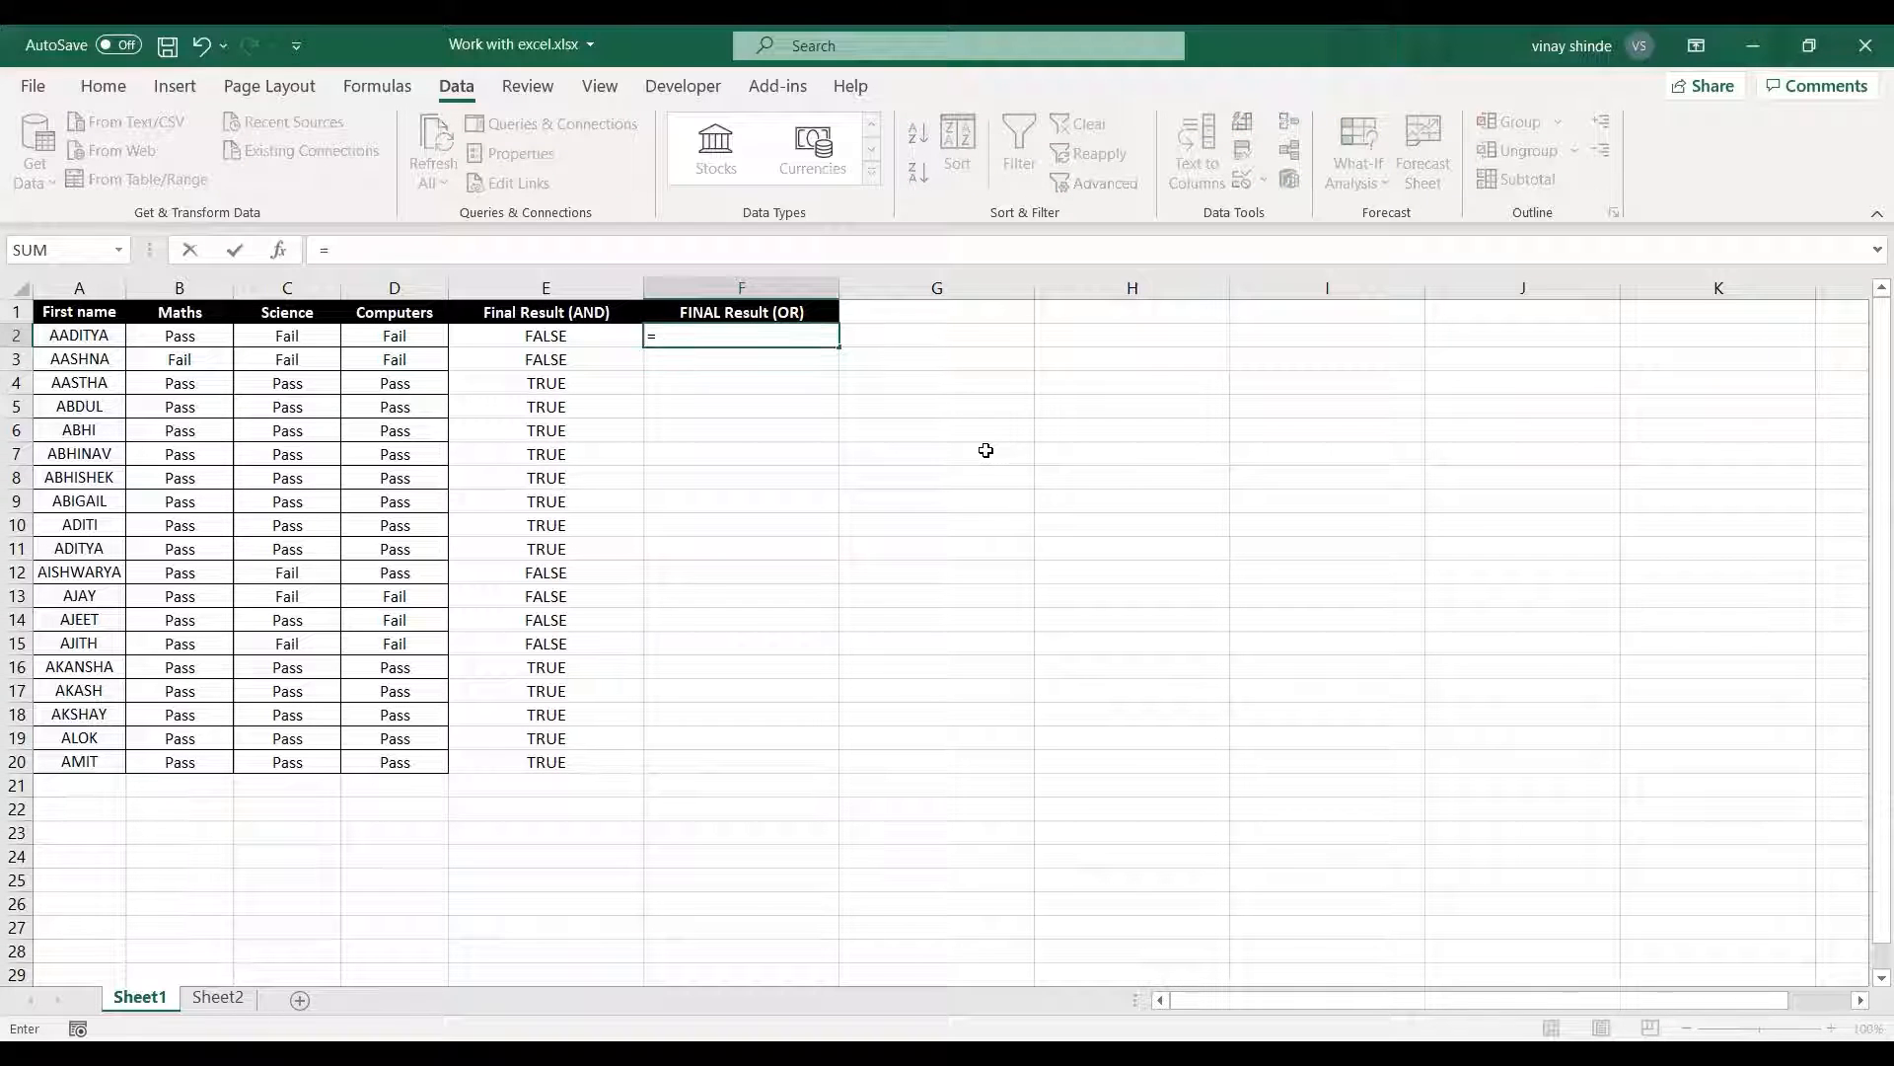
text(or)
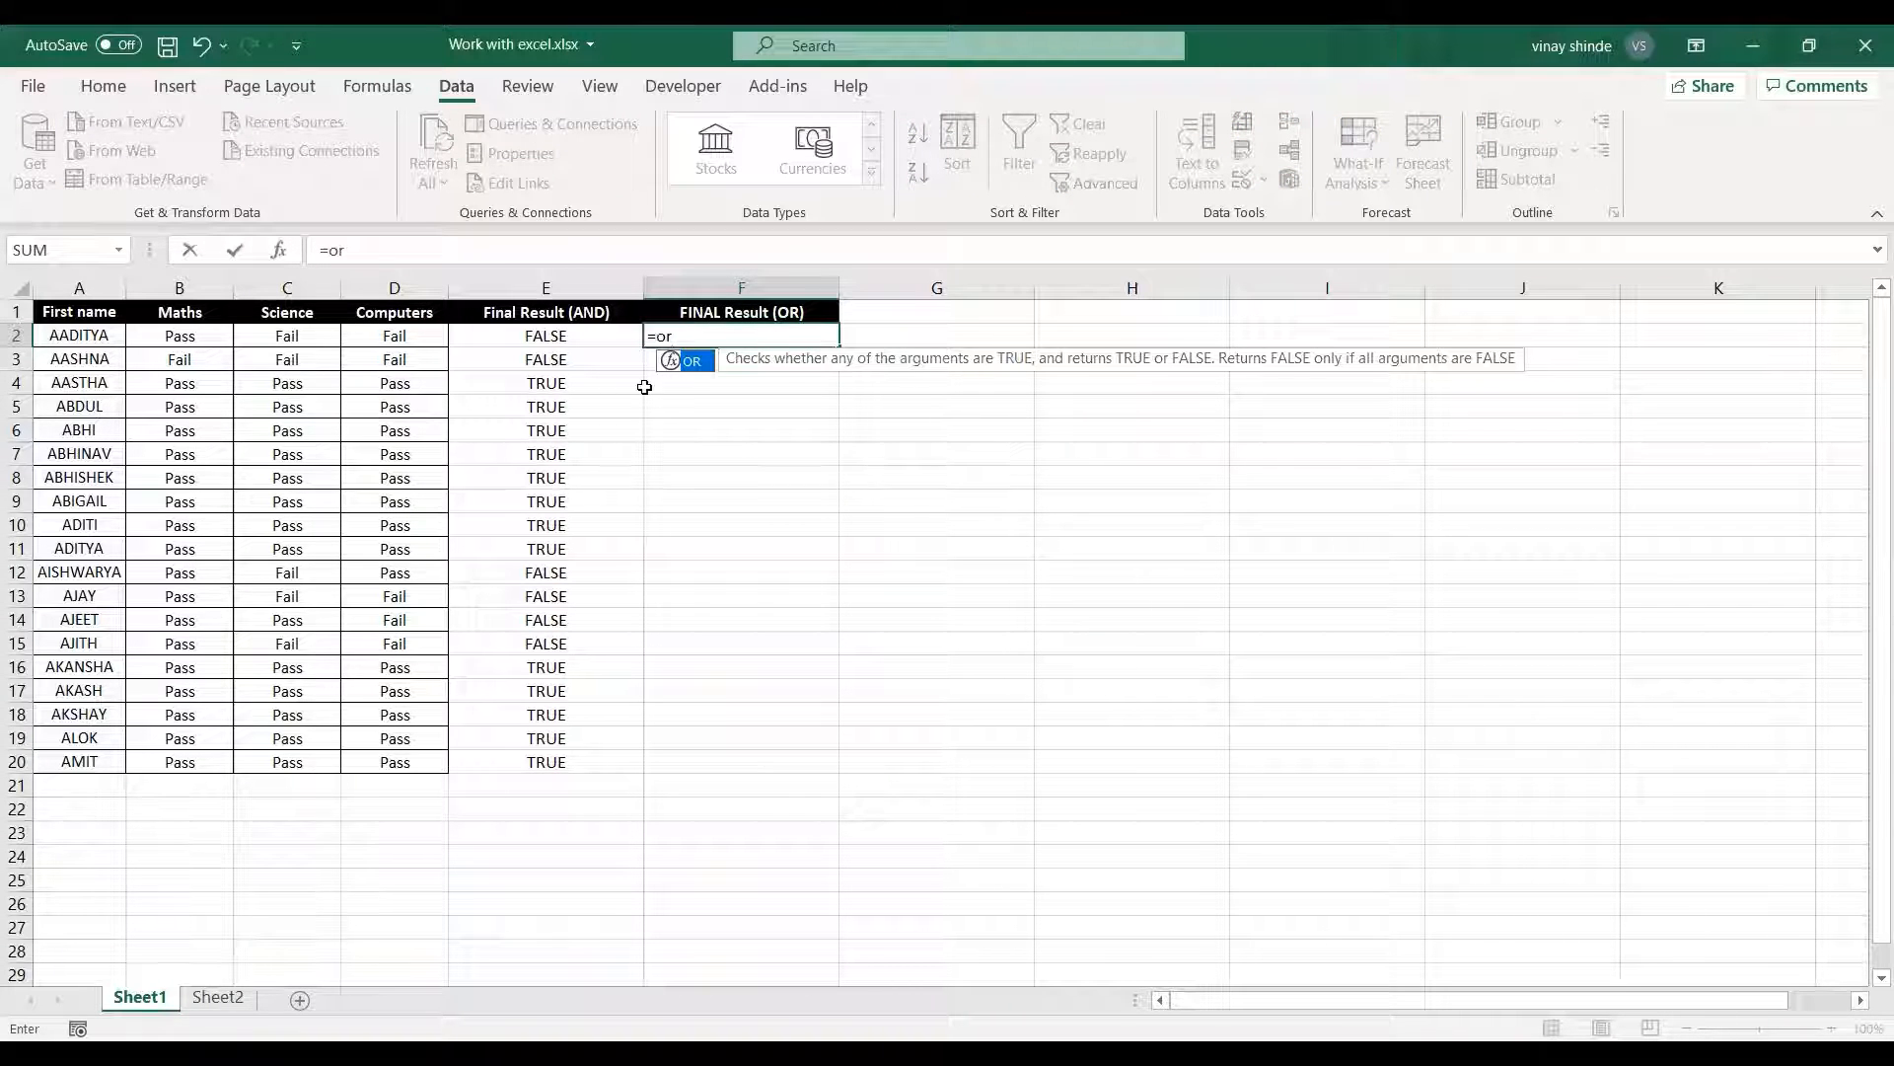
key(Tab)
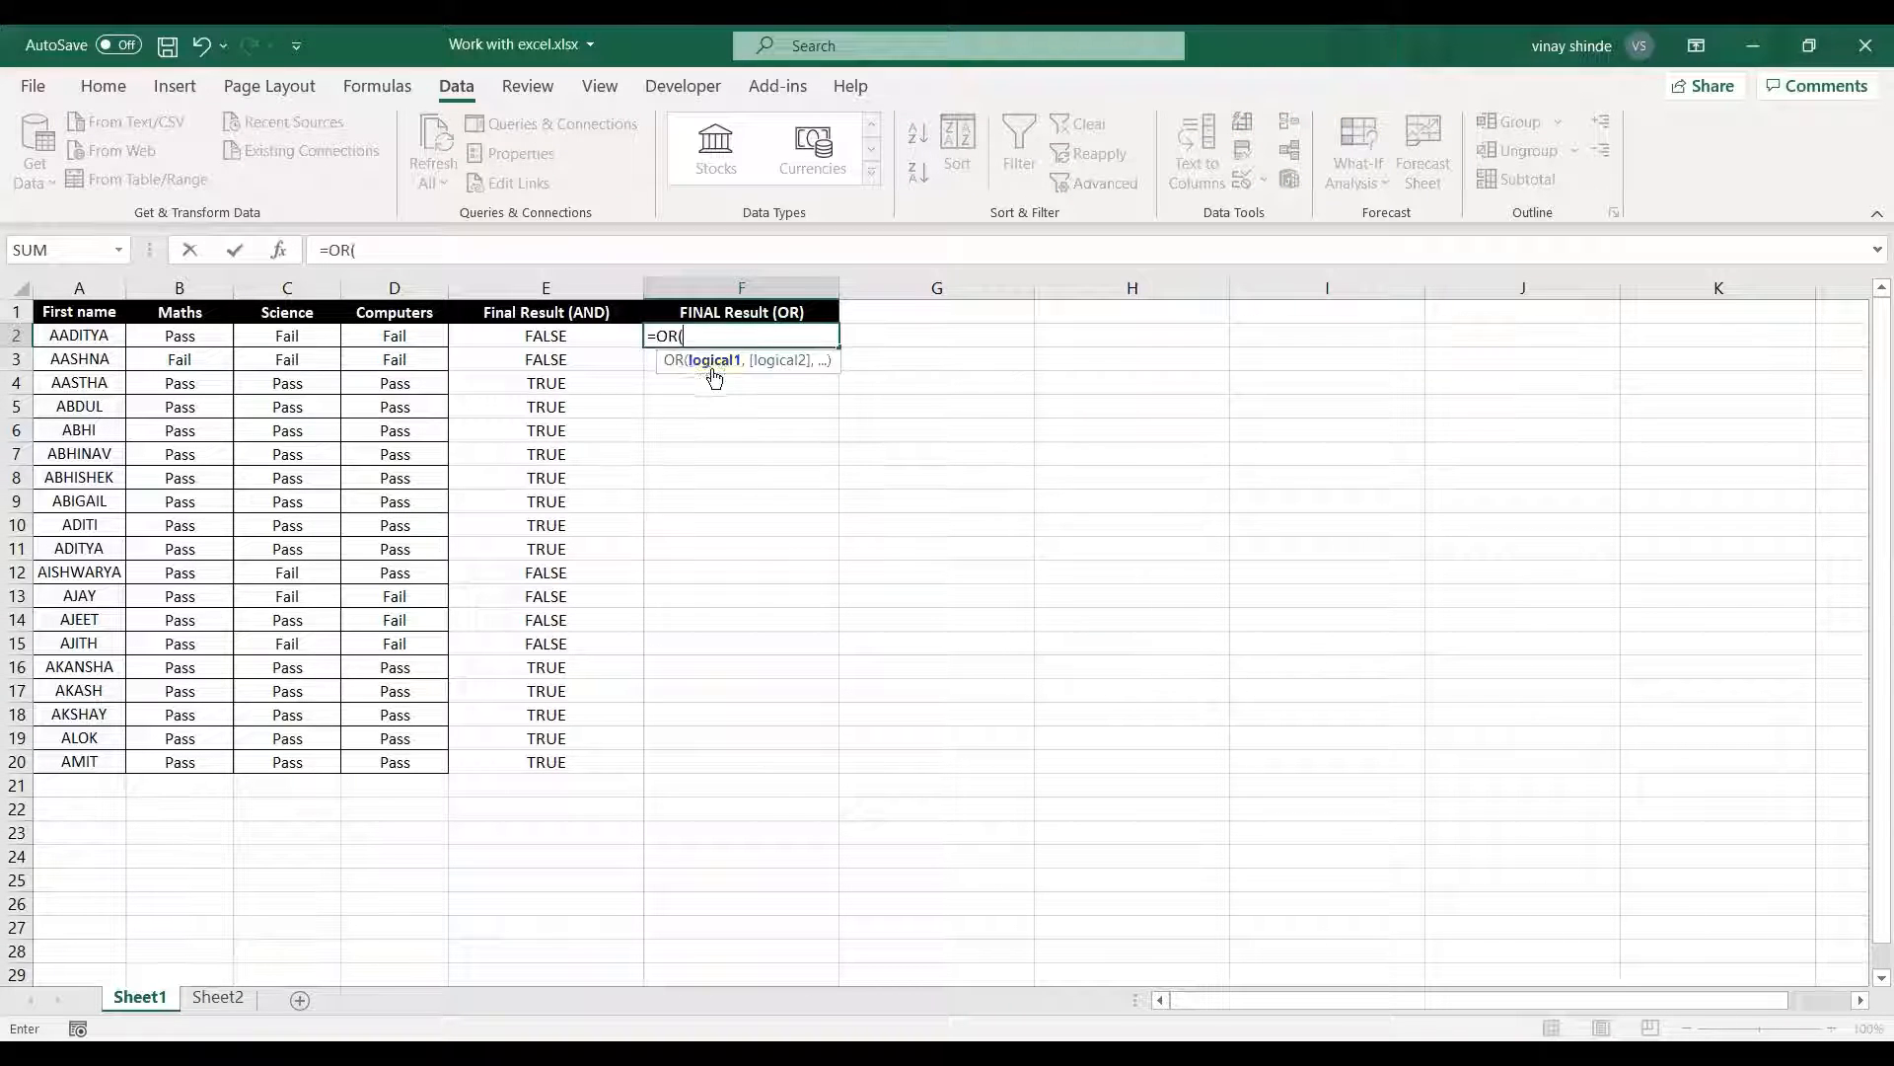
click(210, 335)
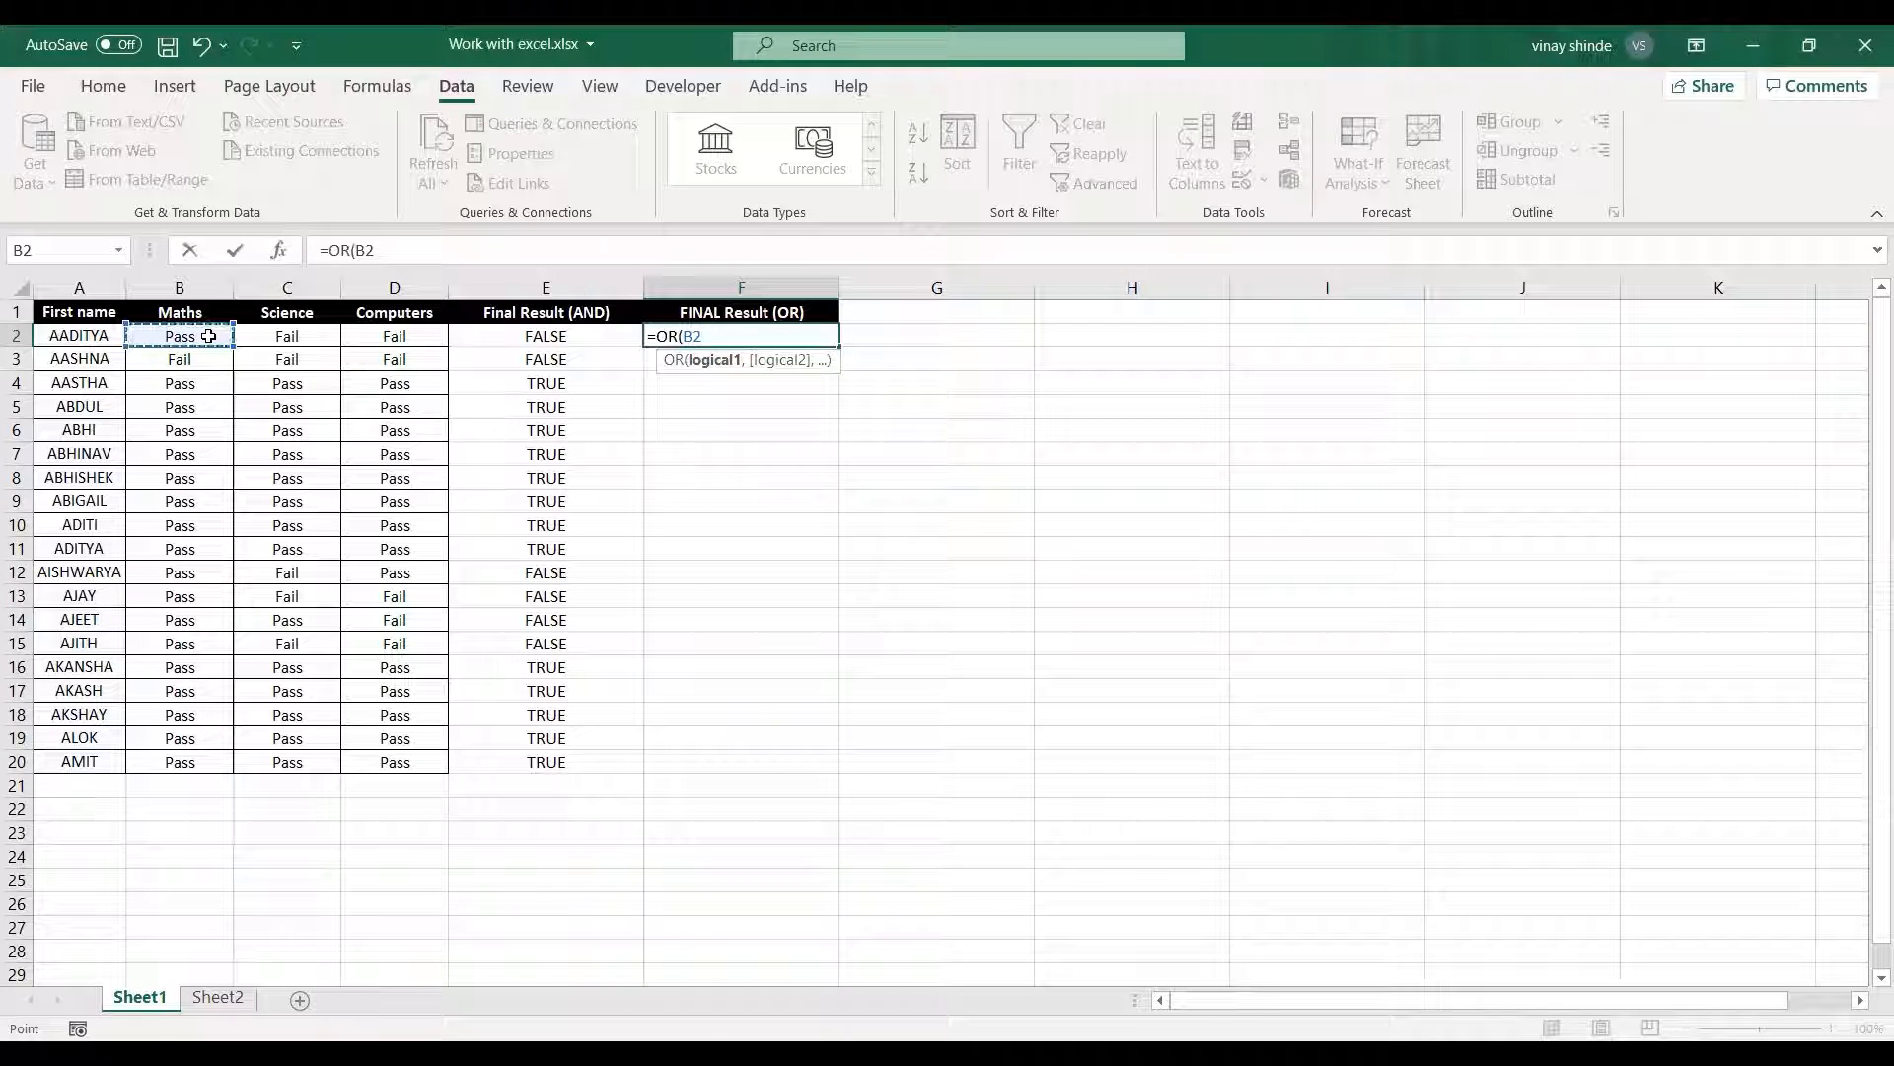
text(="Pass")
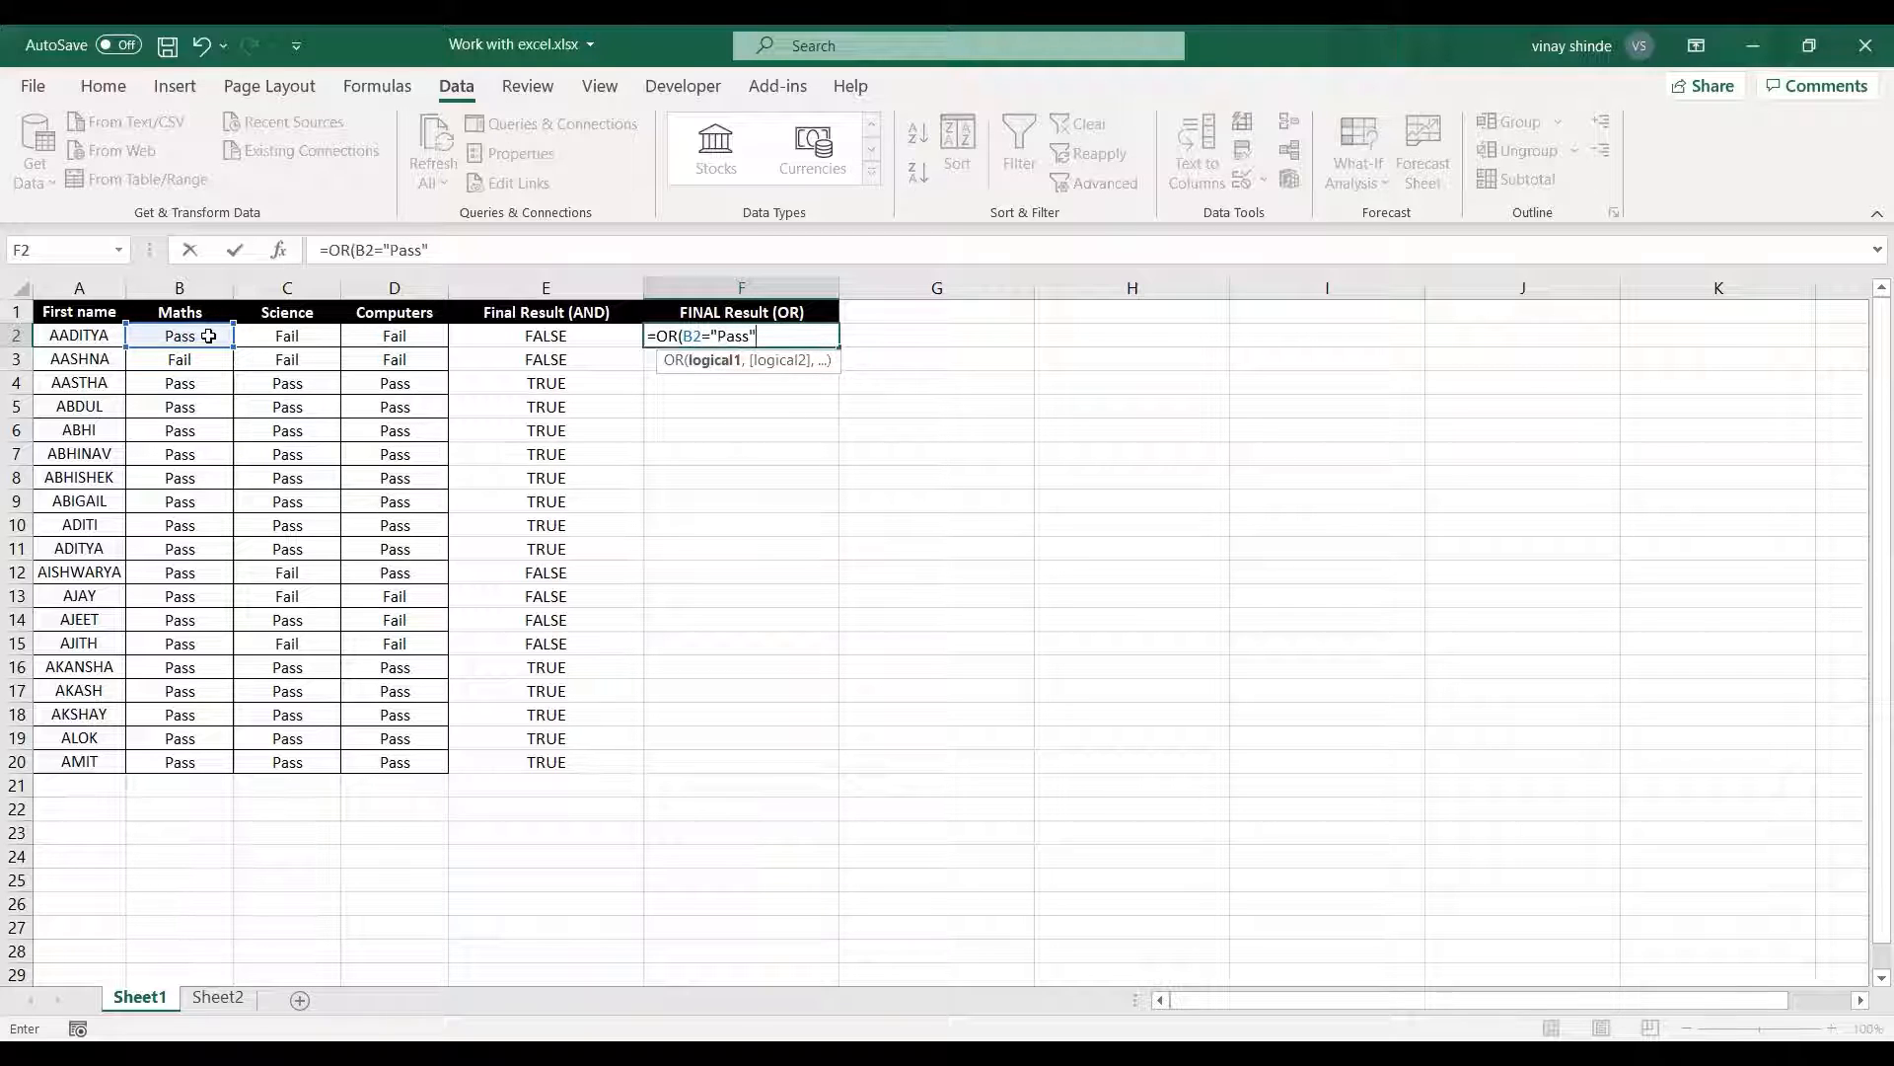
text(,)
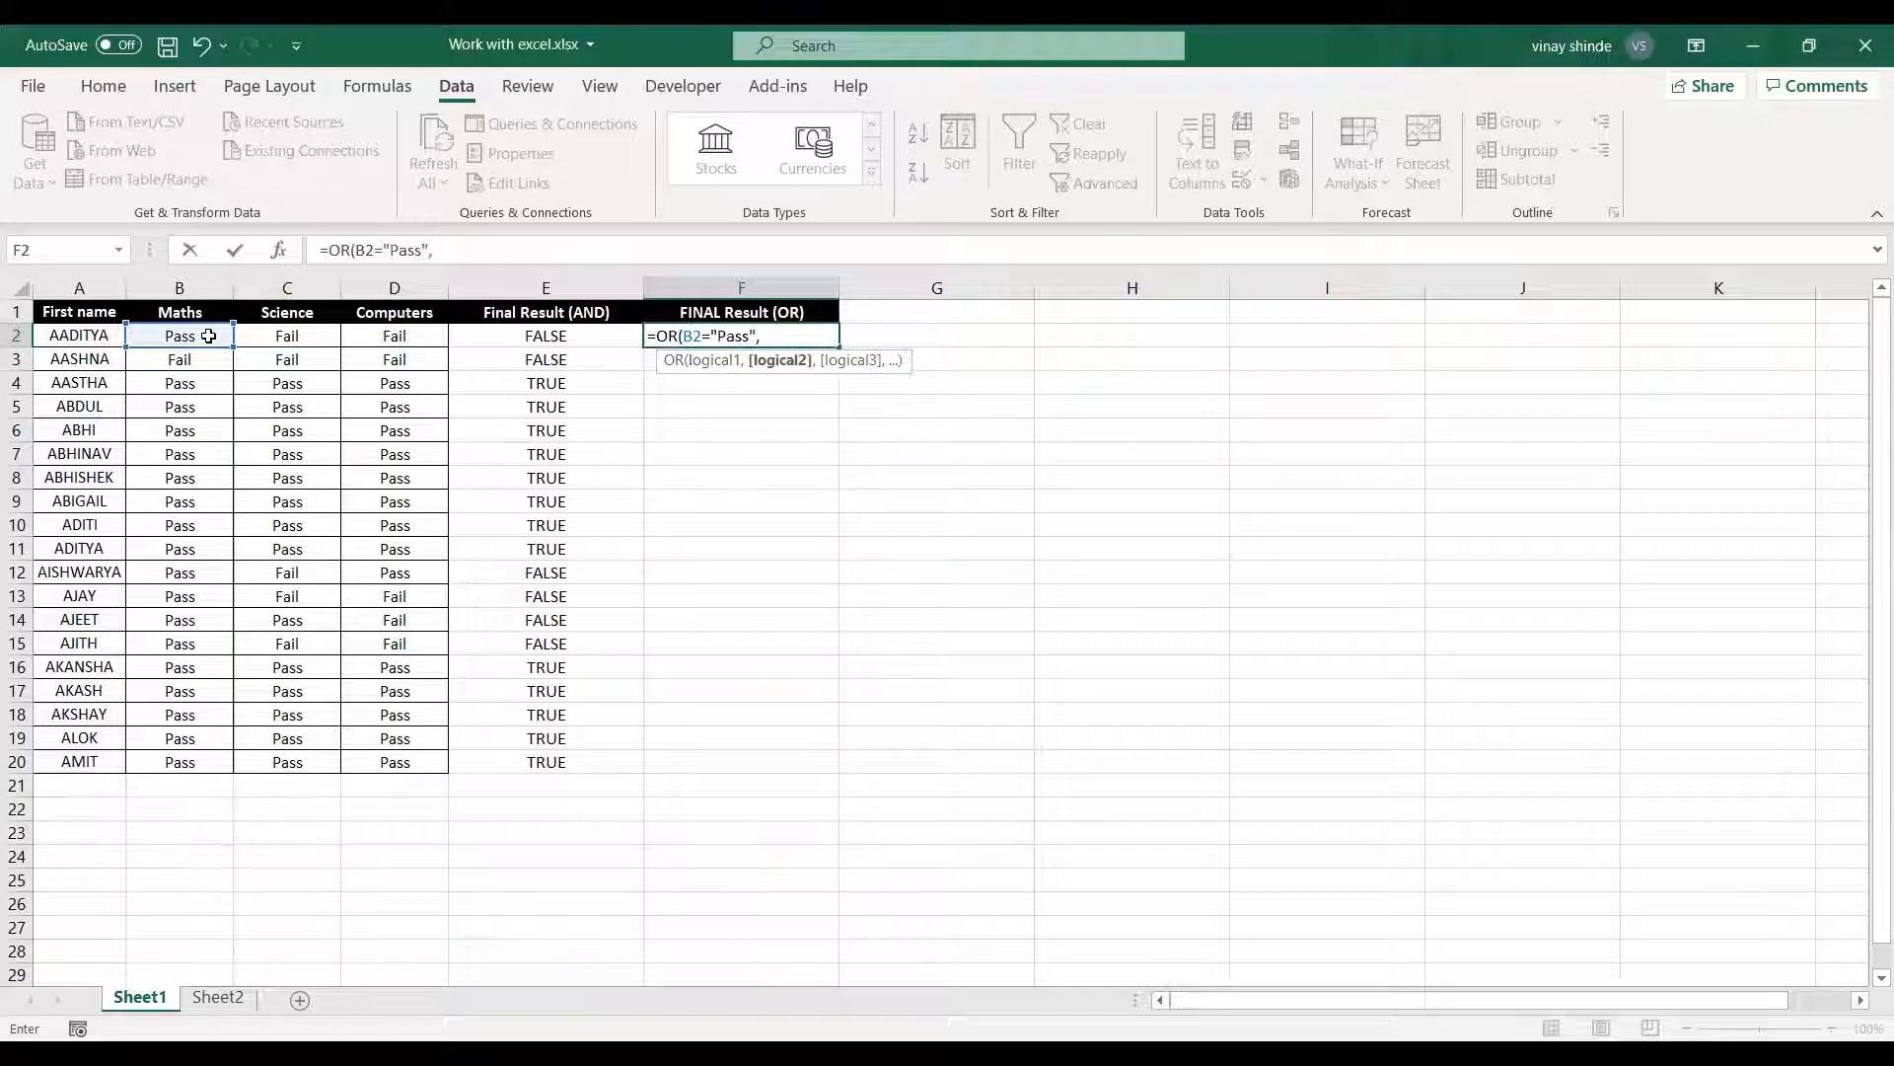
Add the Science condition C2="Pass" as the second argument of the OR formula in F2.
click(307, 334)
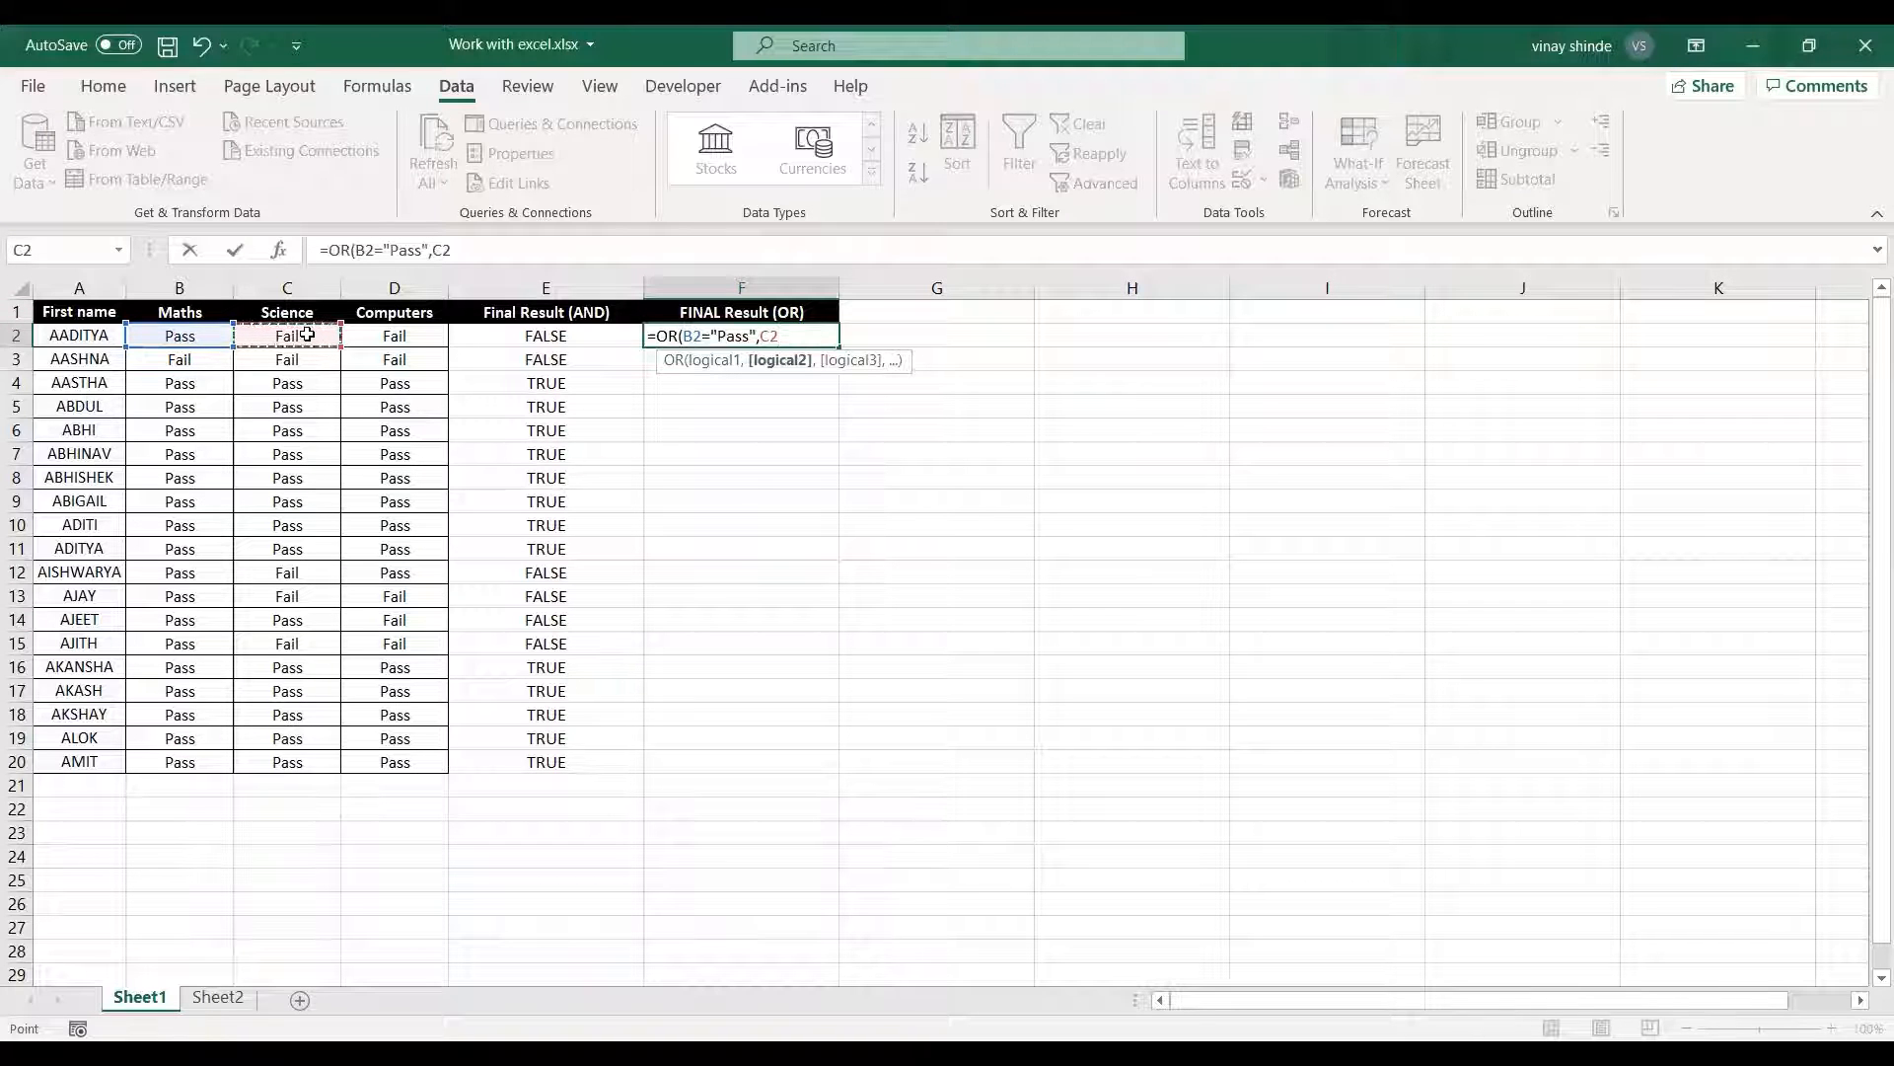
text(="Pass)
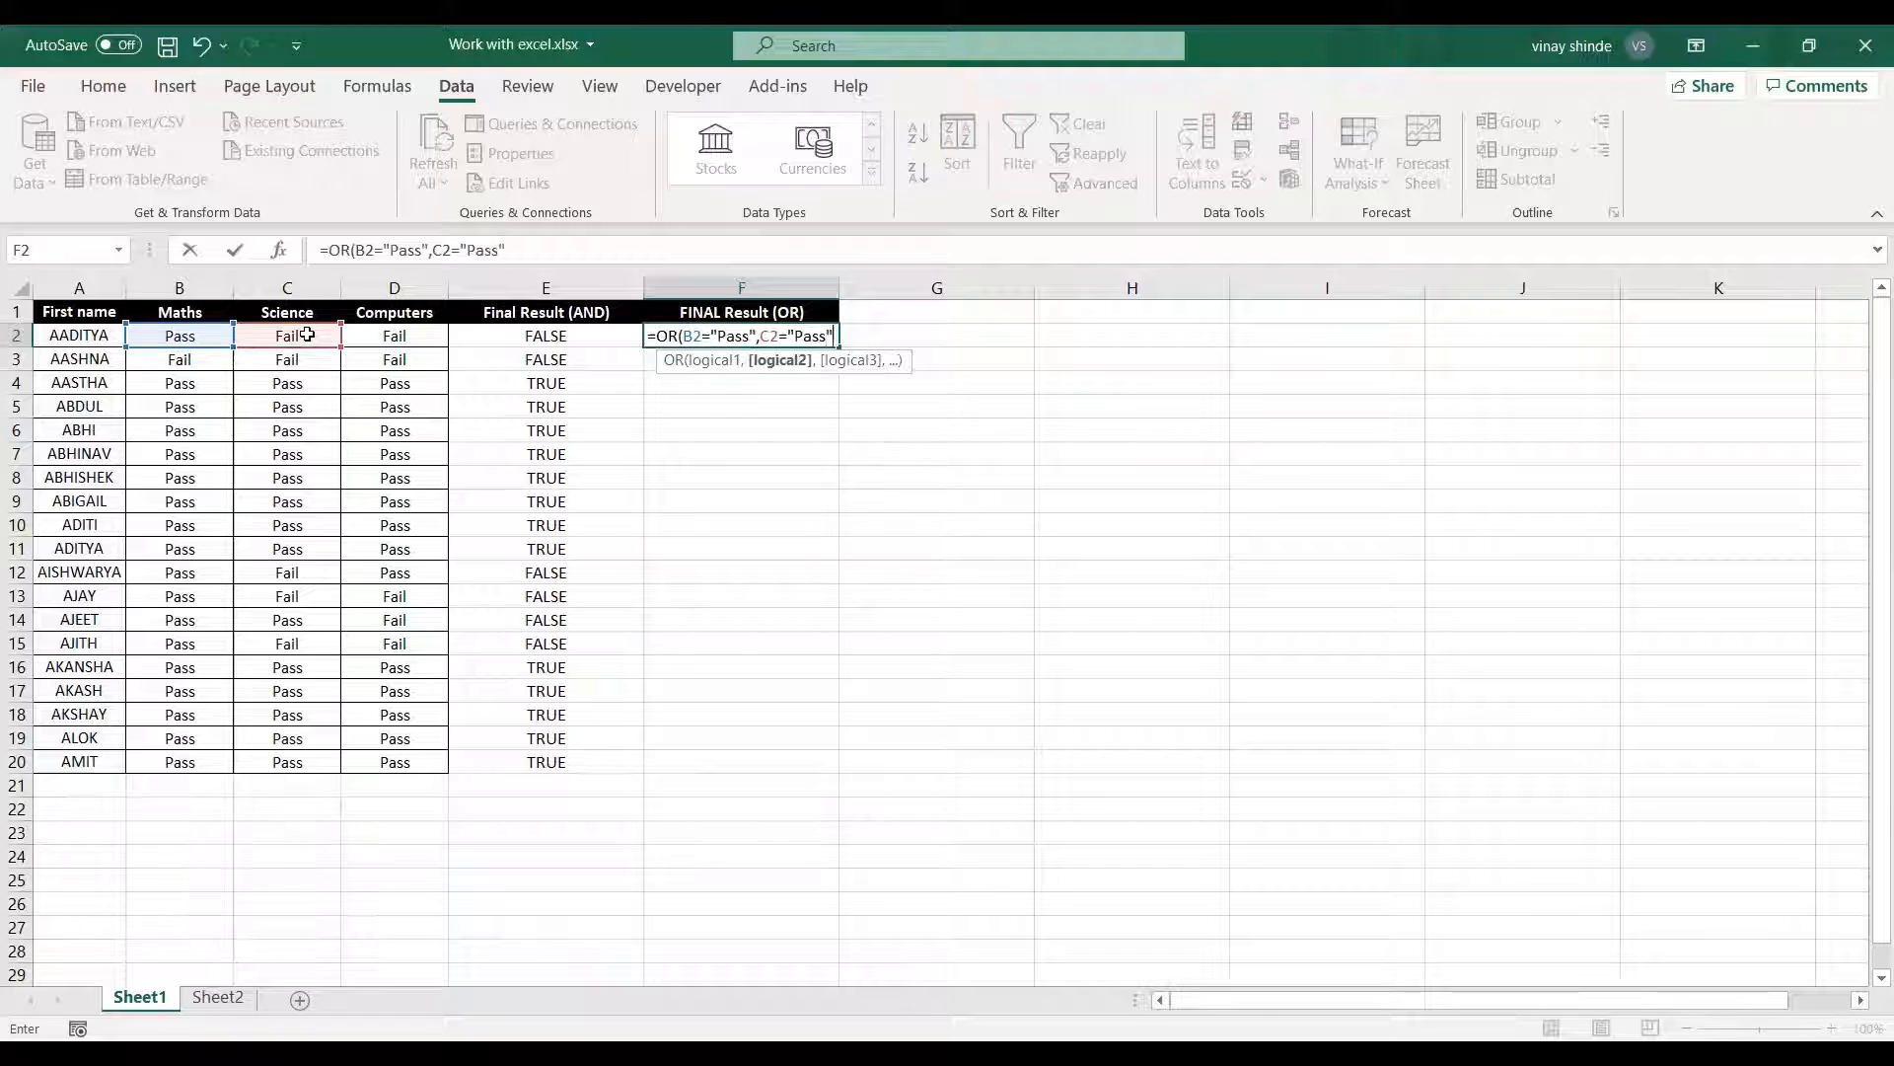
text(",)
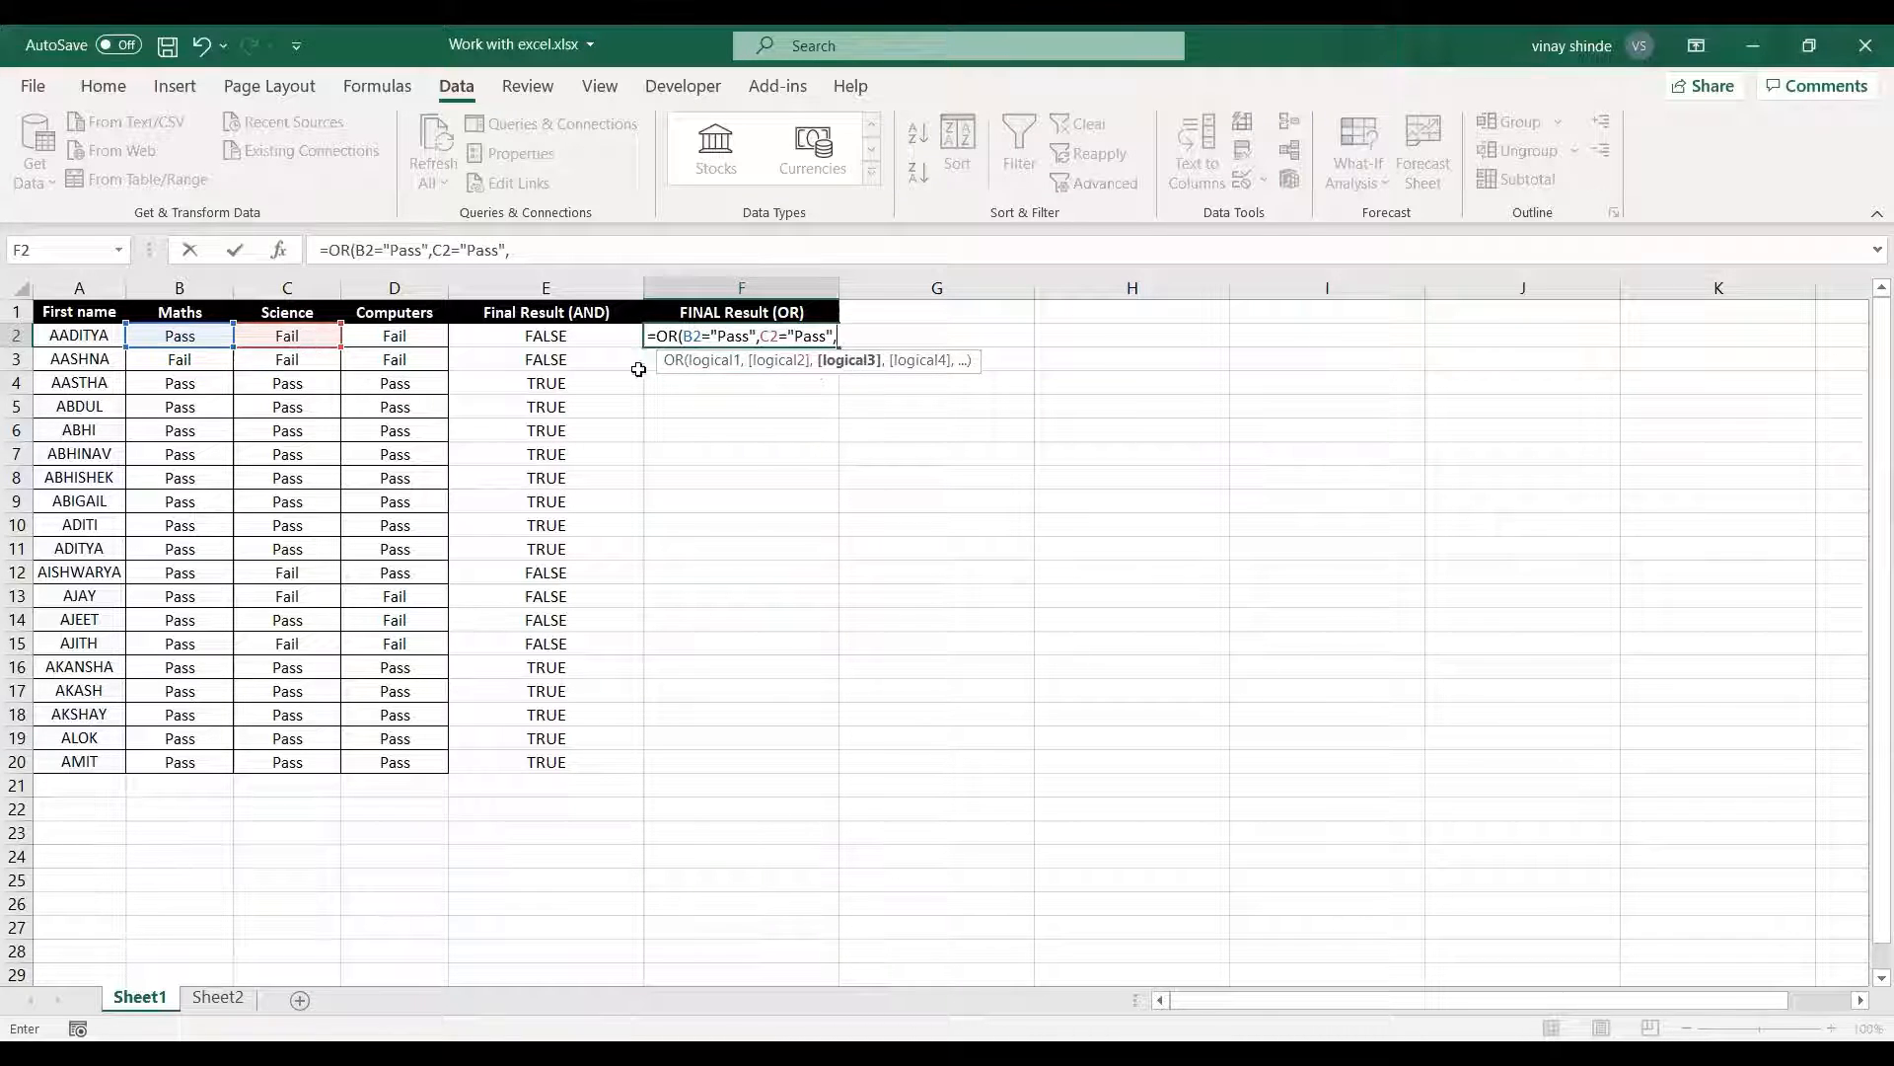
Complete the OR formula in F2 with the Computers condition D2="Pass" and fill it down through row 20.
click(409, 336)
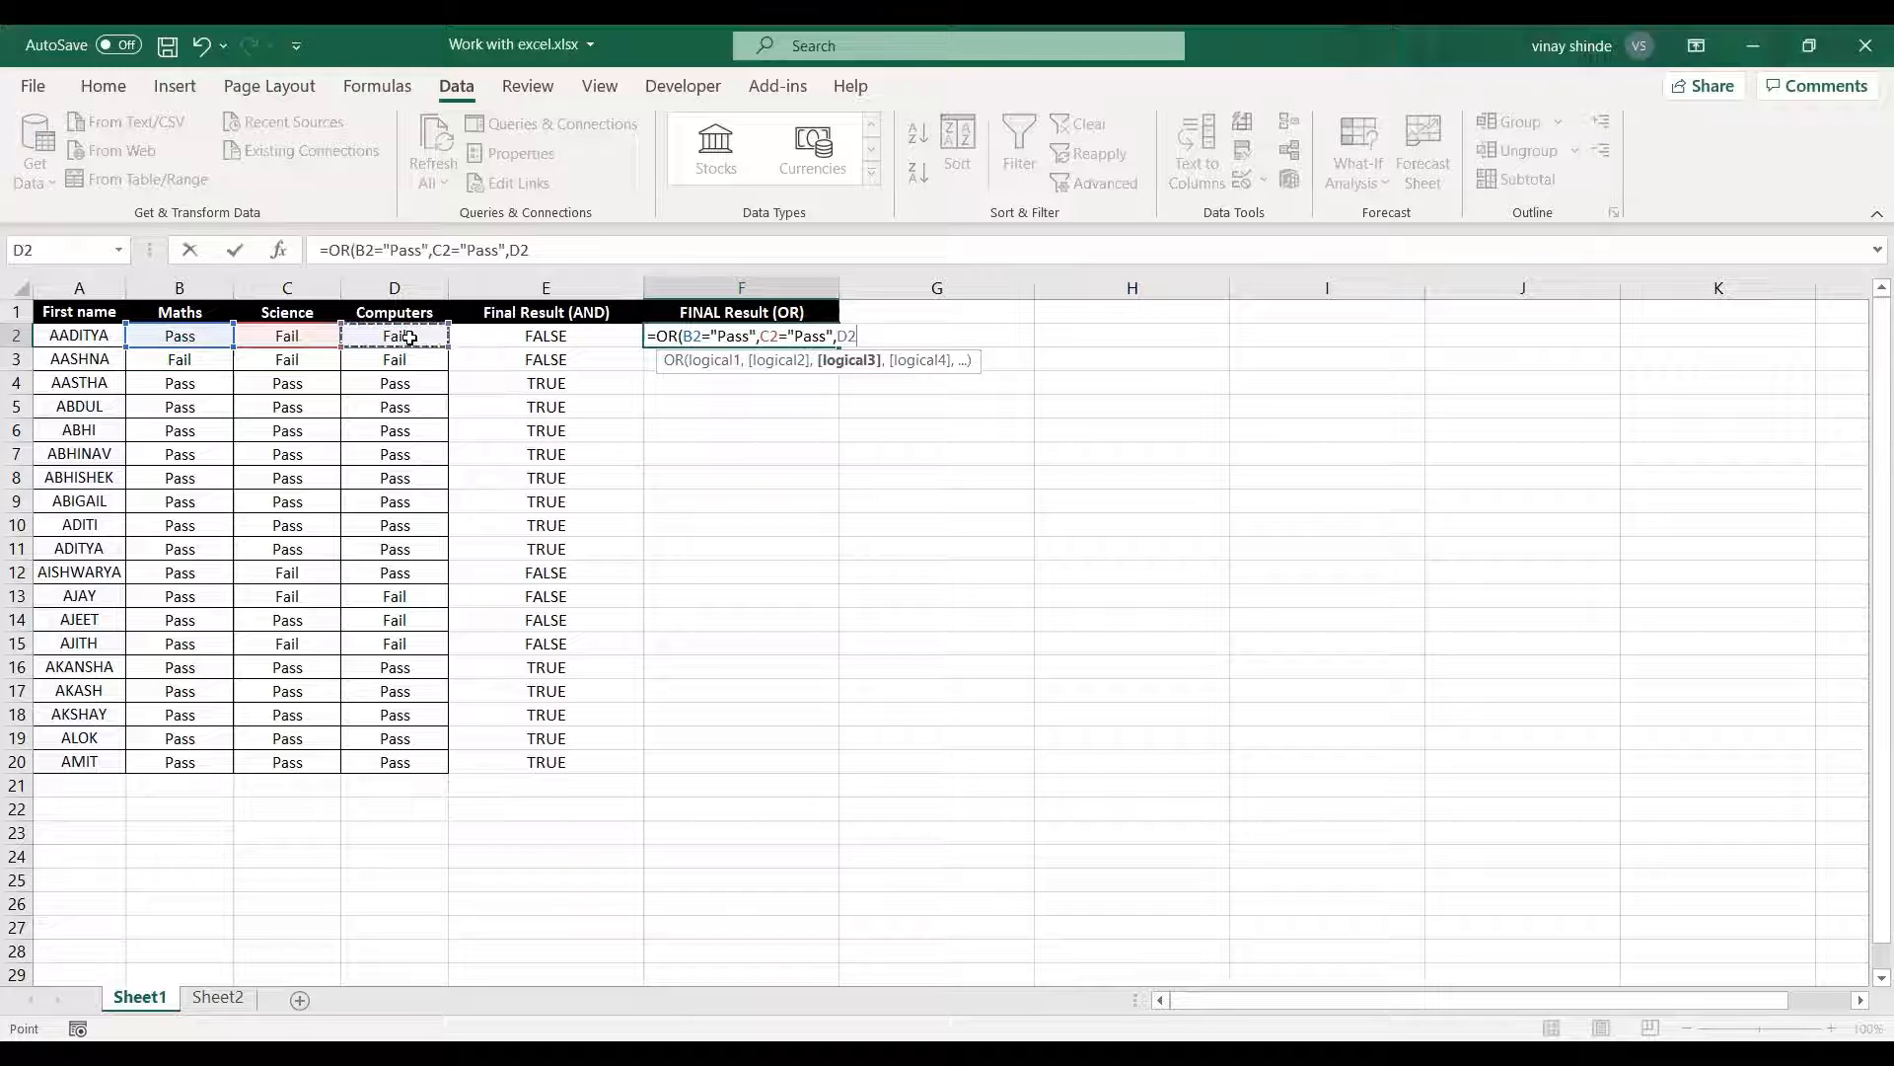
text(="Pass")
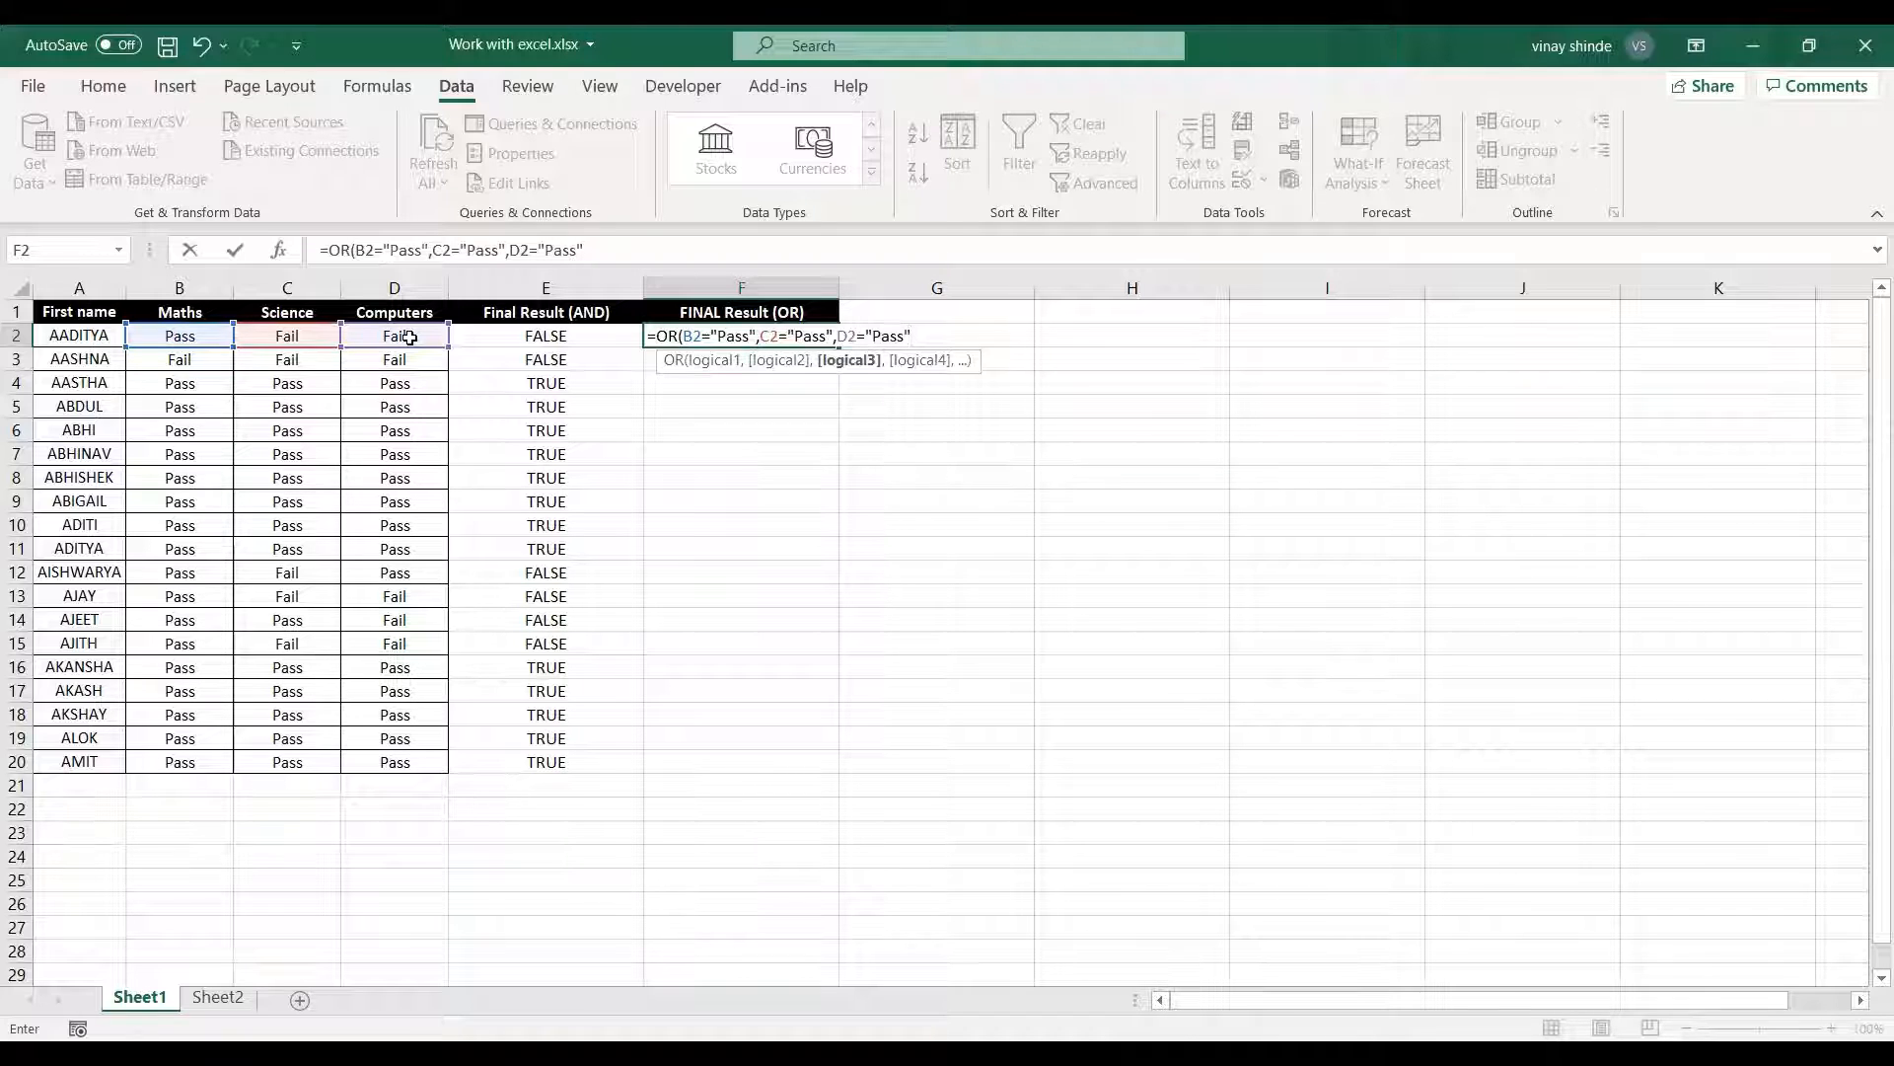
text())
key(ctrl+Return)
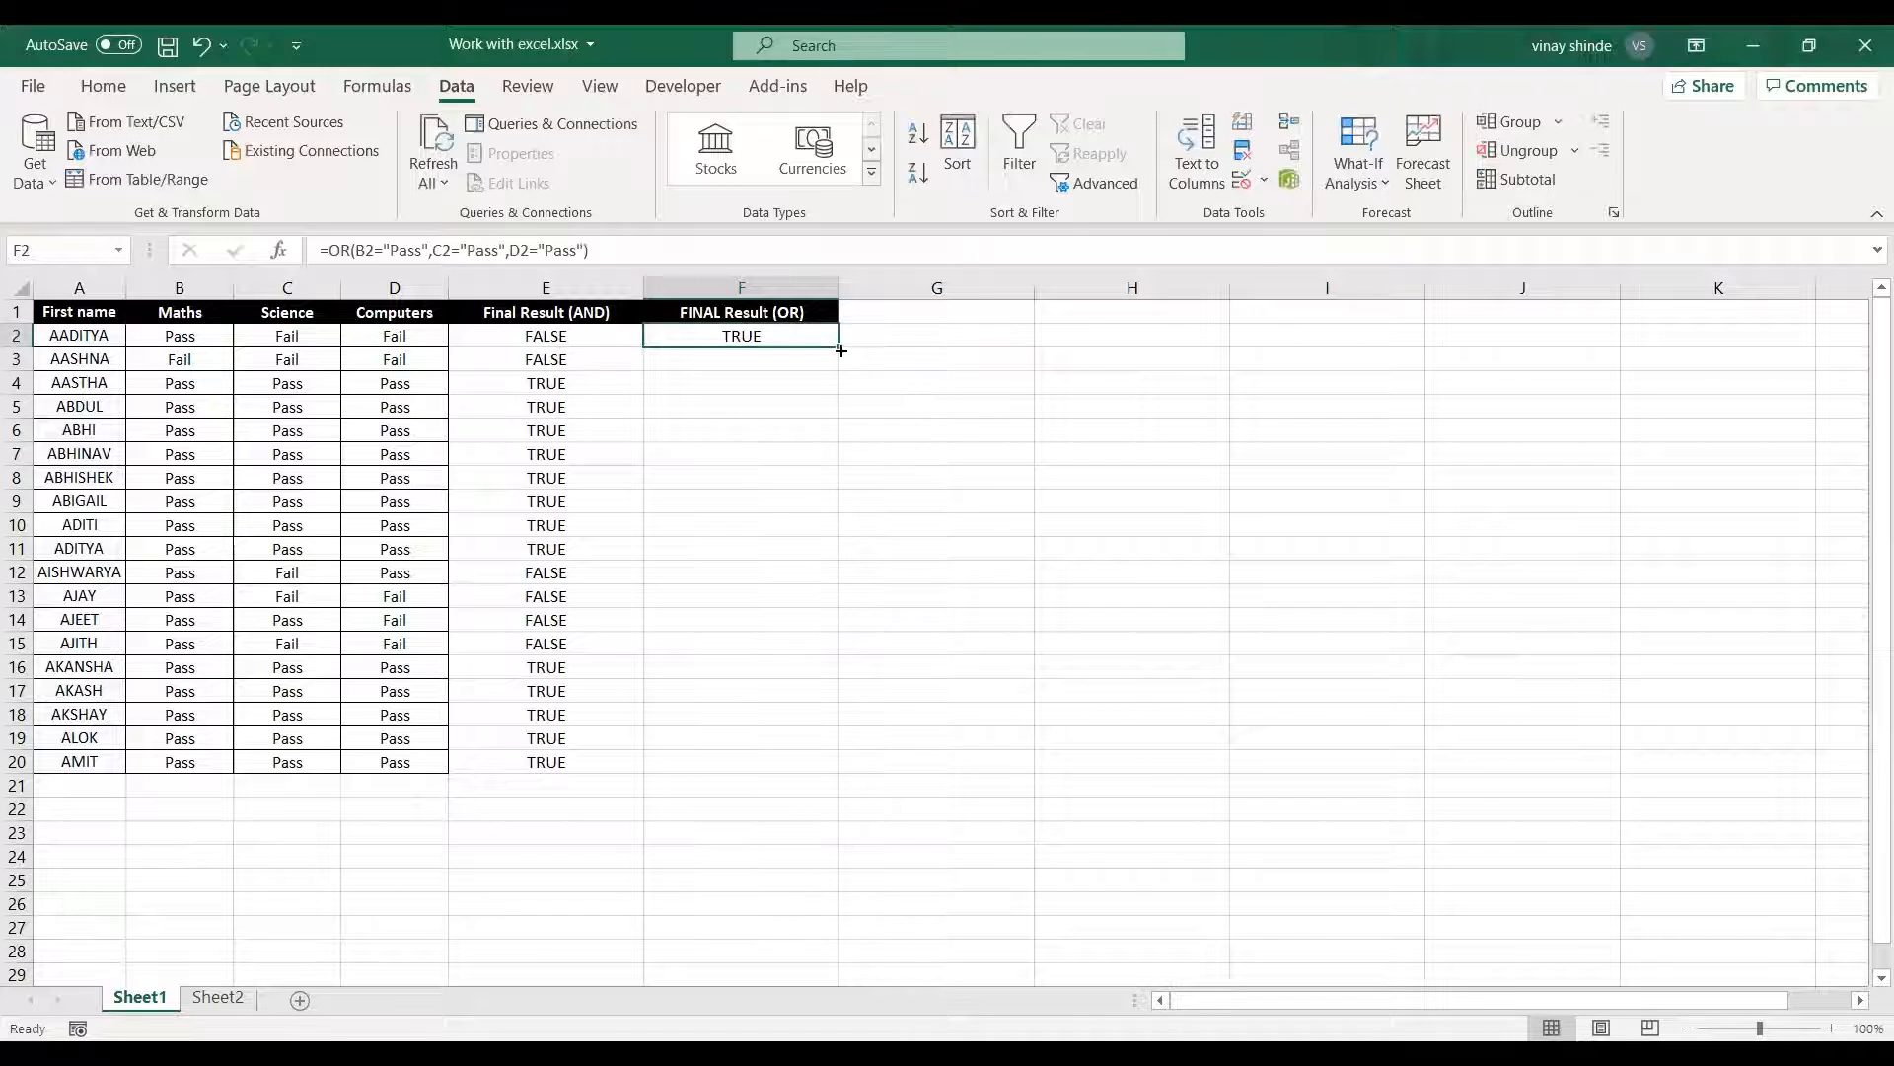
double_click(839, 346)
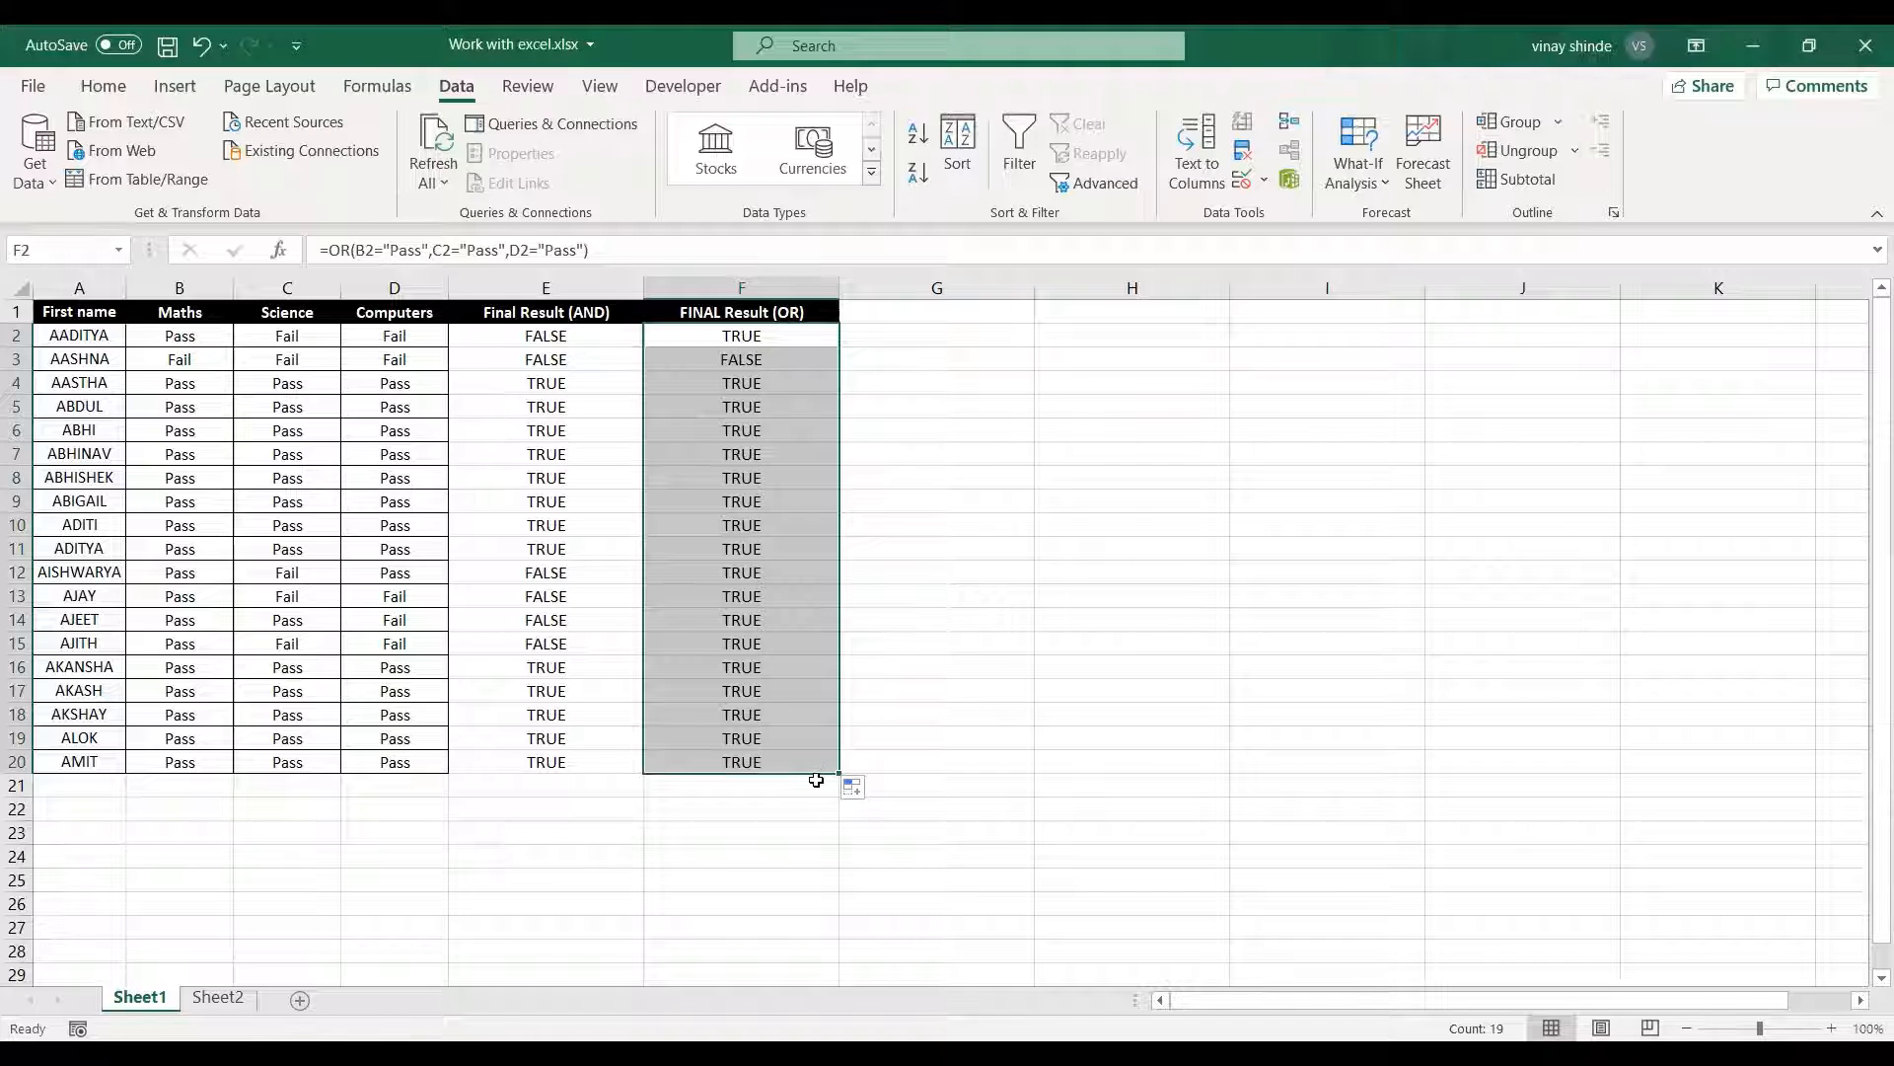
Compare the OR results in F2:F20 with the students' subject results, including row 3's Maths, Science and Computers cells.
click(728, 337)
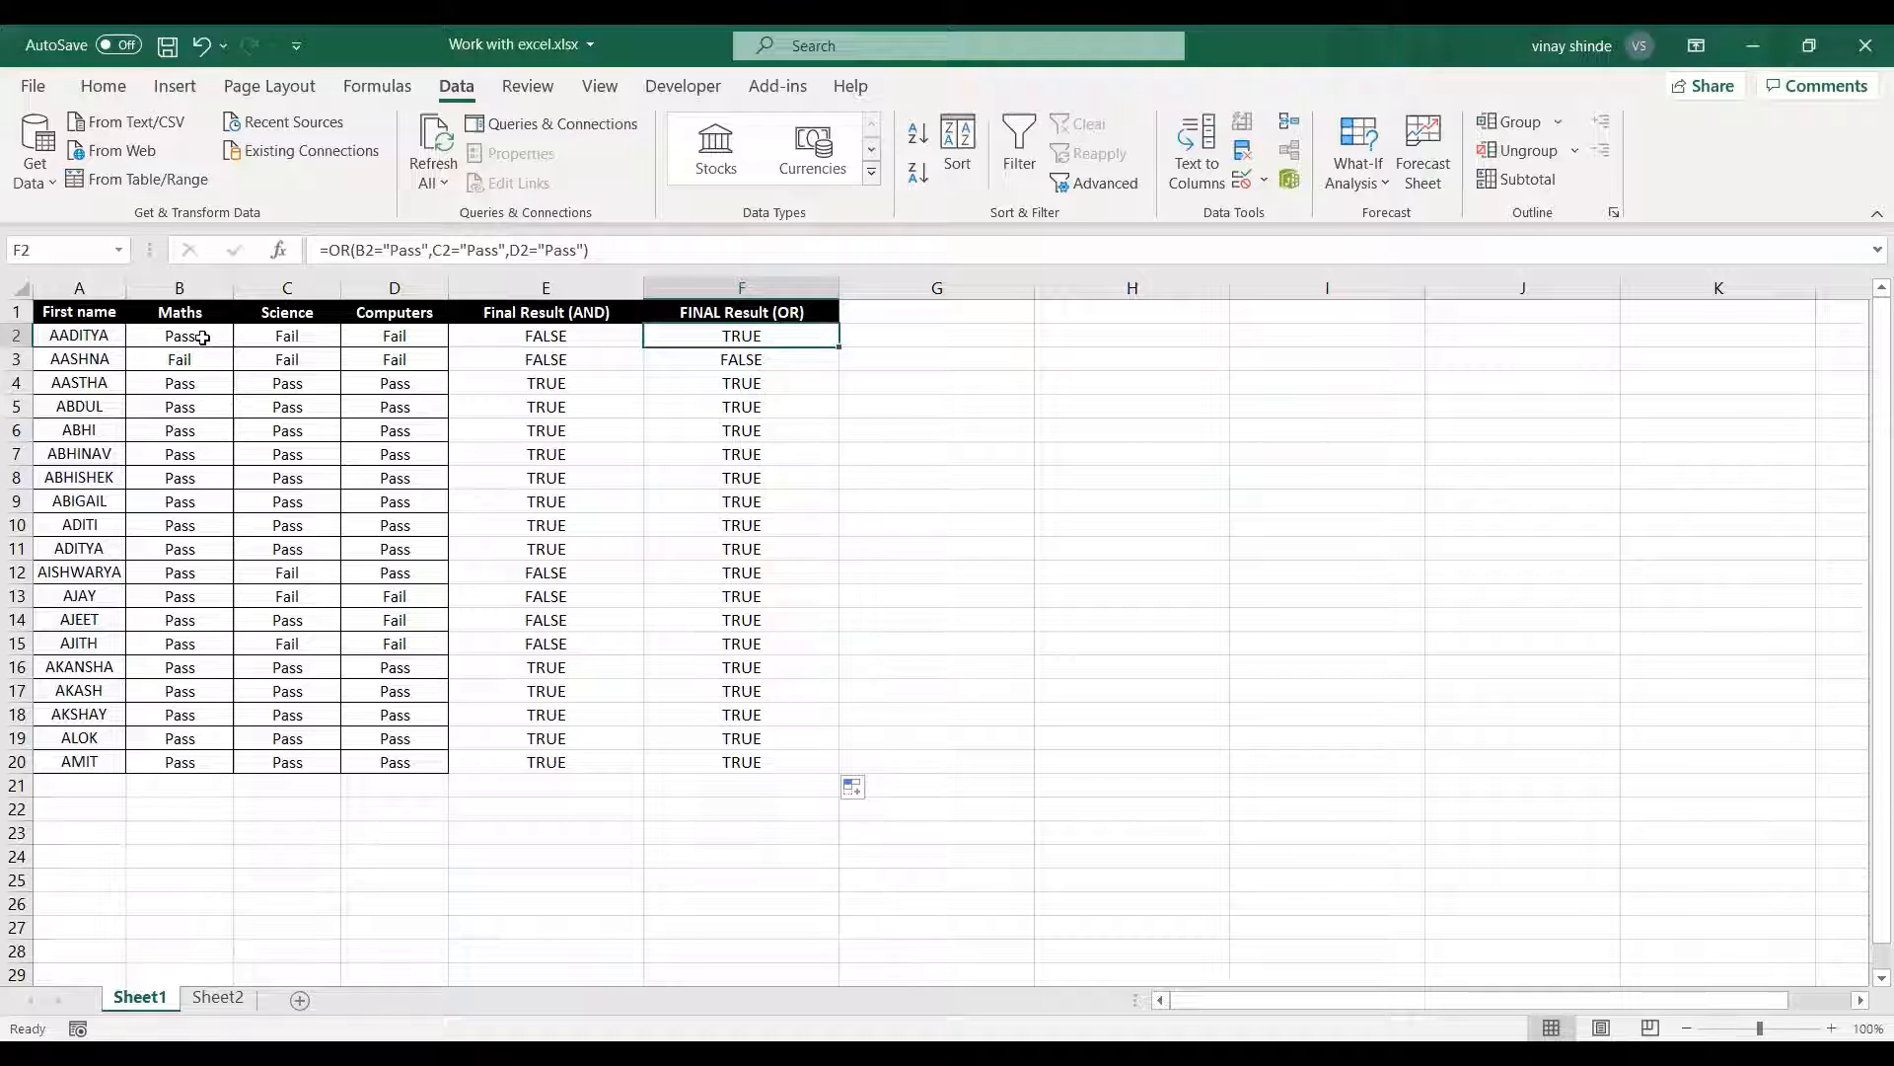
click(741, 359)
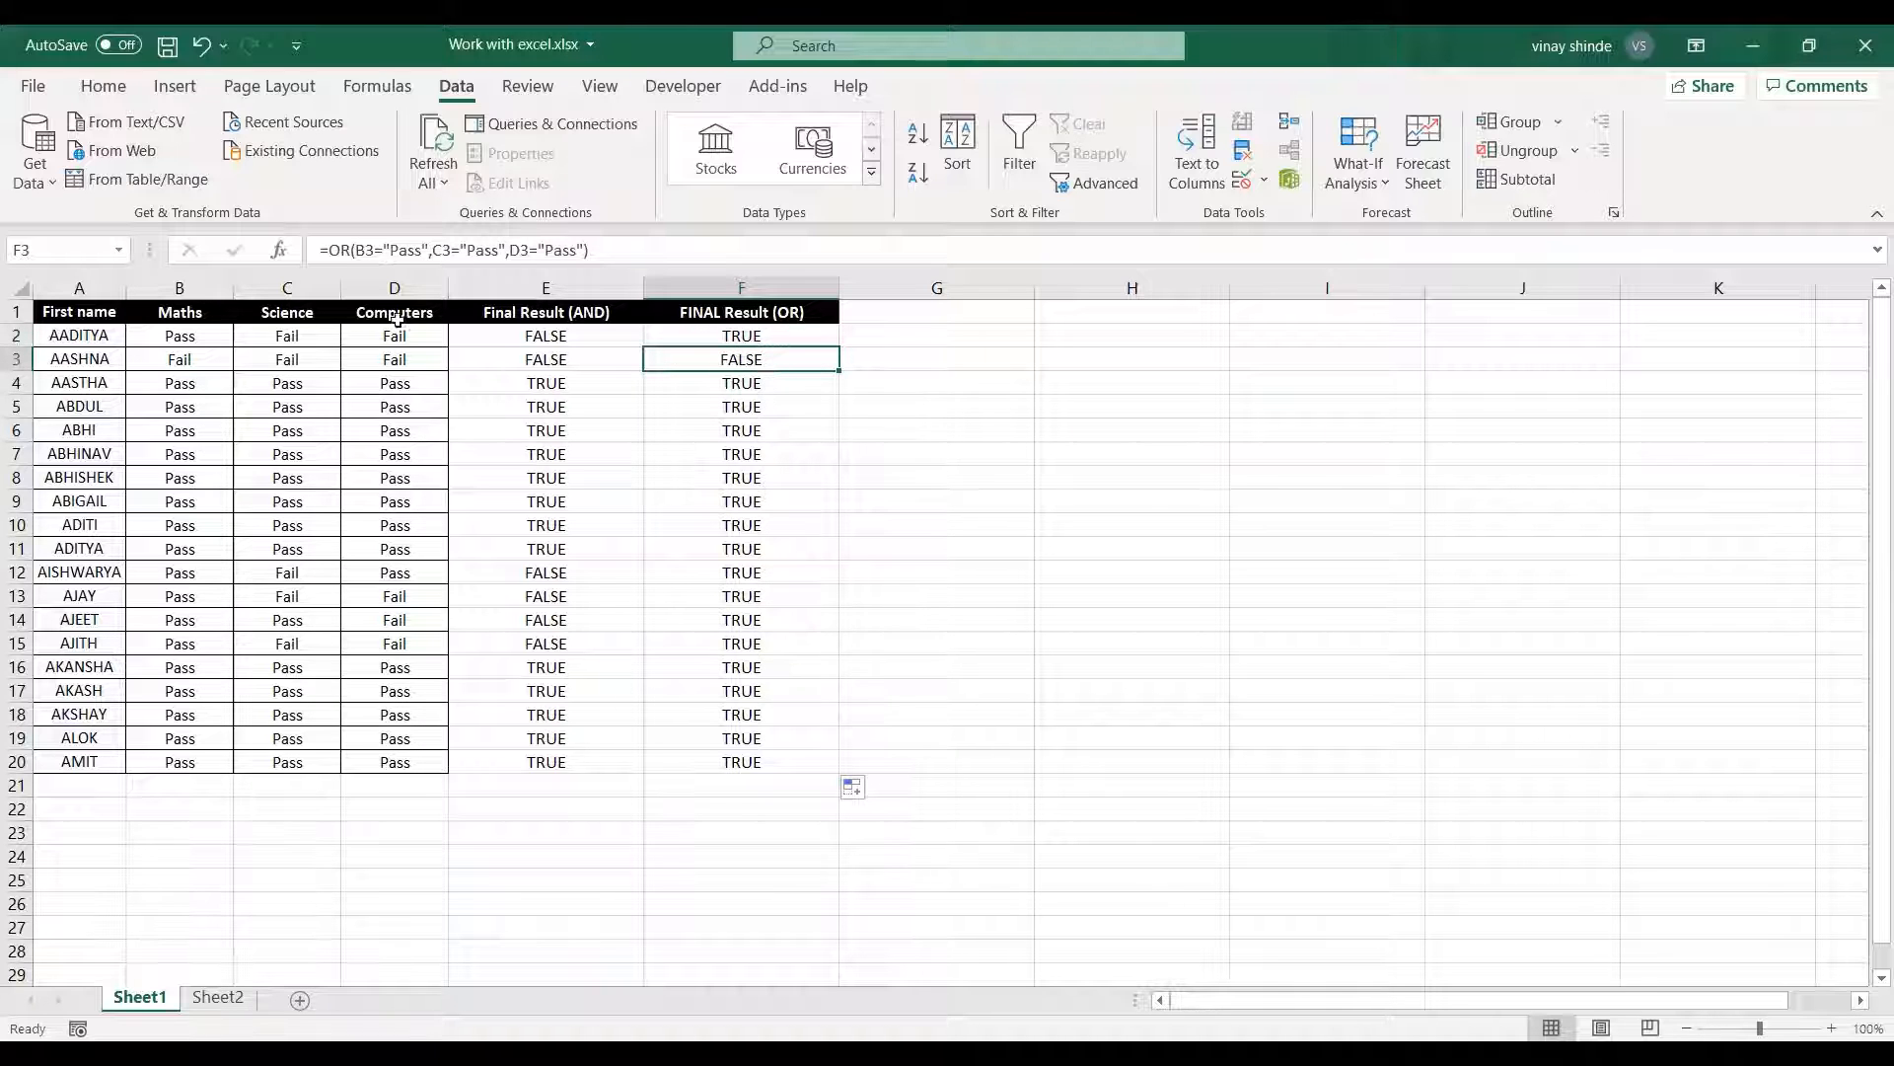
drag(163, 361, 373, 368)
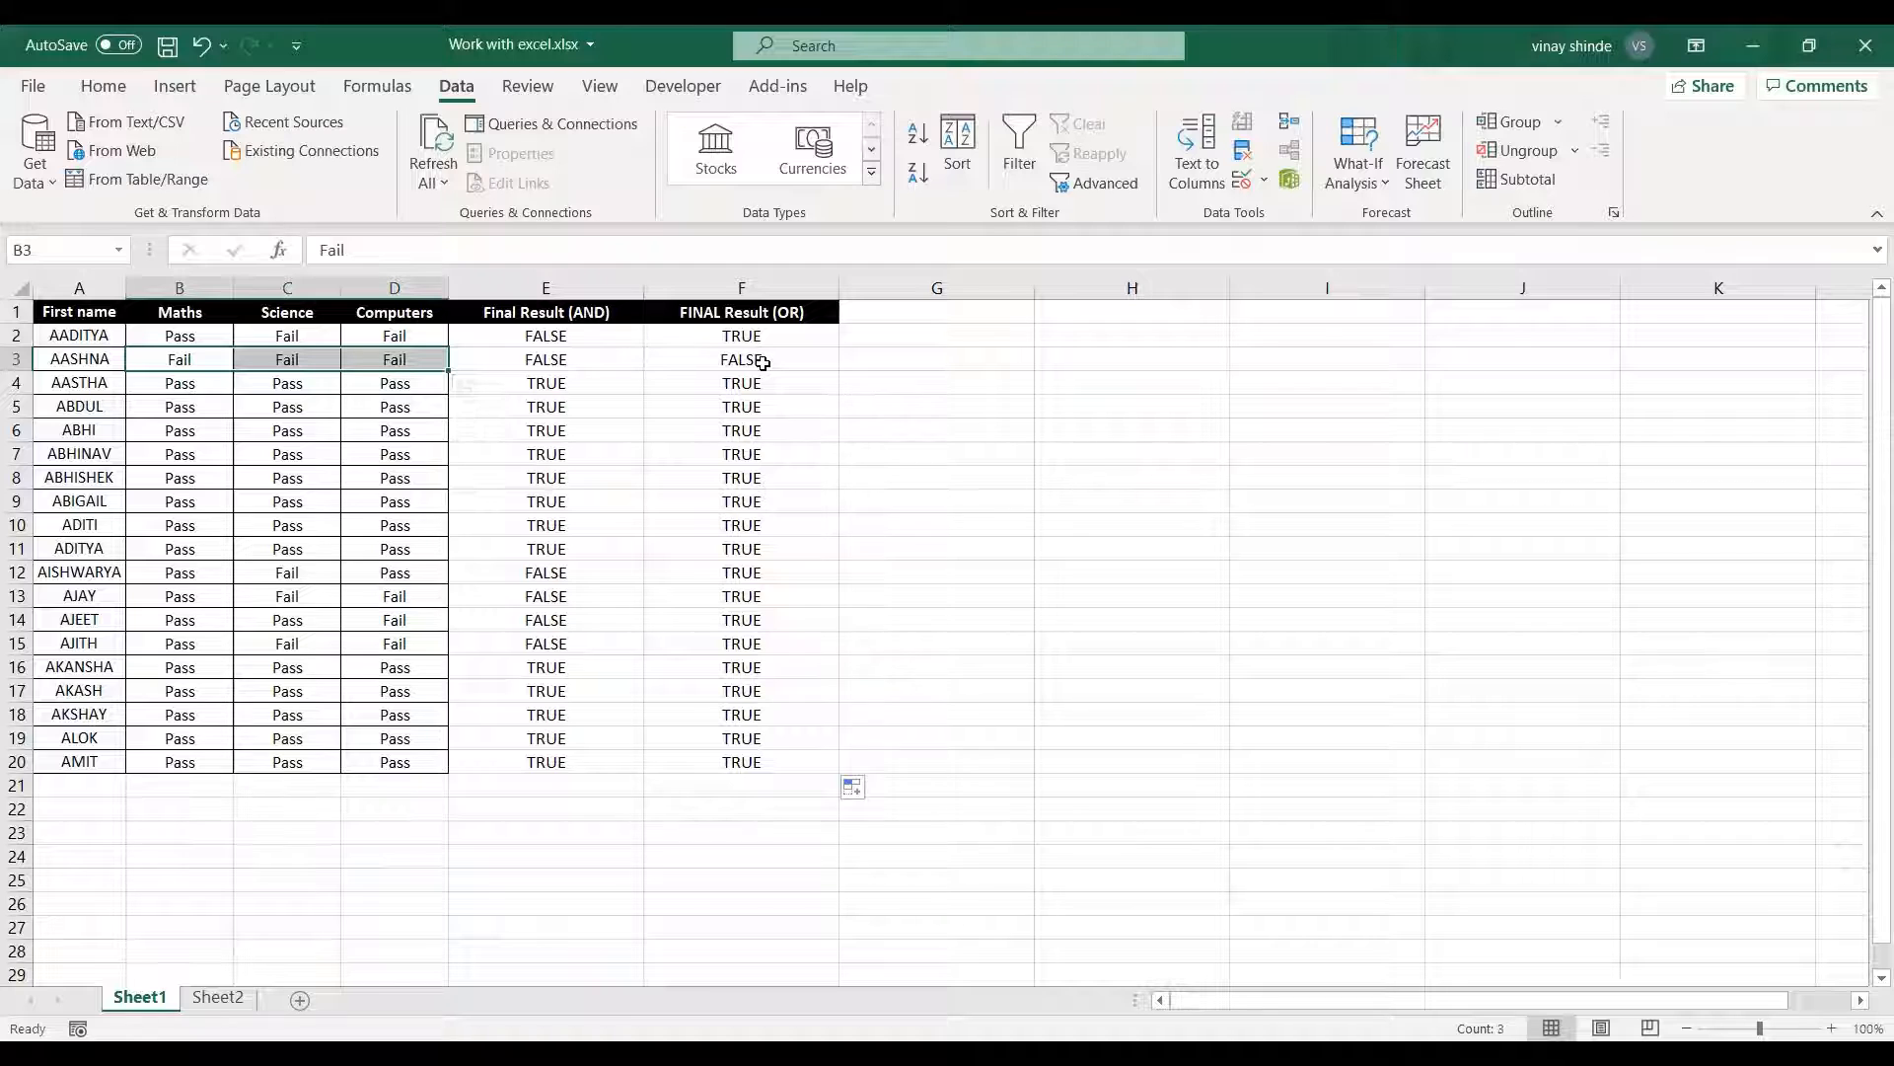
drag(763, 362, 771, 578)
click(770, 578)
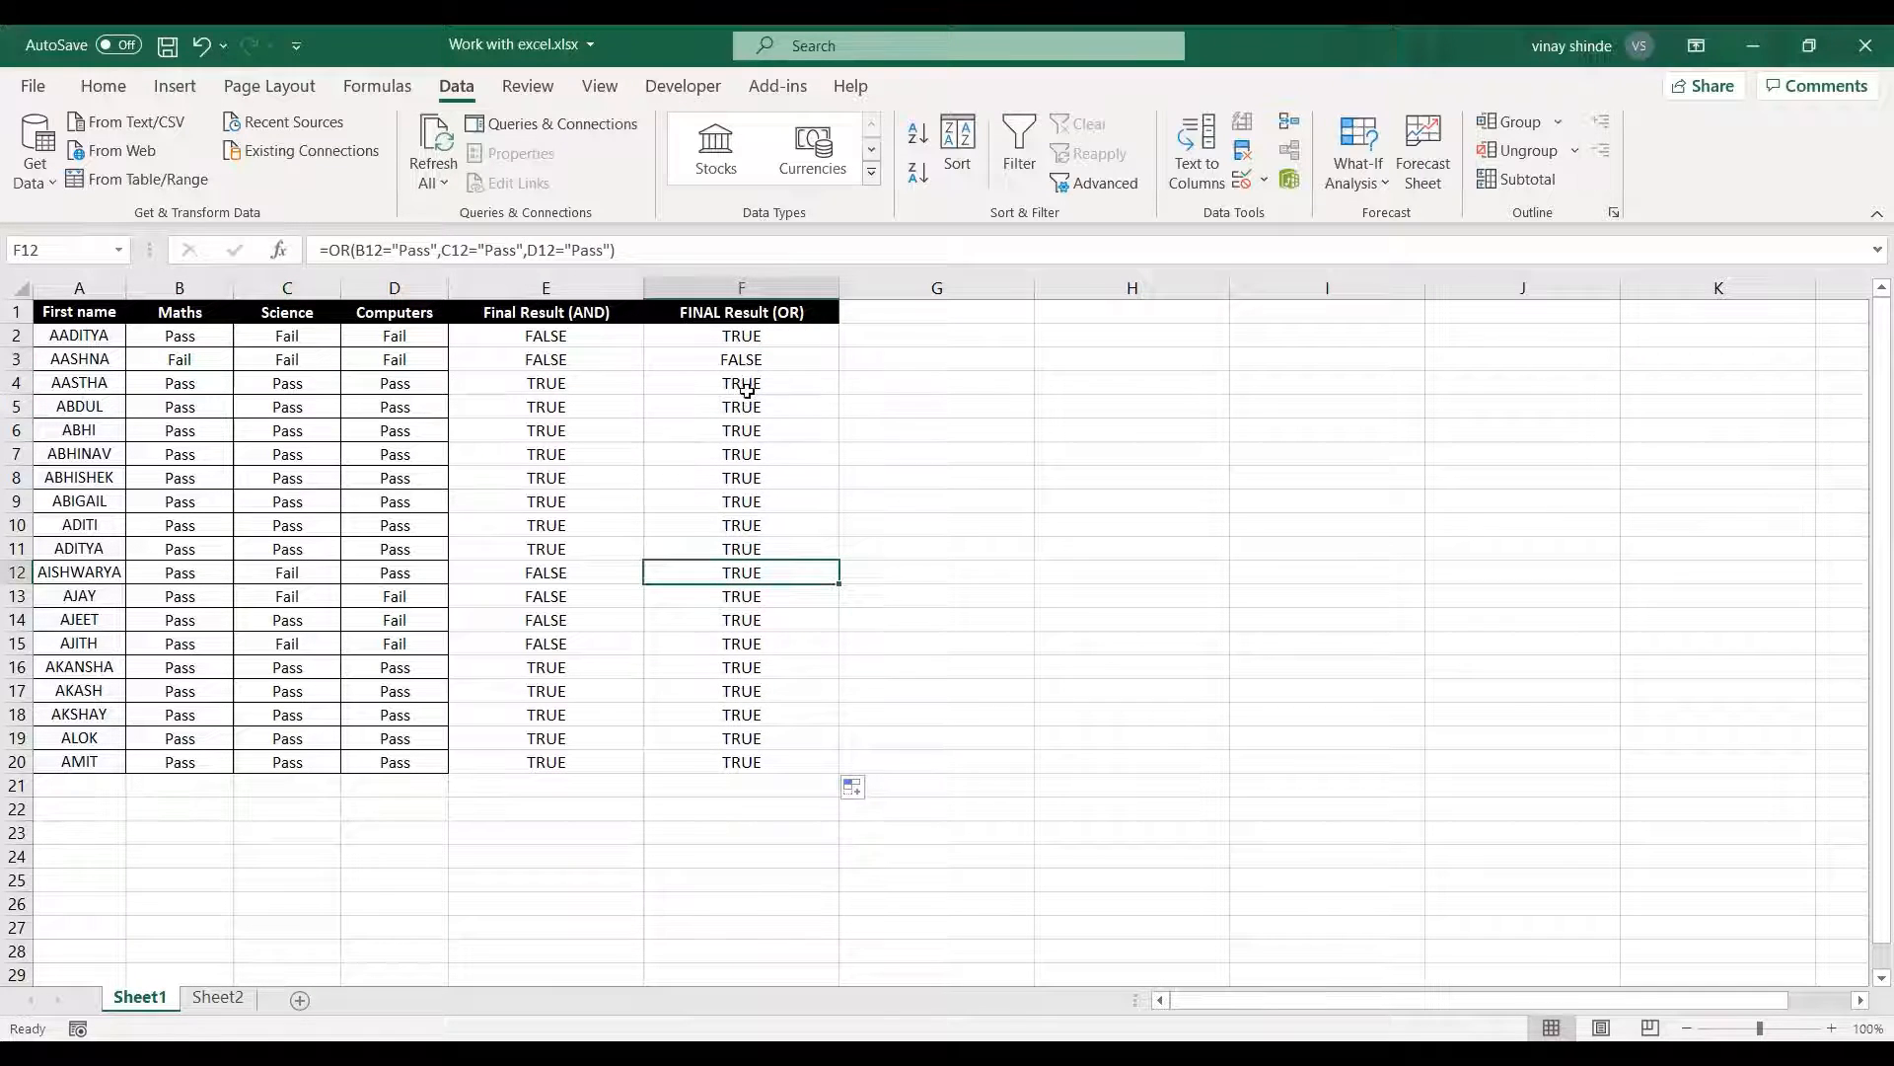
drag(744, 384, 740, 760)
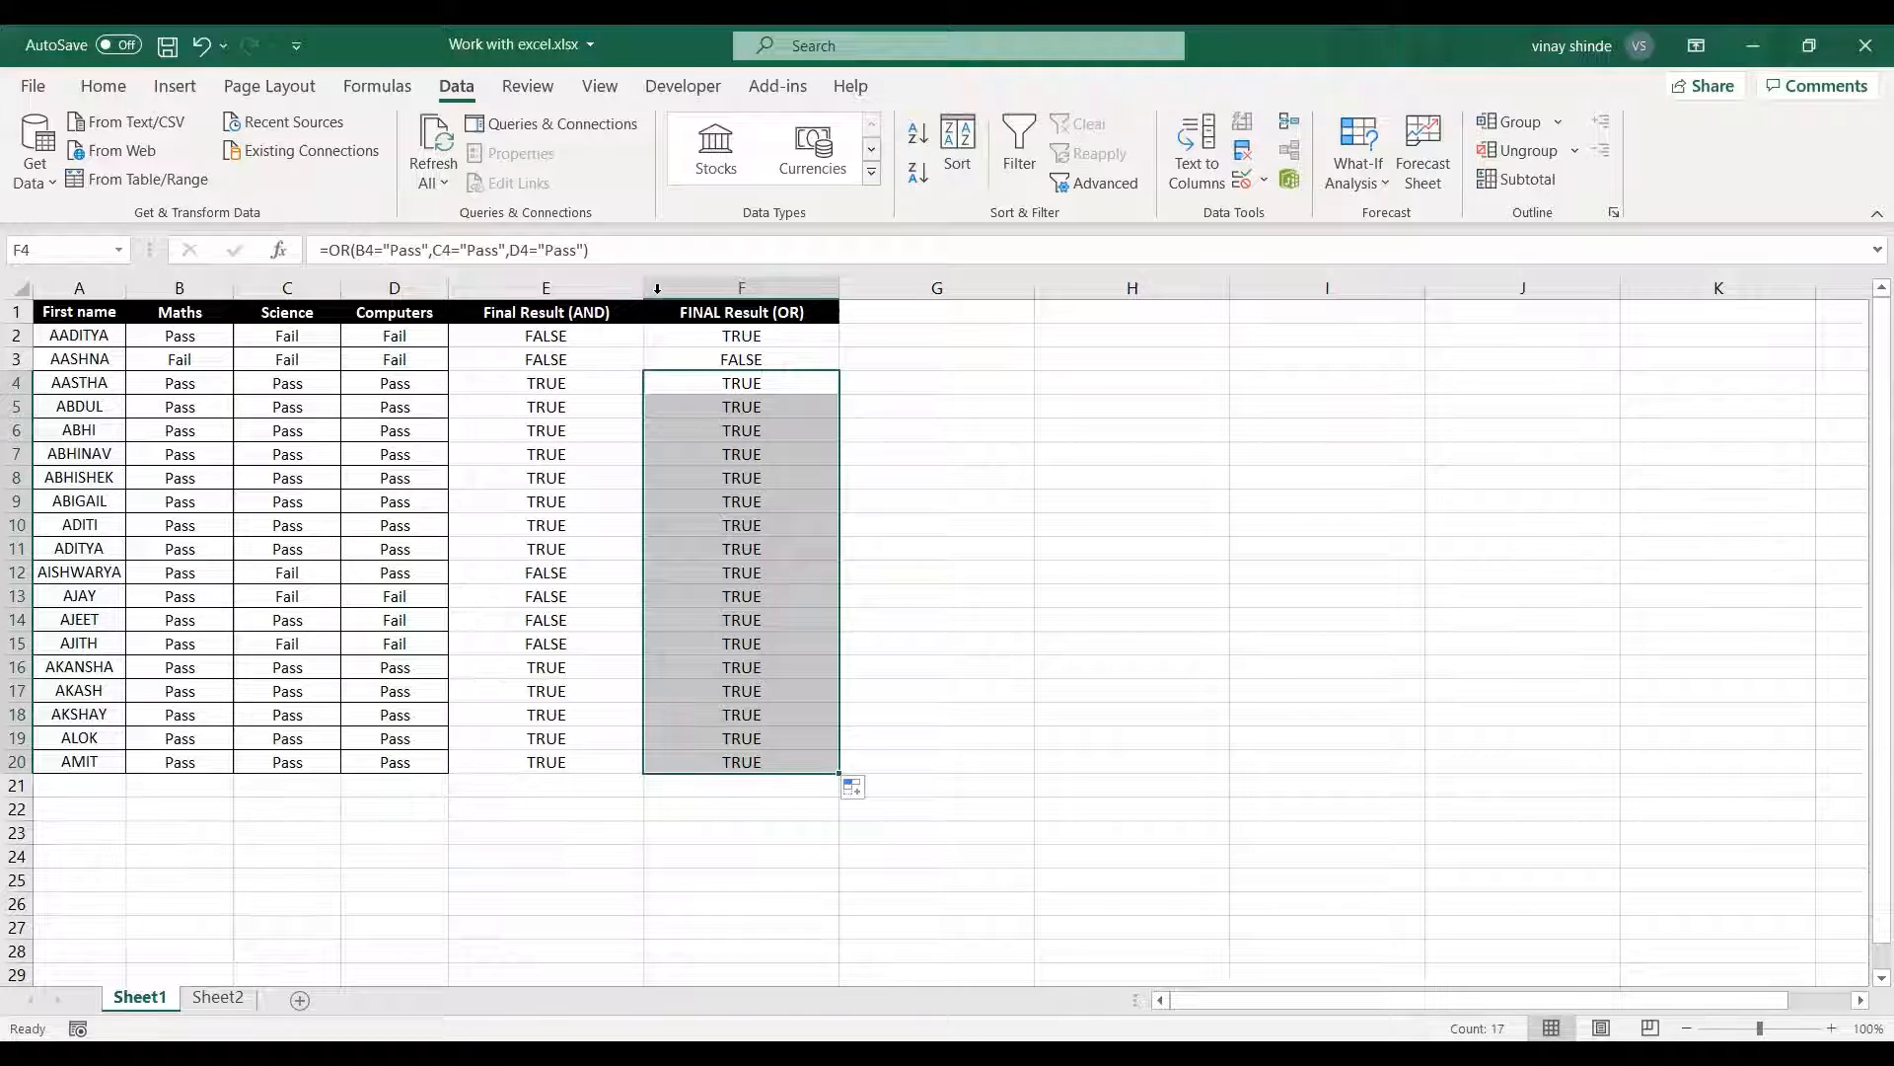
Narrow the Final Result (AND) and FINAL Result (OR) columns to fit their headers.
drag(642, 287, 583, 287)
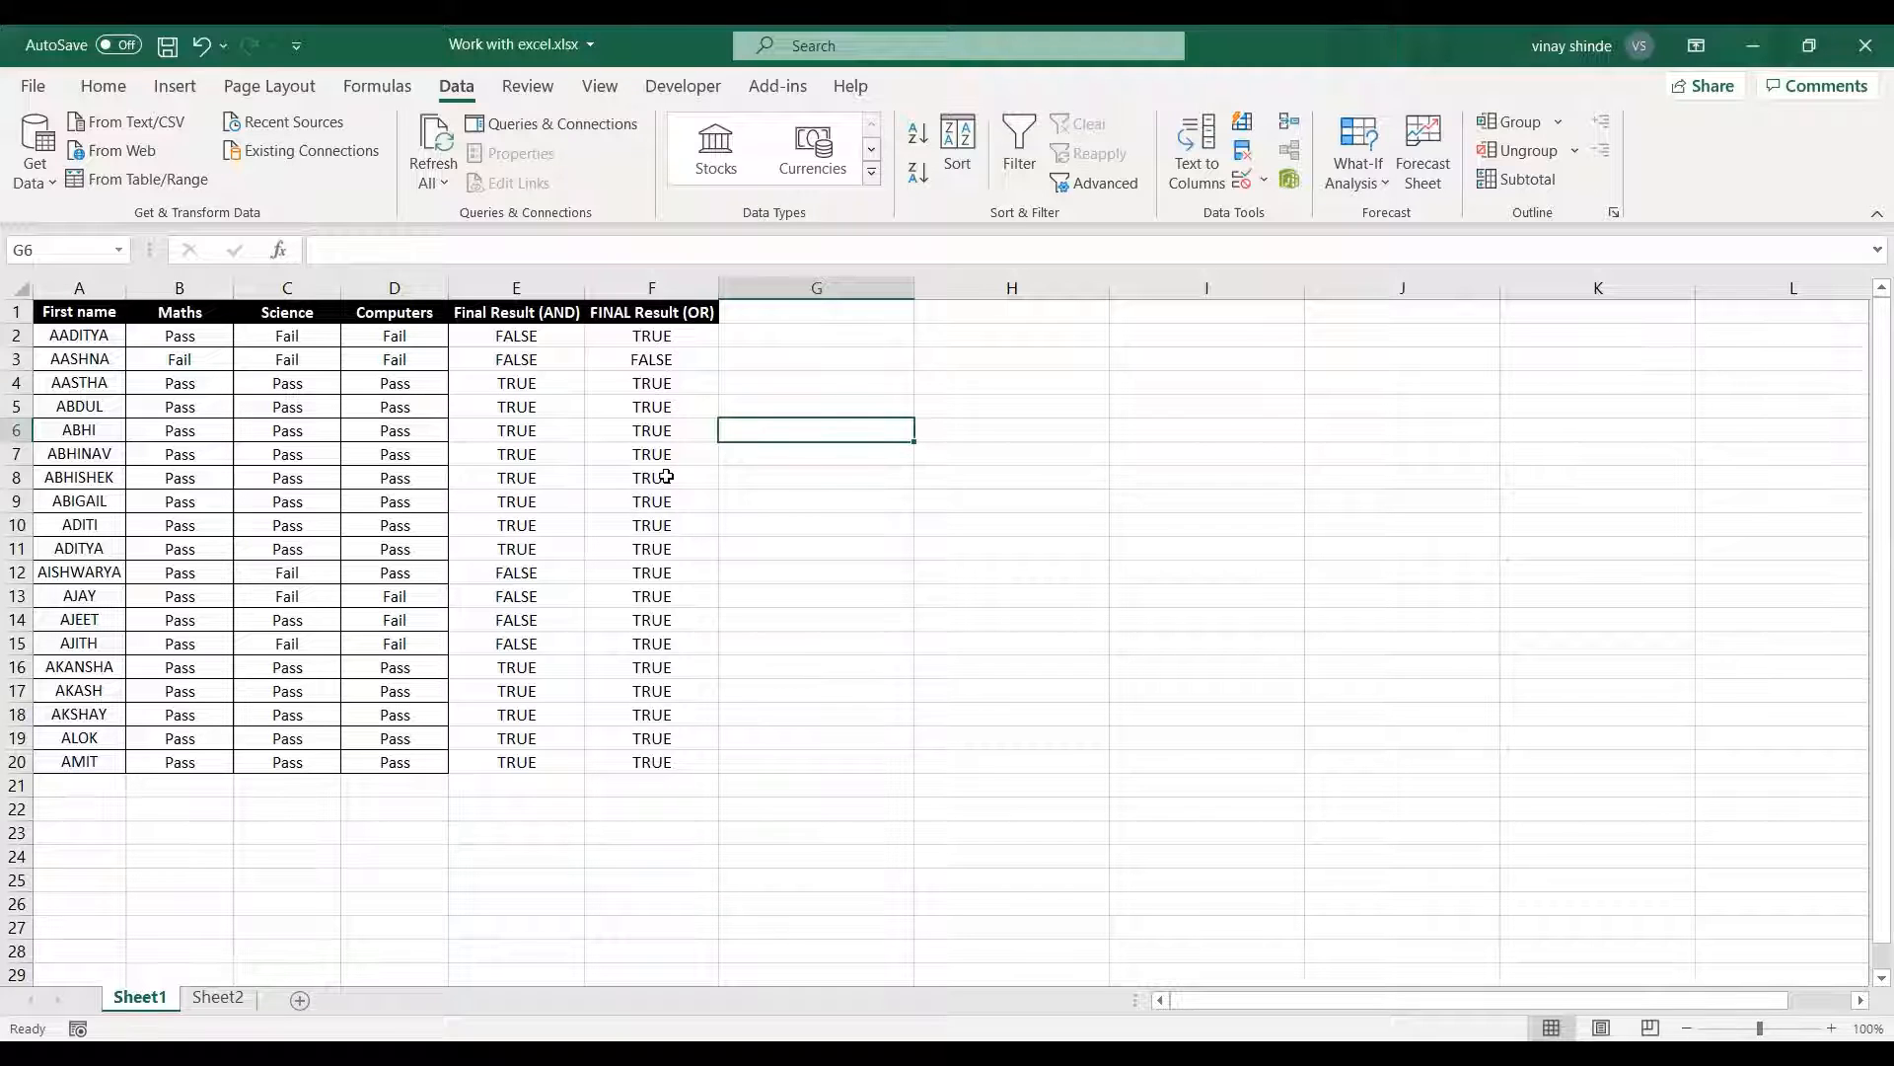
click(655, 671)
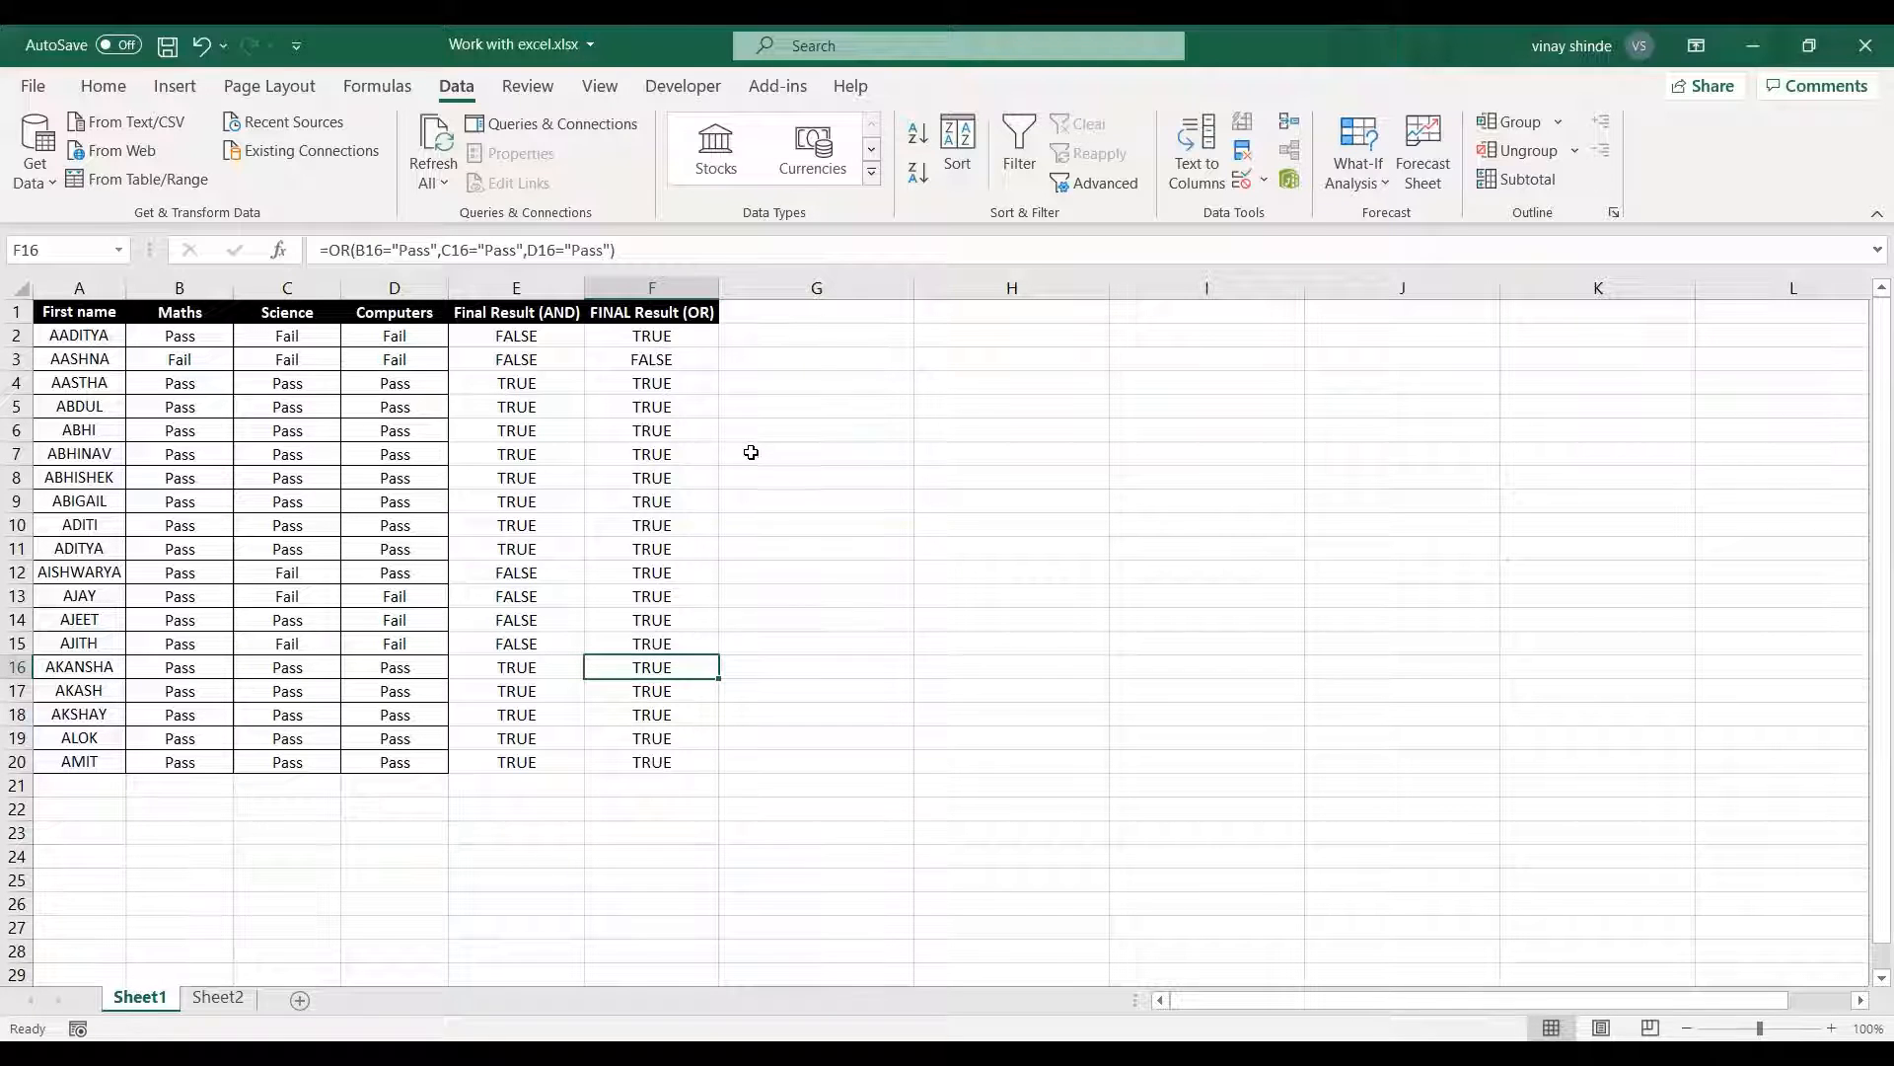
click(795, 314)
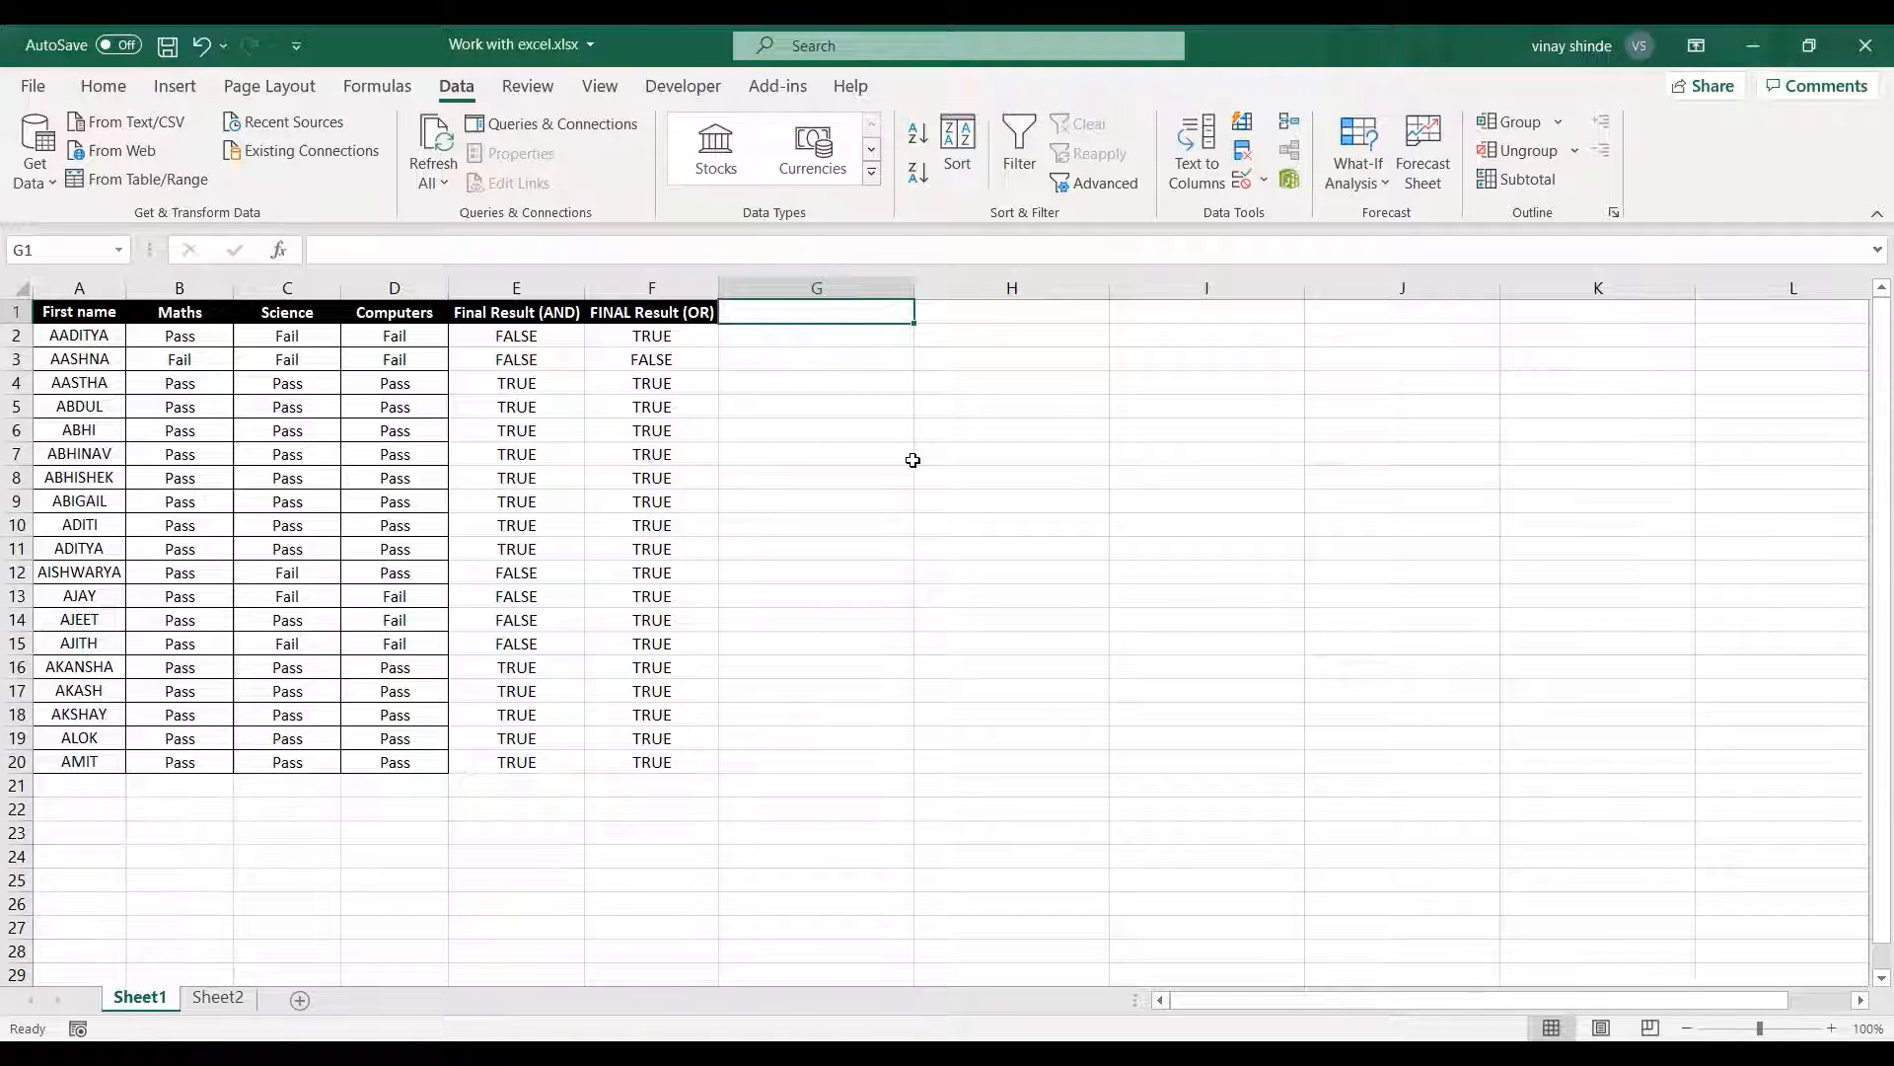
Delete both final result columns, E and F, leaving only the names and the three subject columns.
click(549, 283)
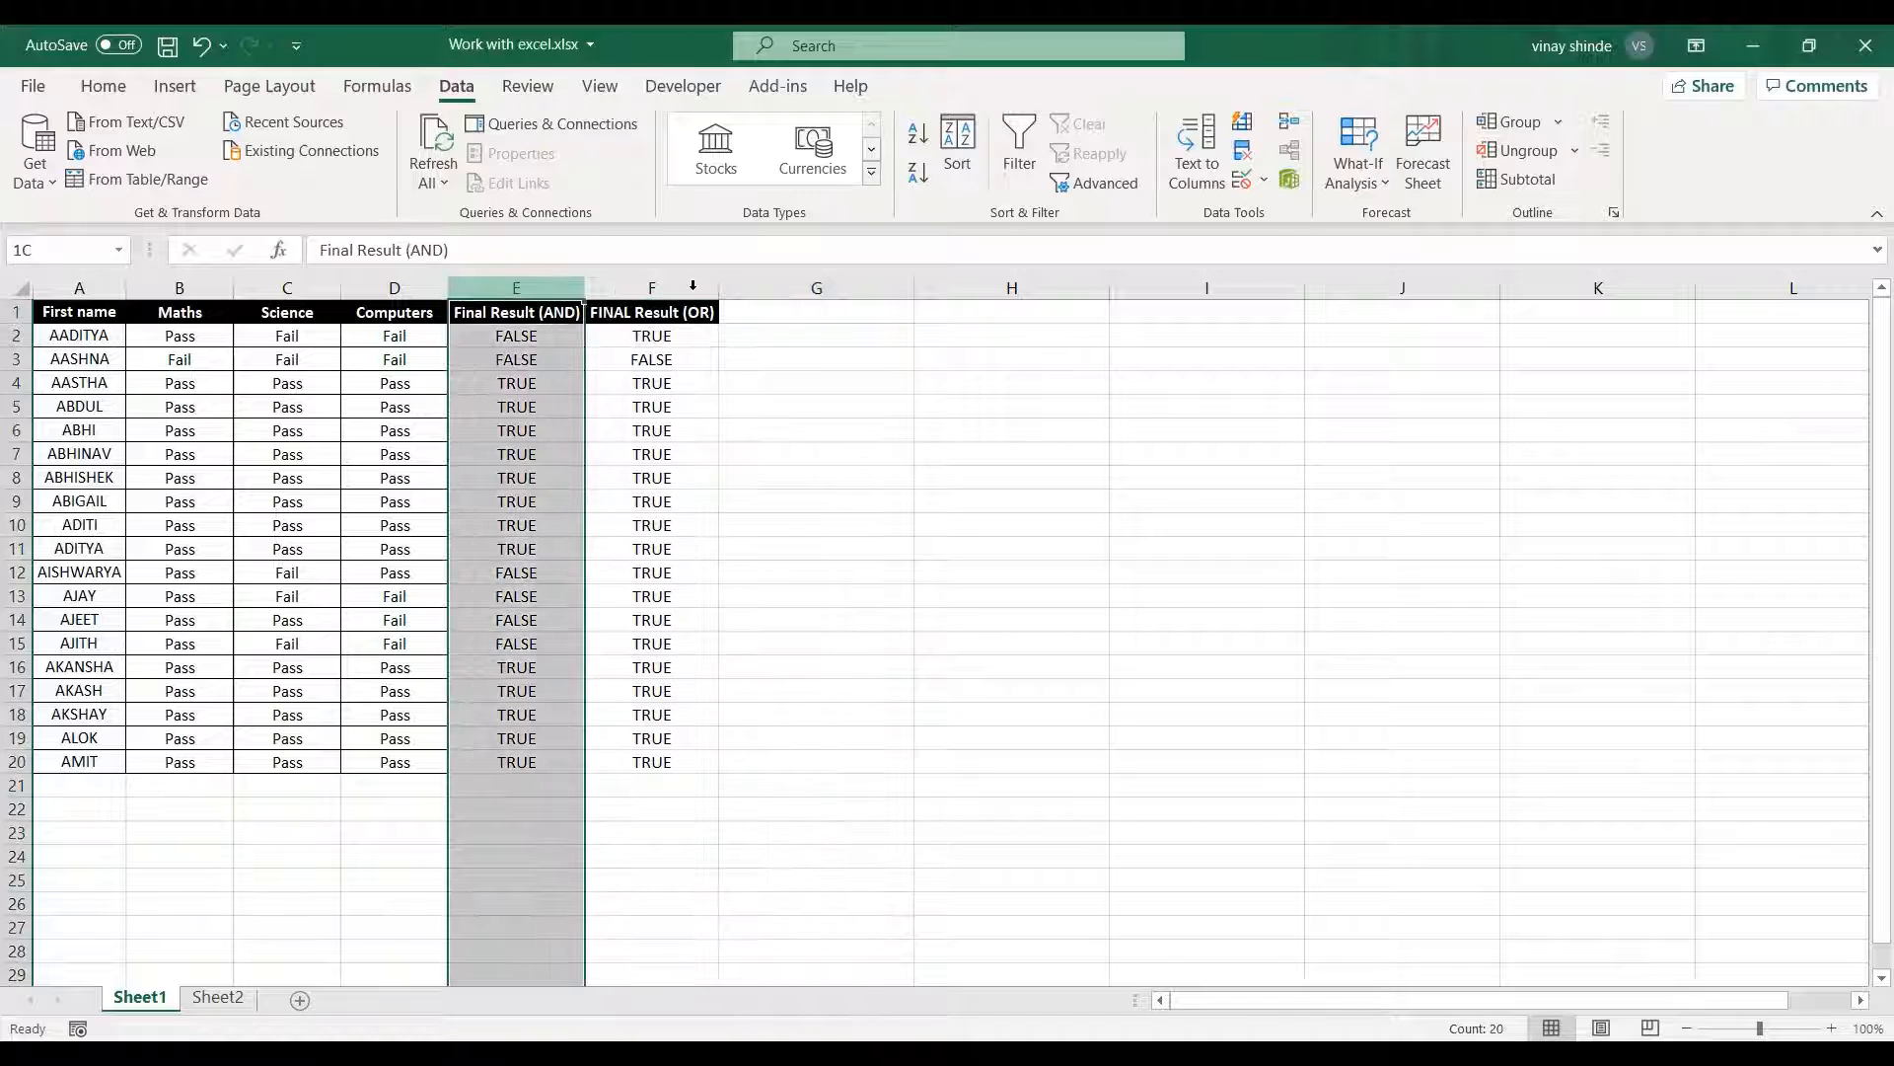
shift+click(615, 289)
key(ctrl+minus)
click(577, 451)
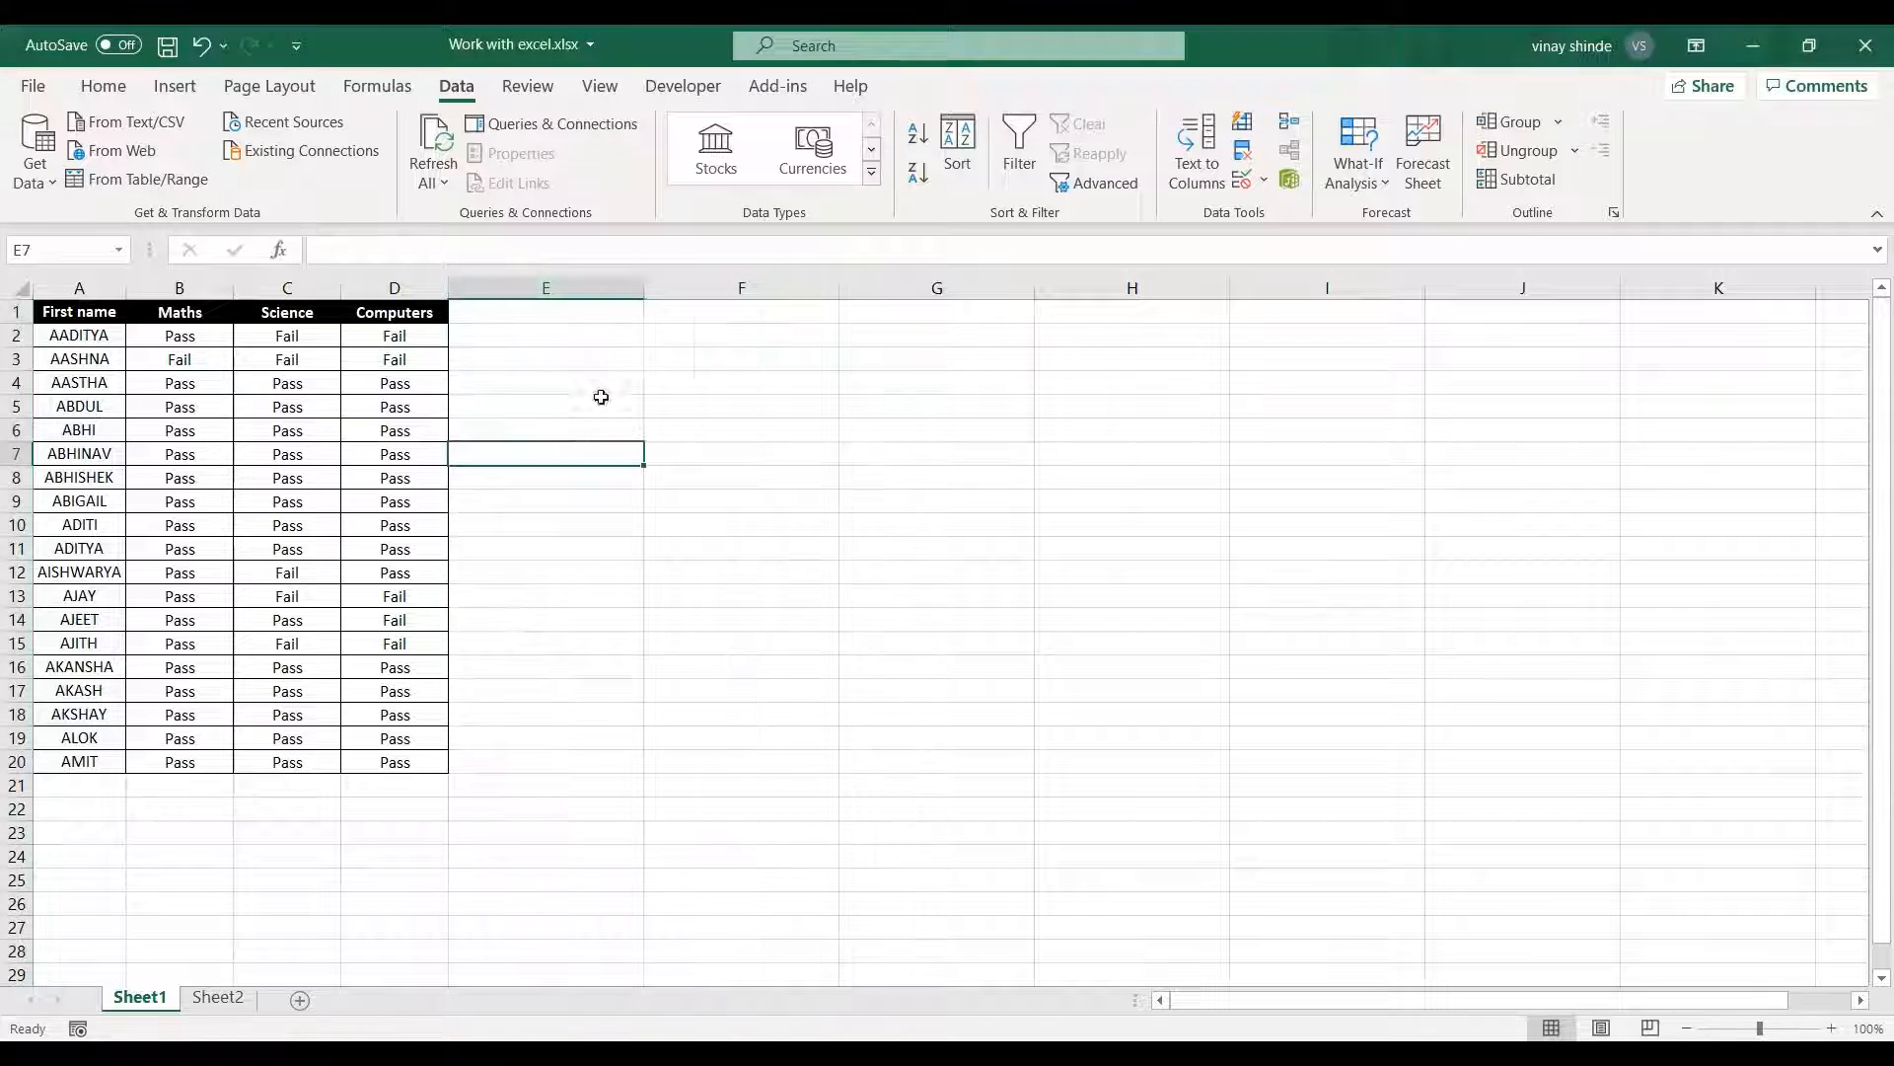
click(547, 333)
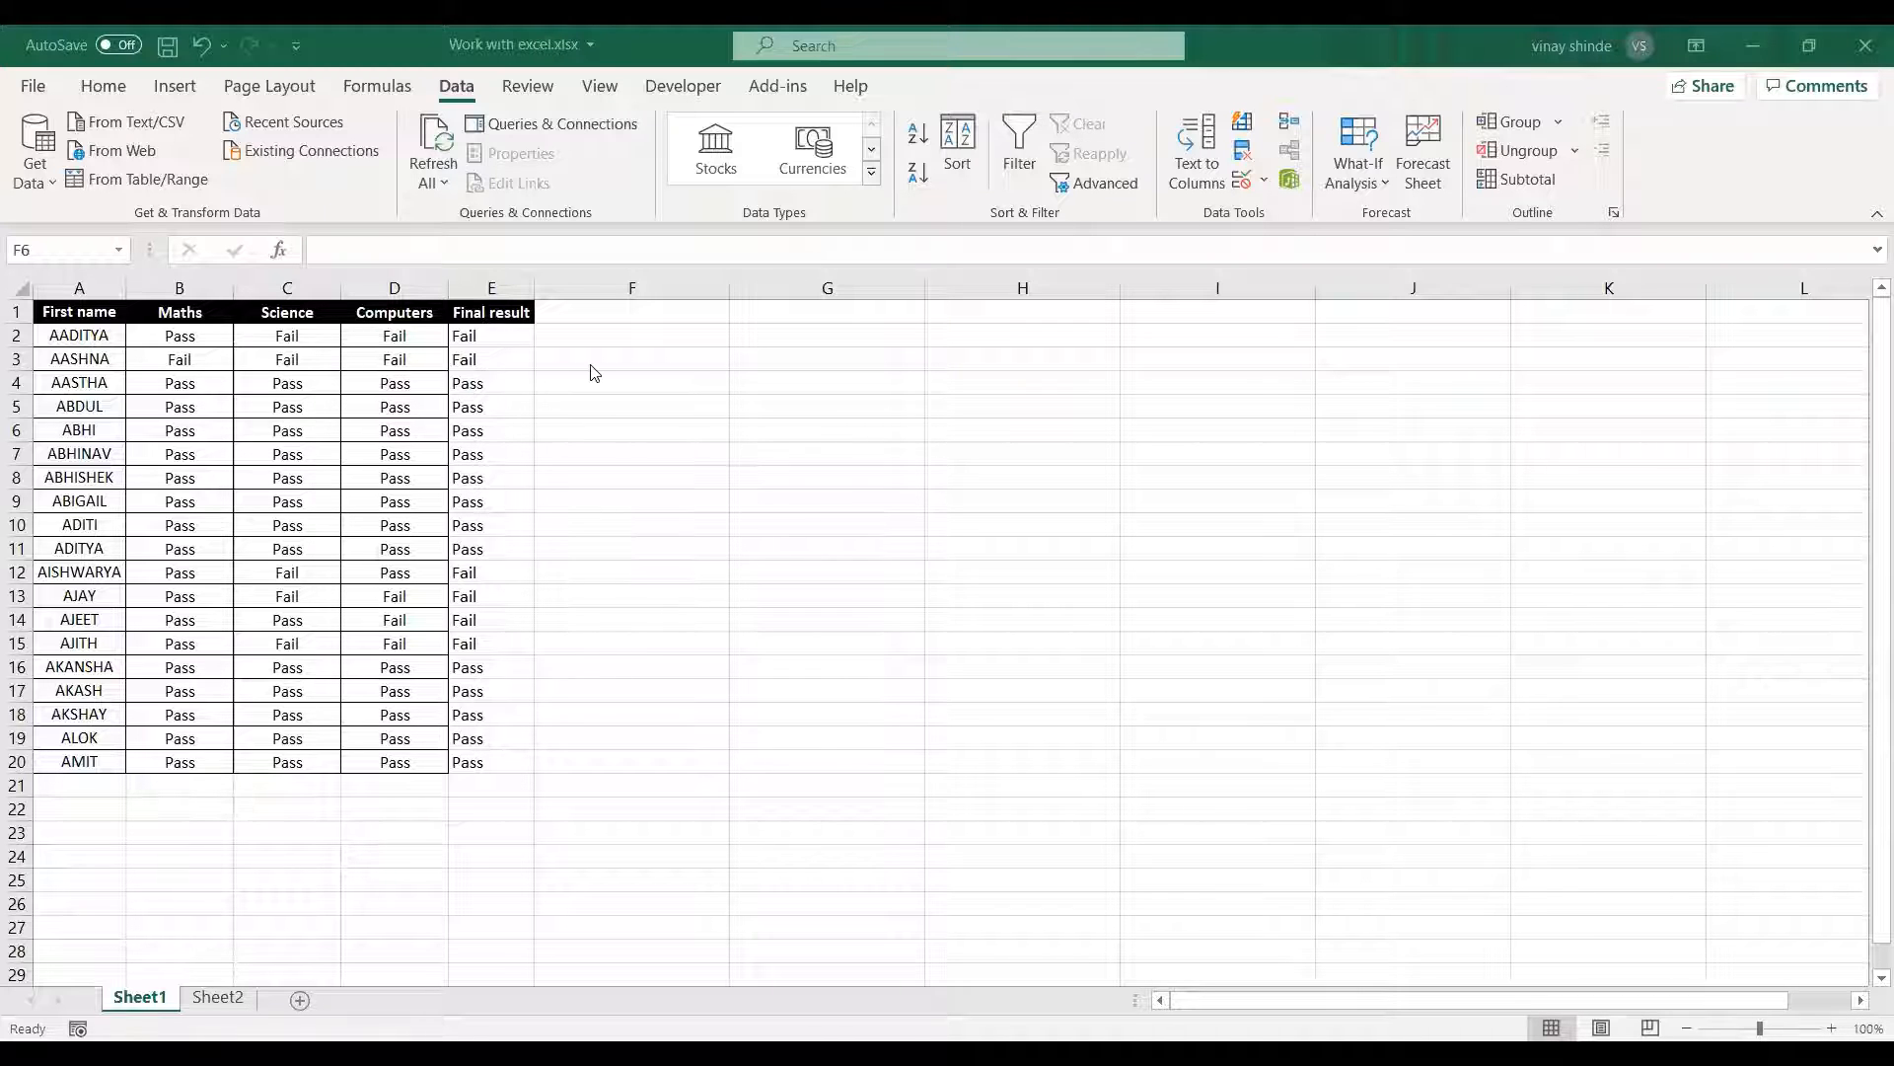
Start an IF formula in F2 with a nested AND function as its logical test.
click(552, 363)
click(626, 333)
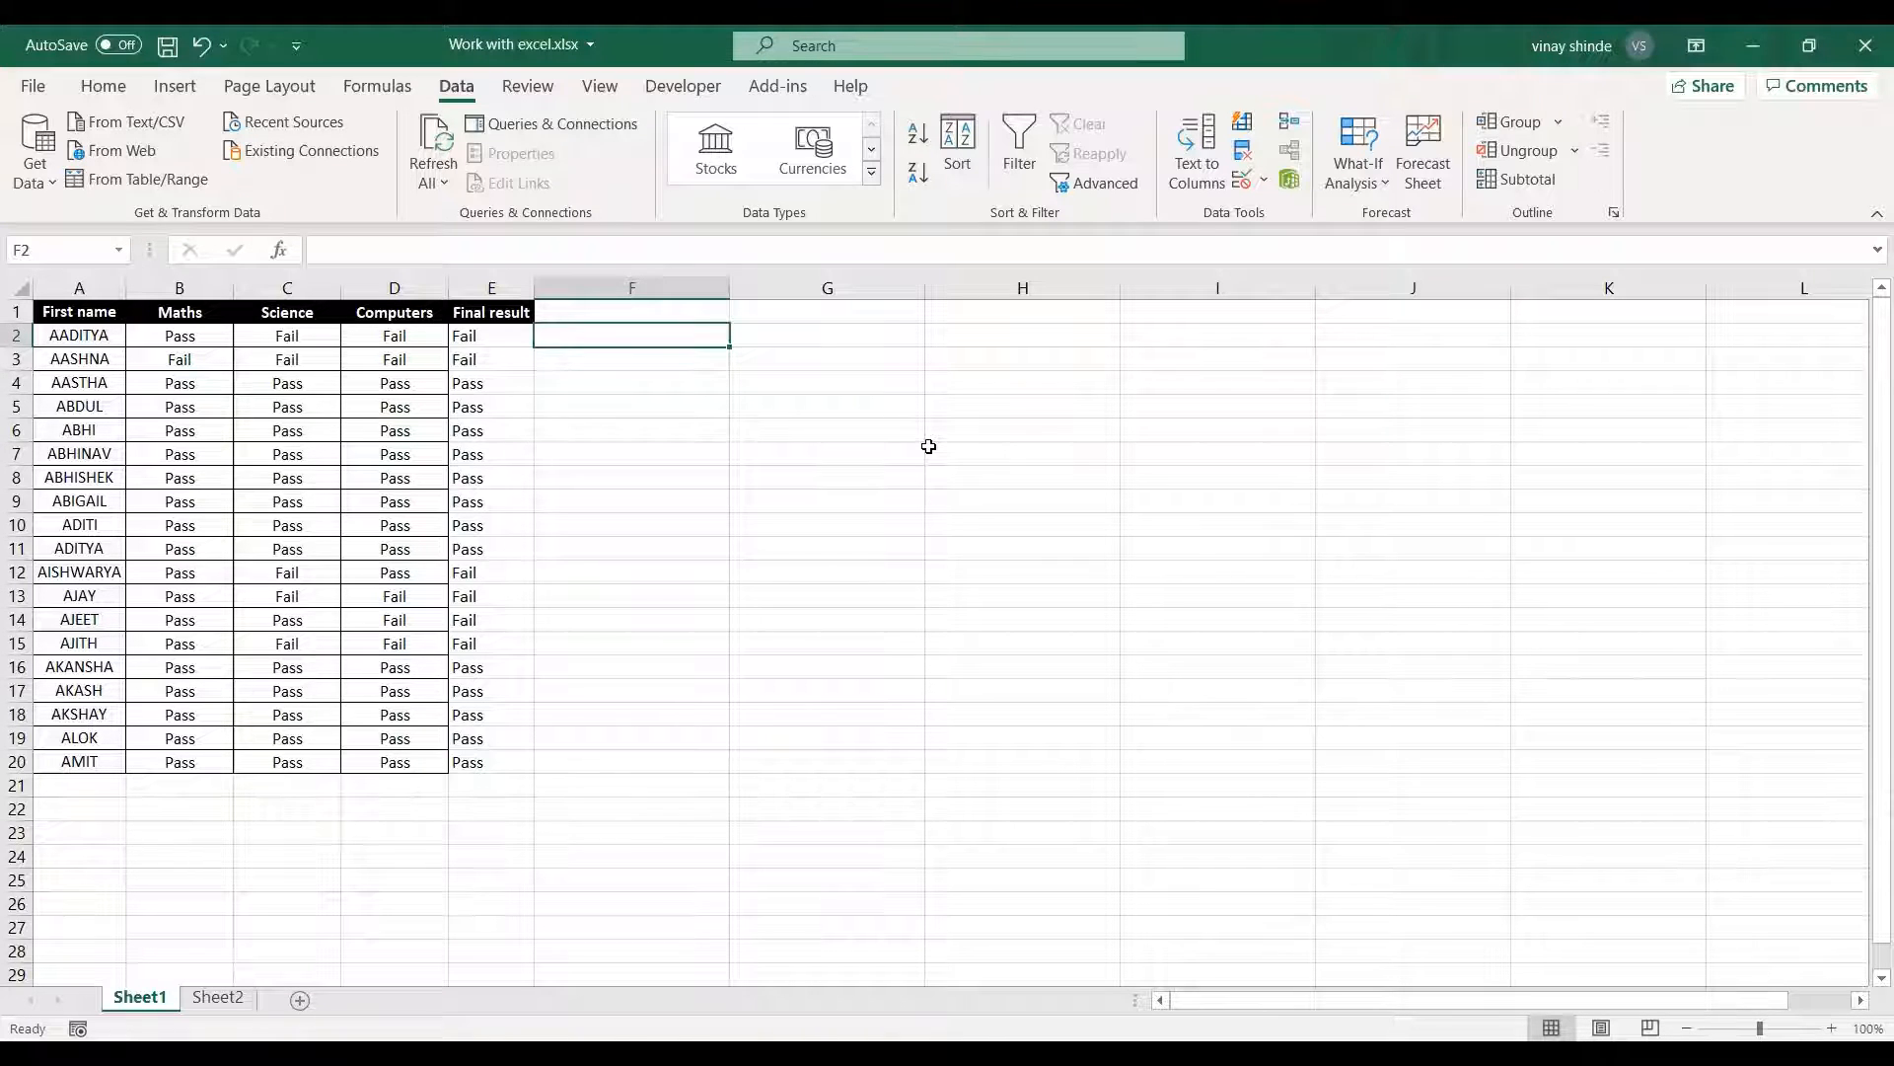
text(=)
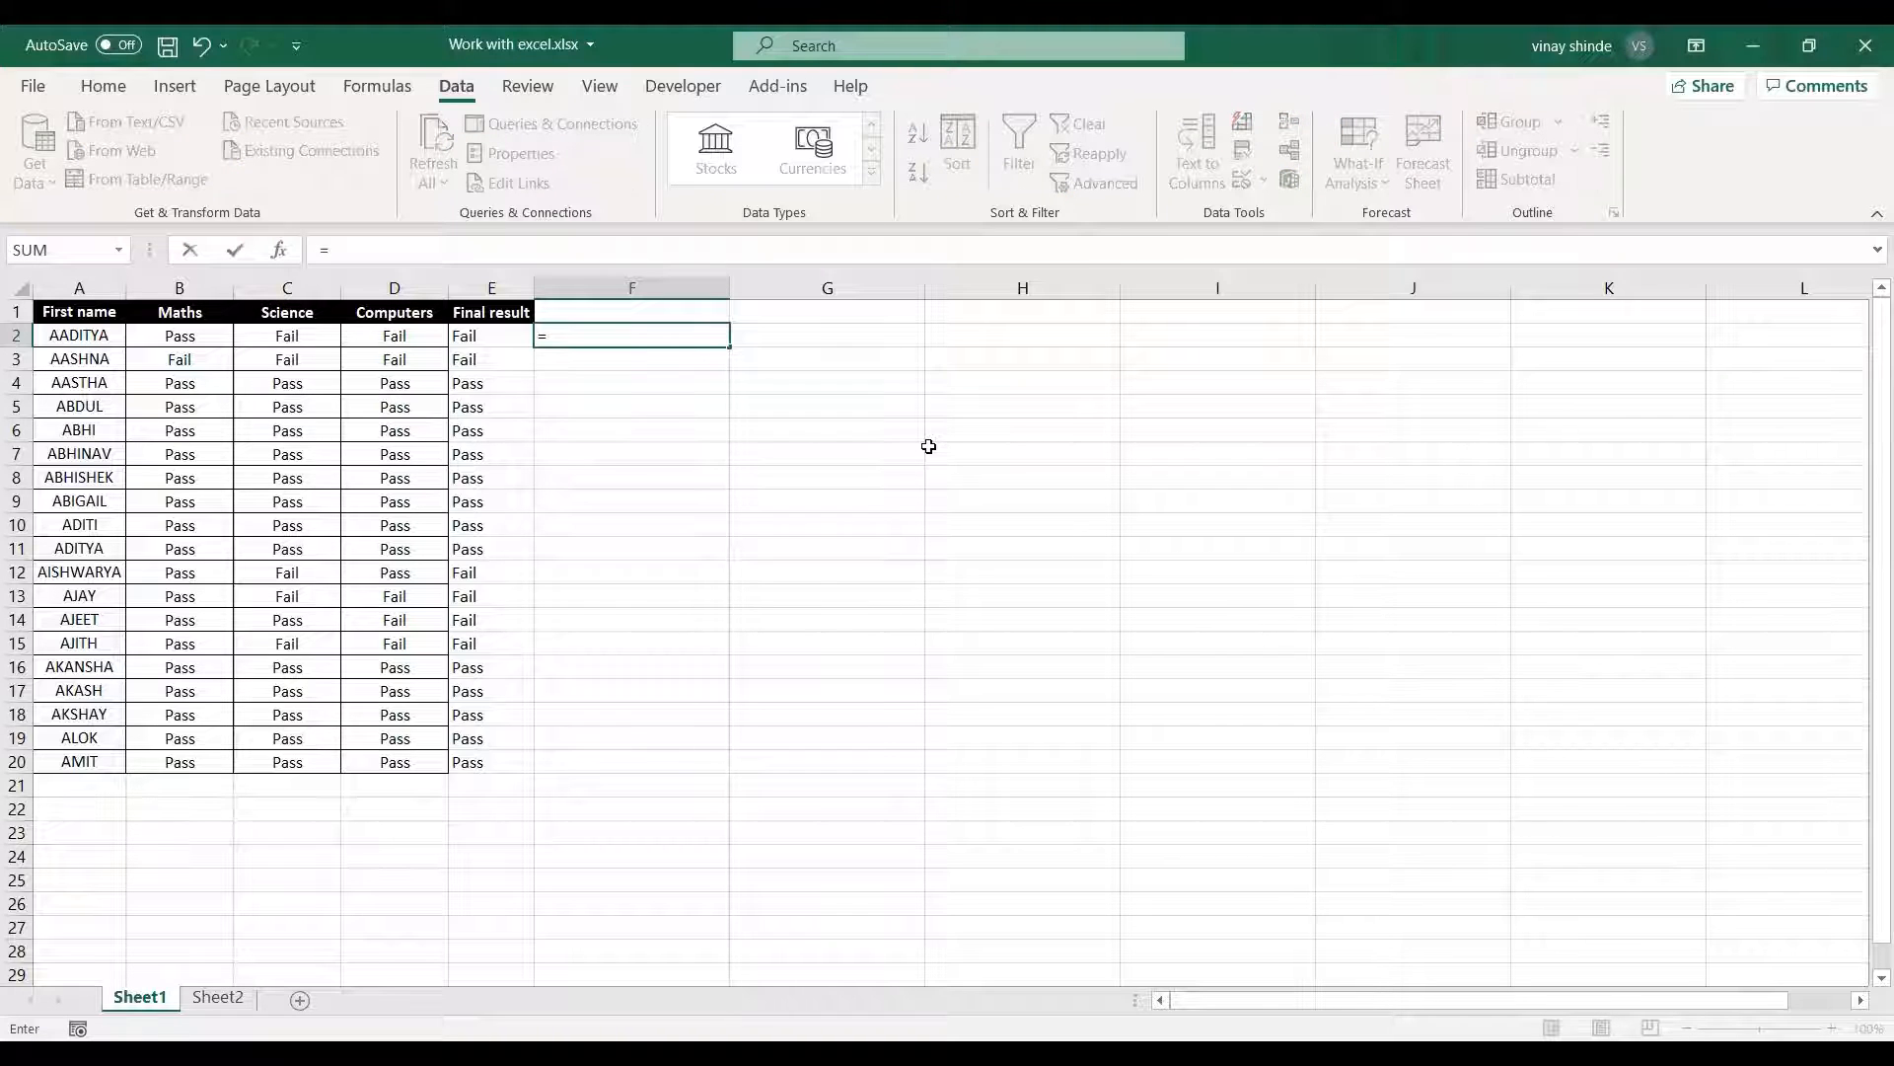
text(if)
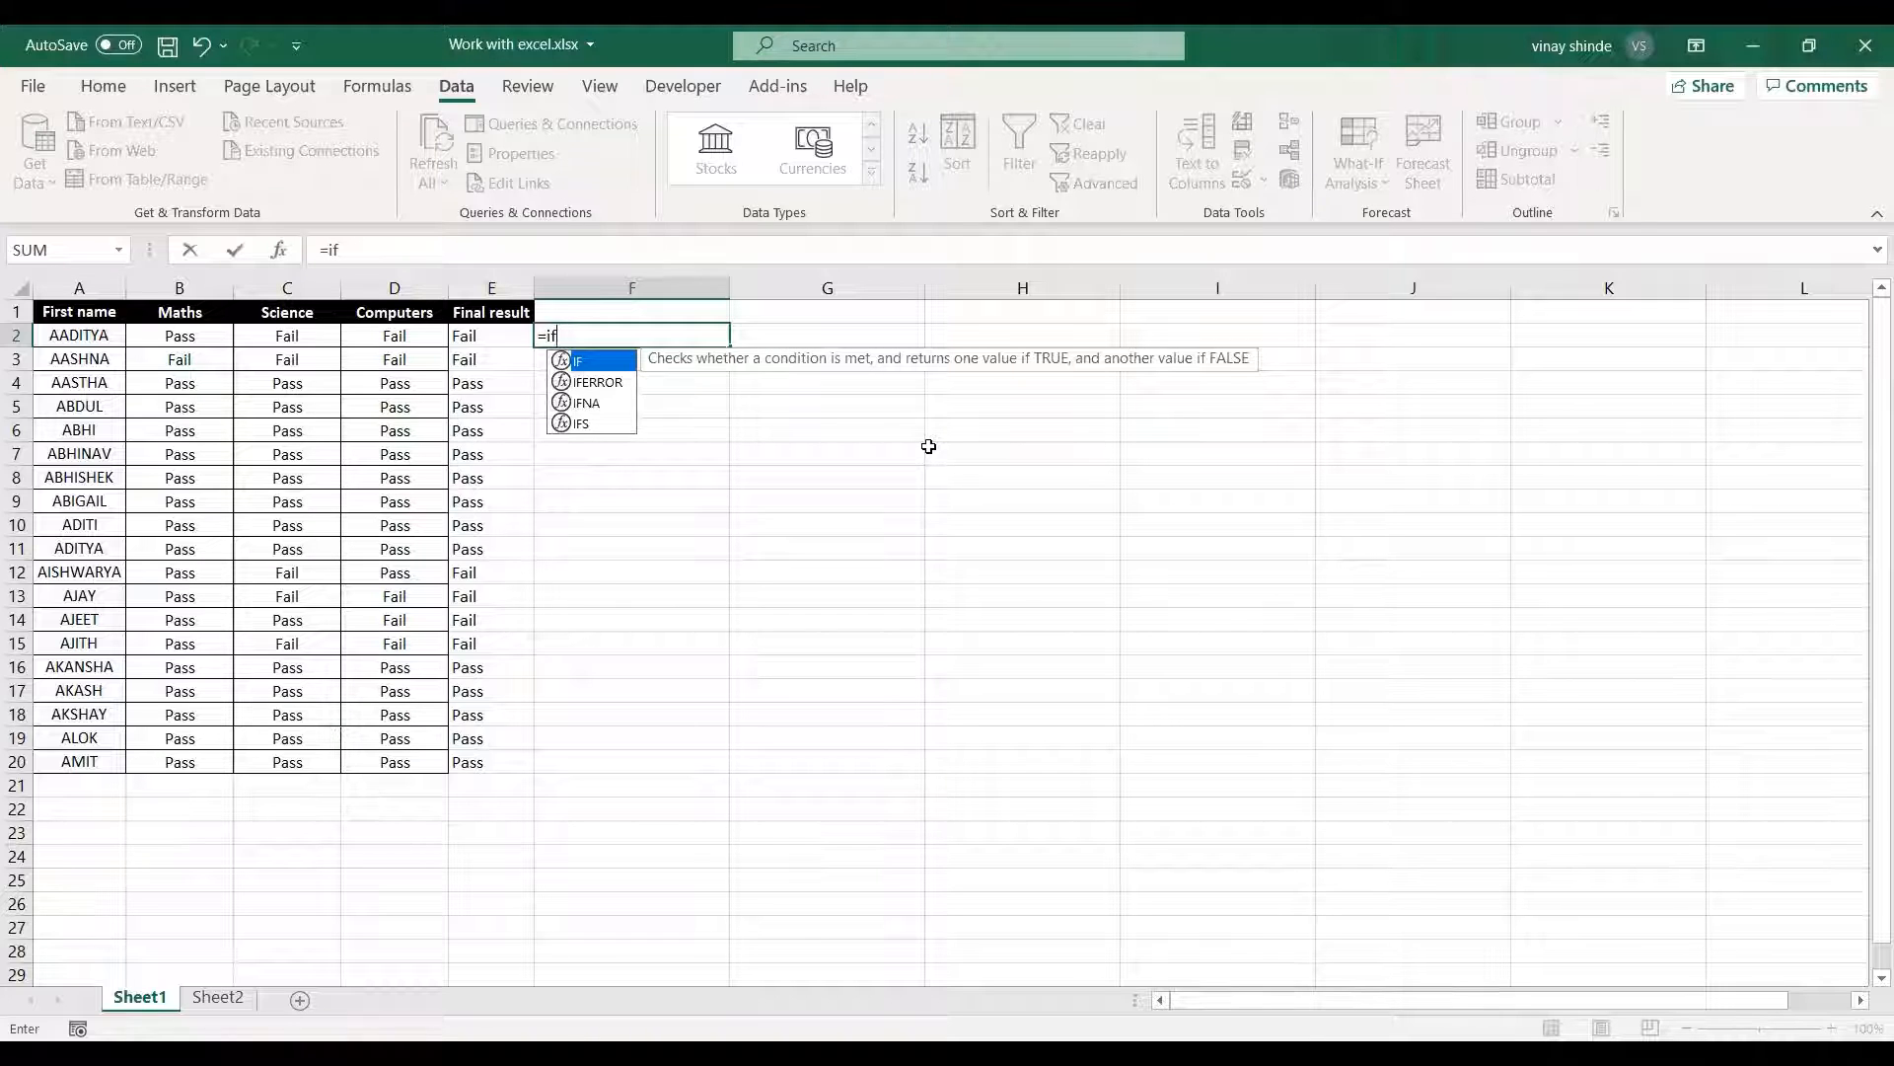
key(Tab)
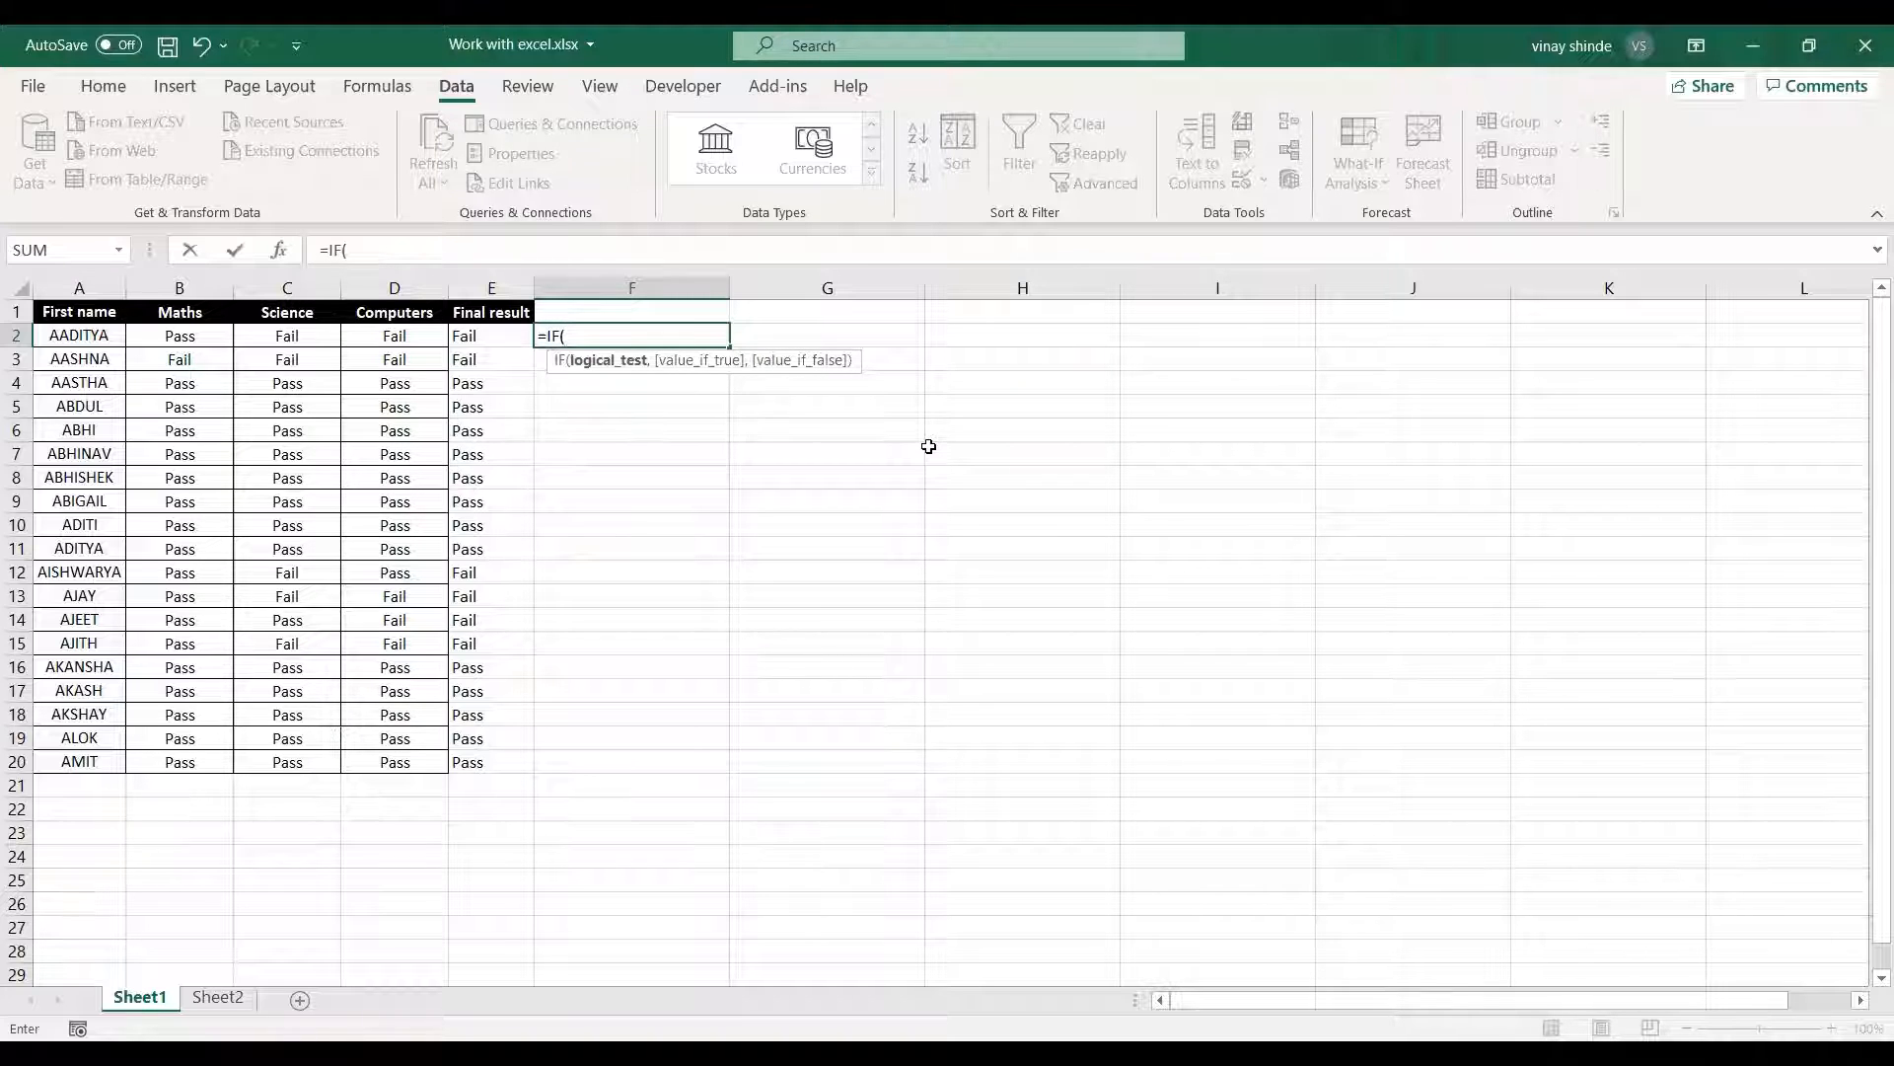
text(and)
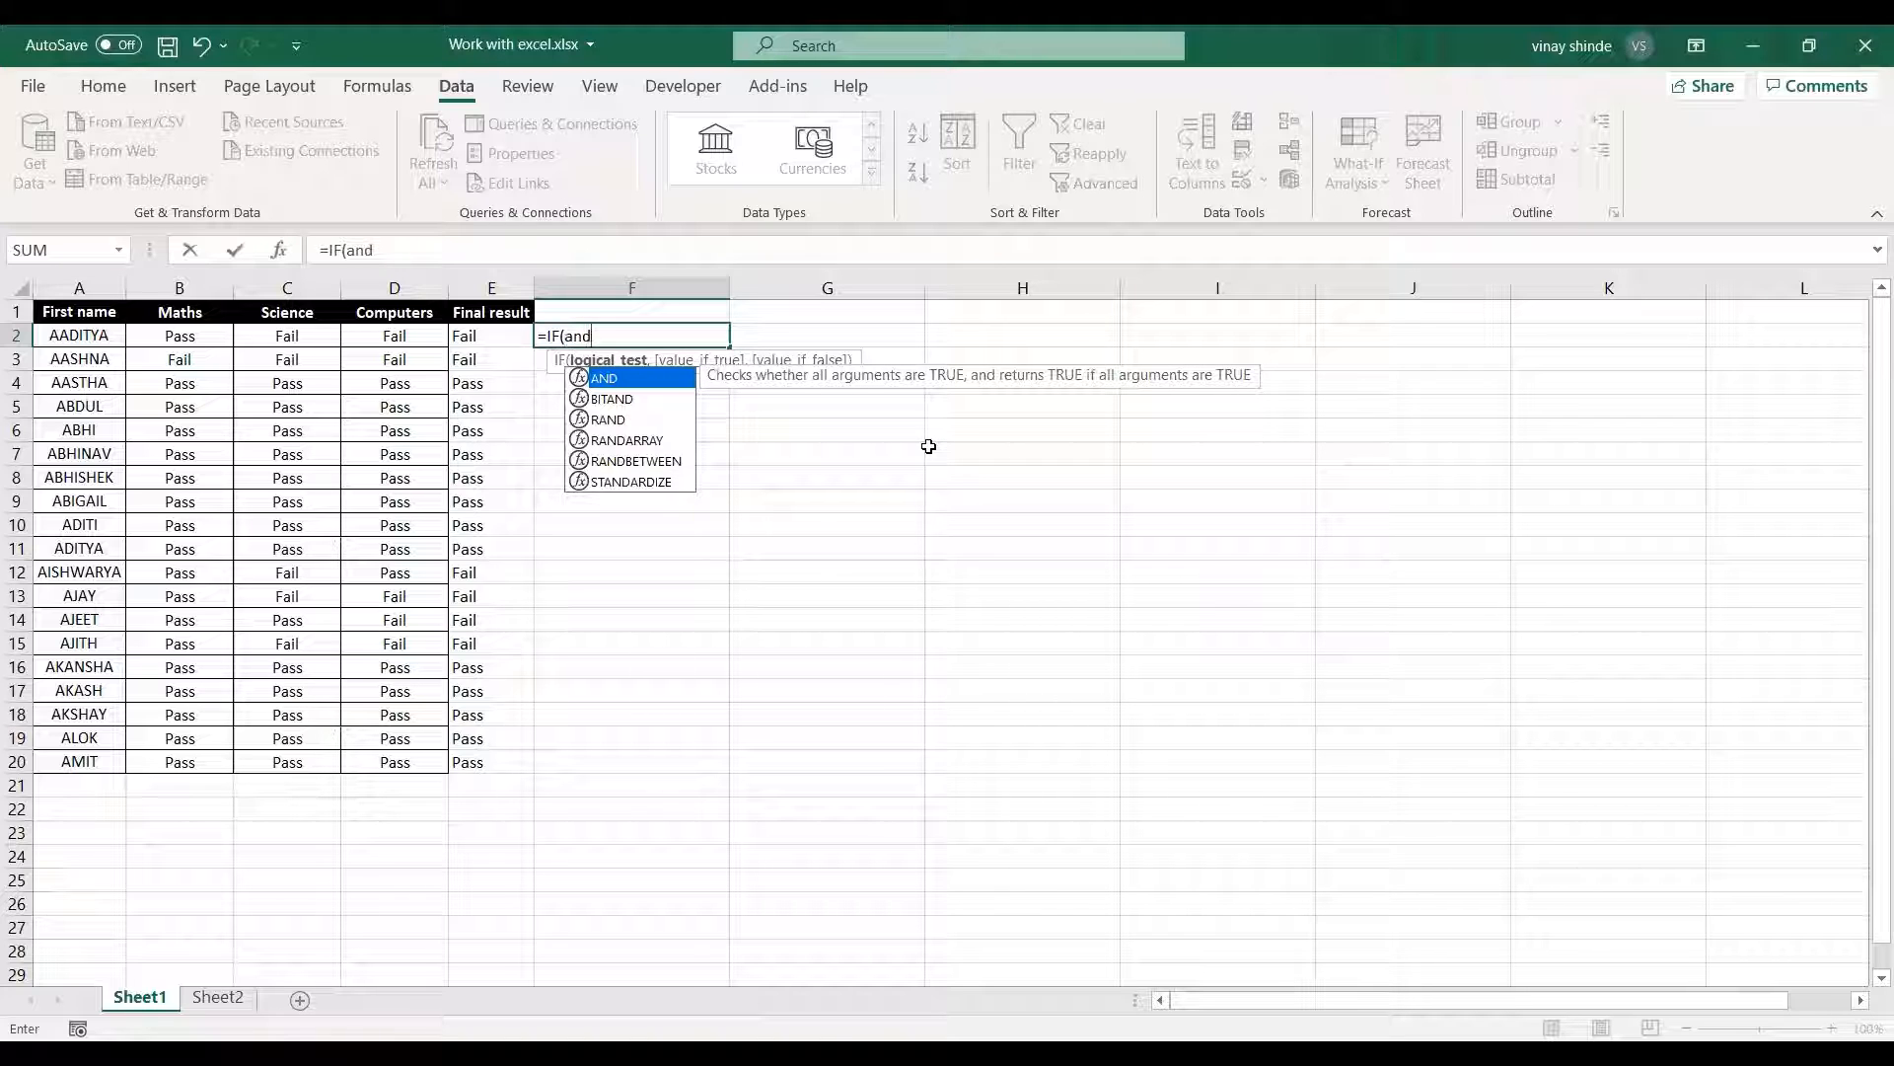
key(Tab)
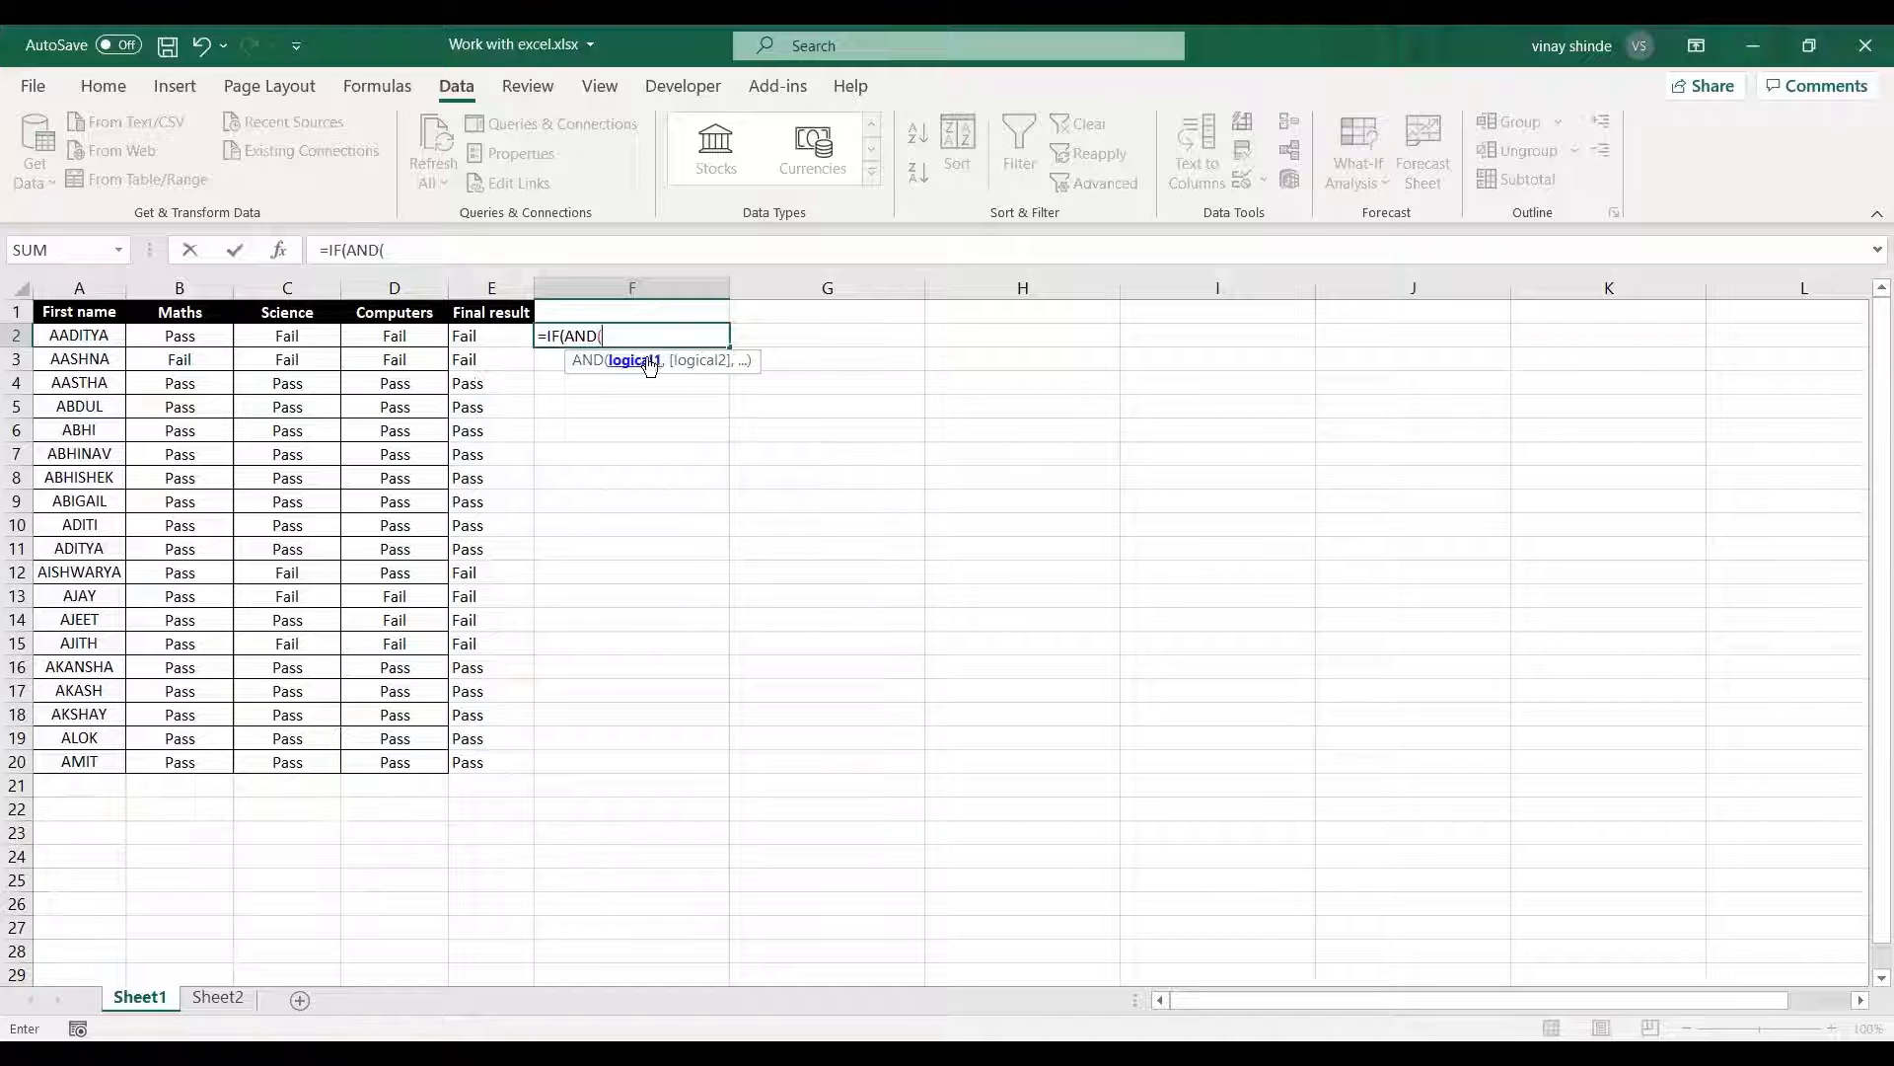
Add B2="Pass" and C2="Pass" as the first two conditions of the AND function in F2.
click(212, 343)
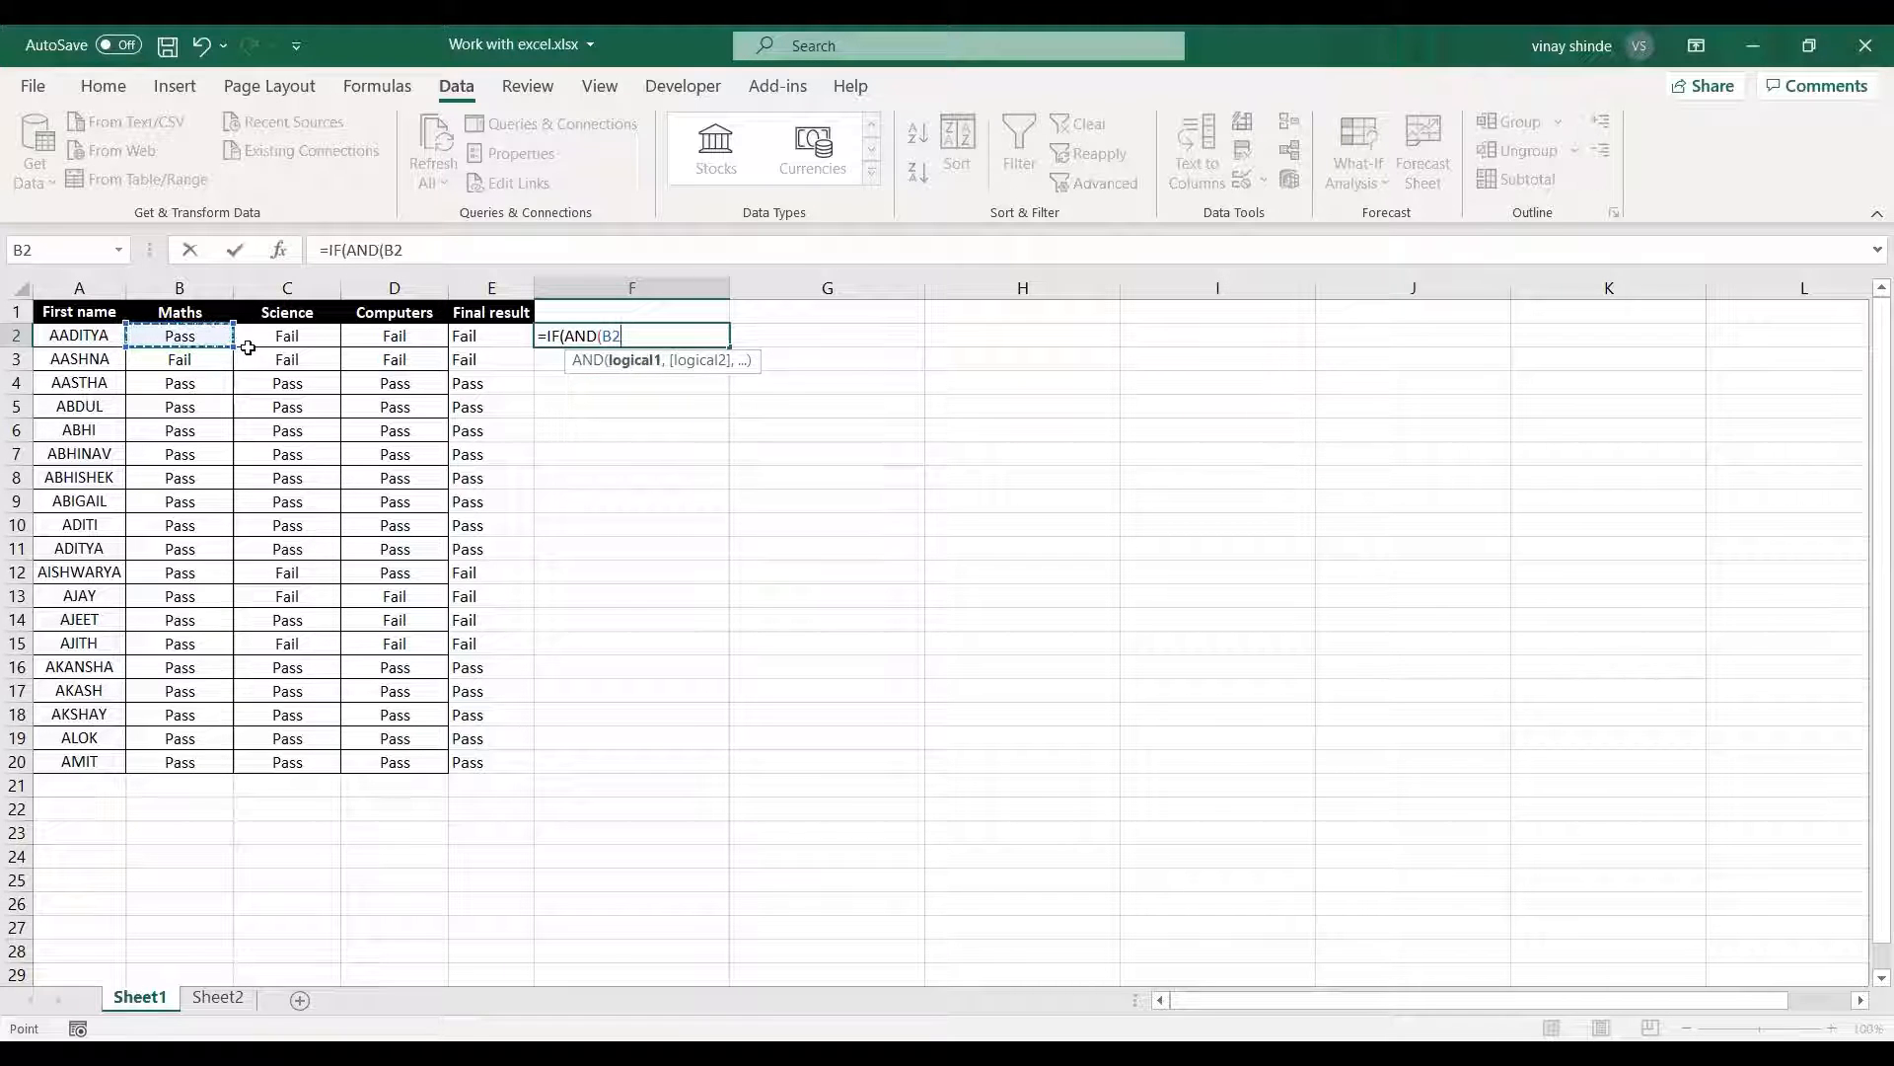
text(="Pass)
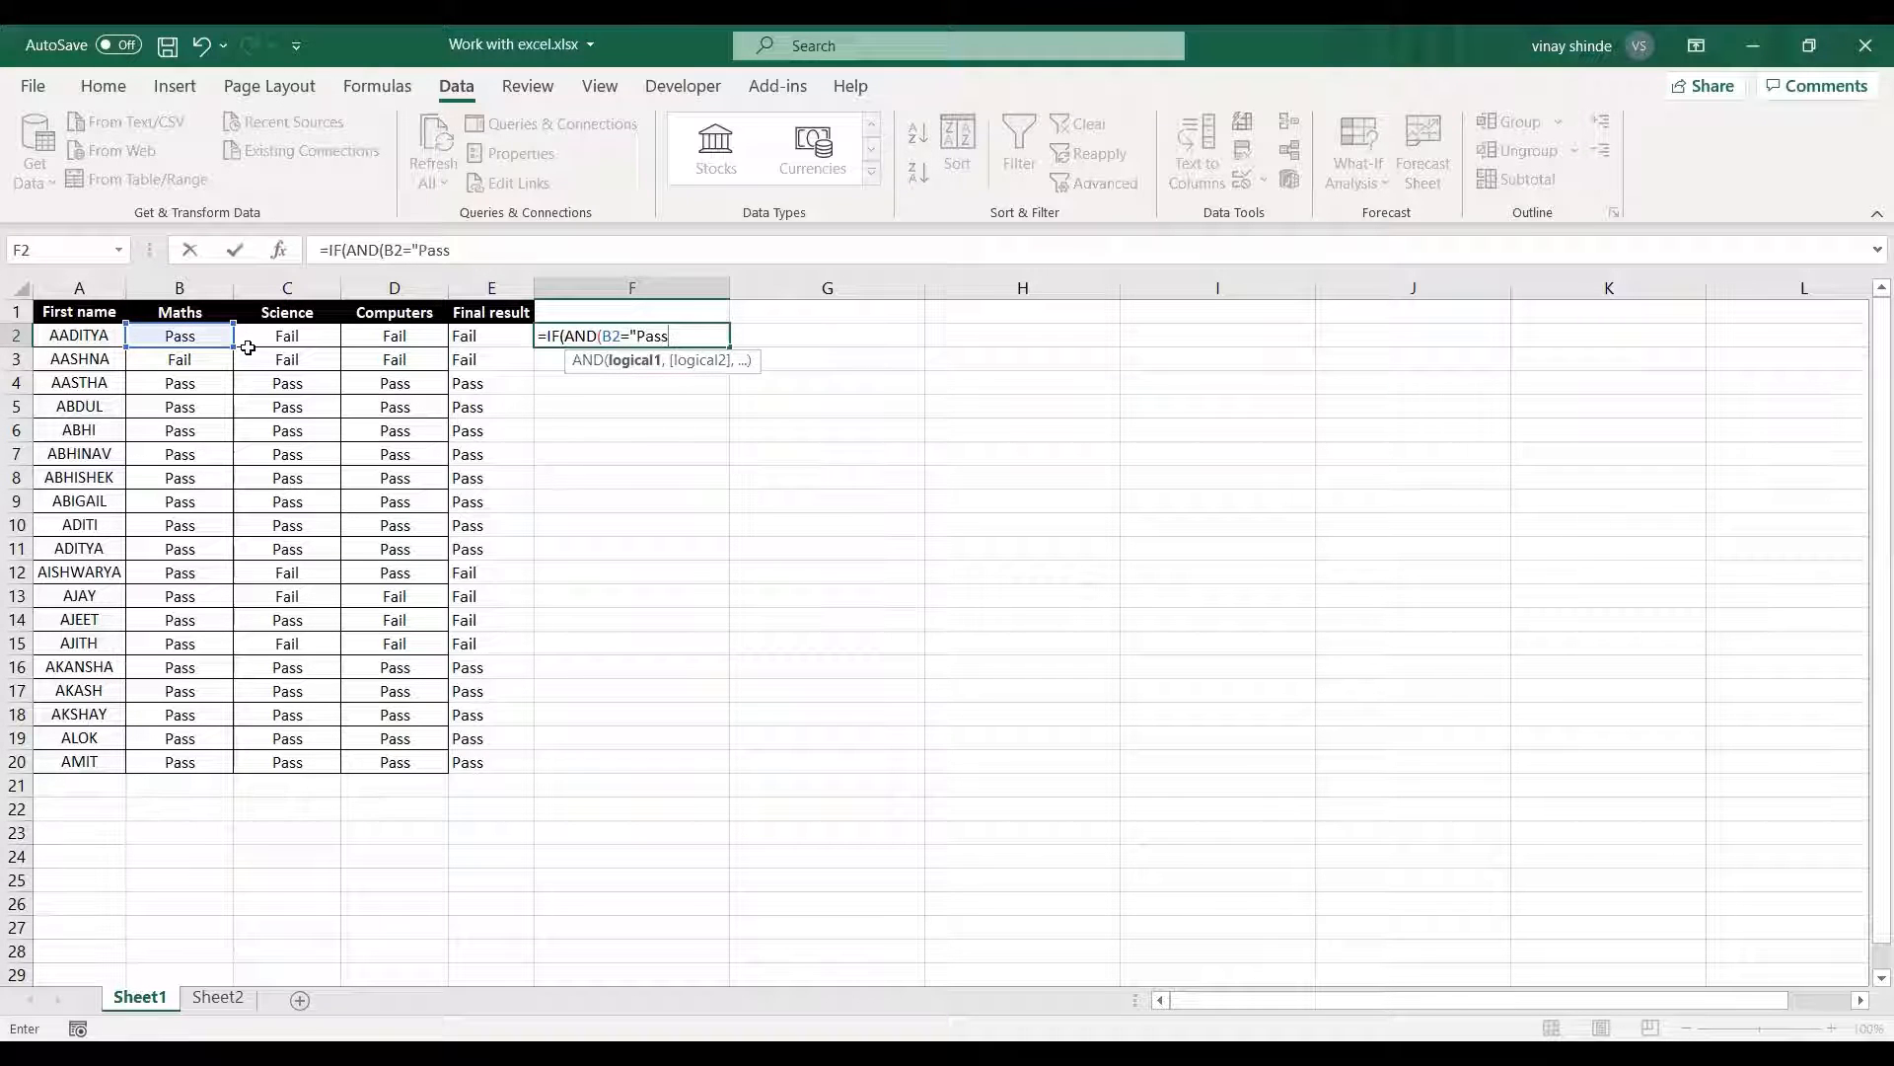
text(",)
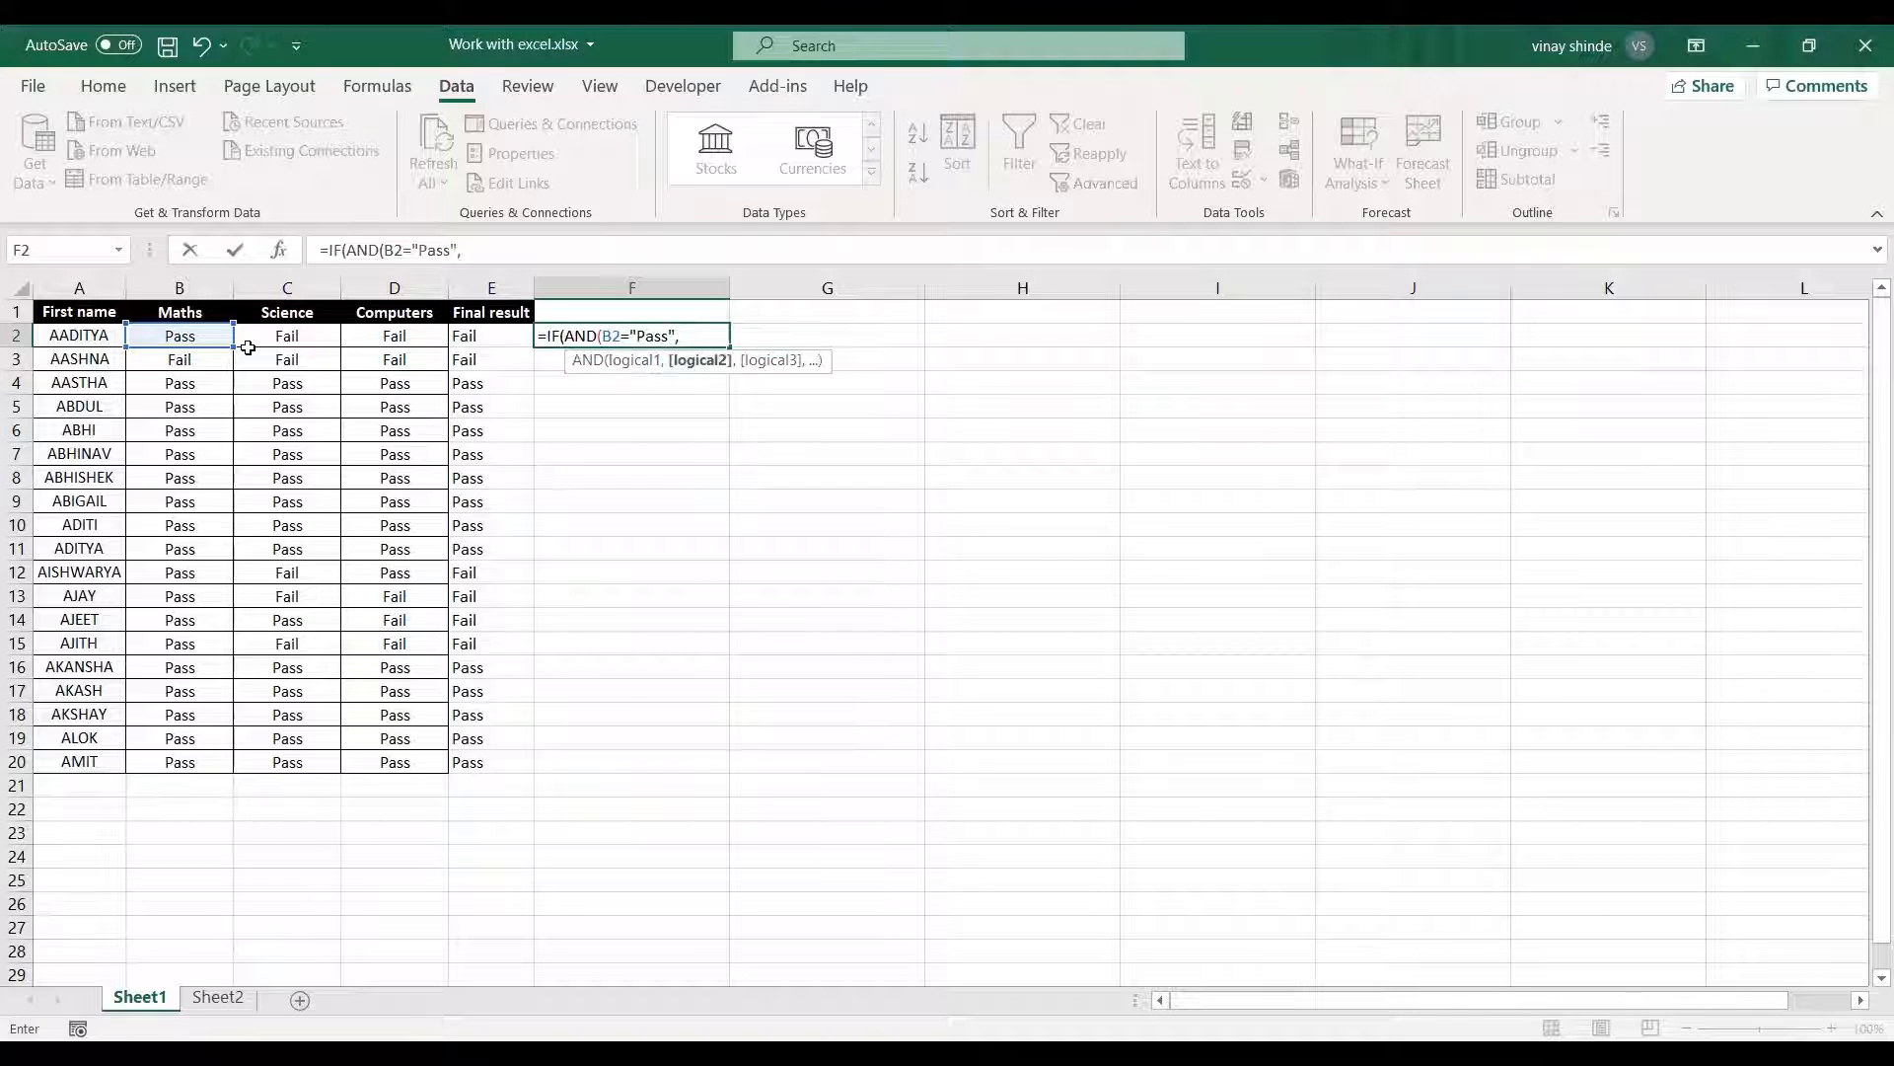
click(277, 338)
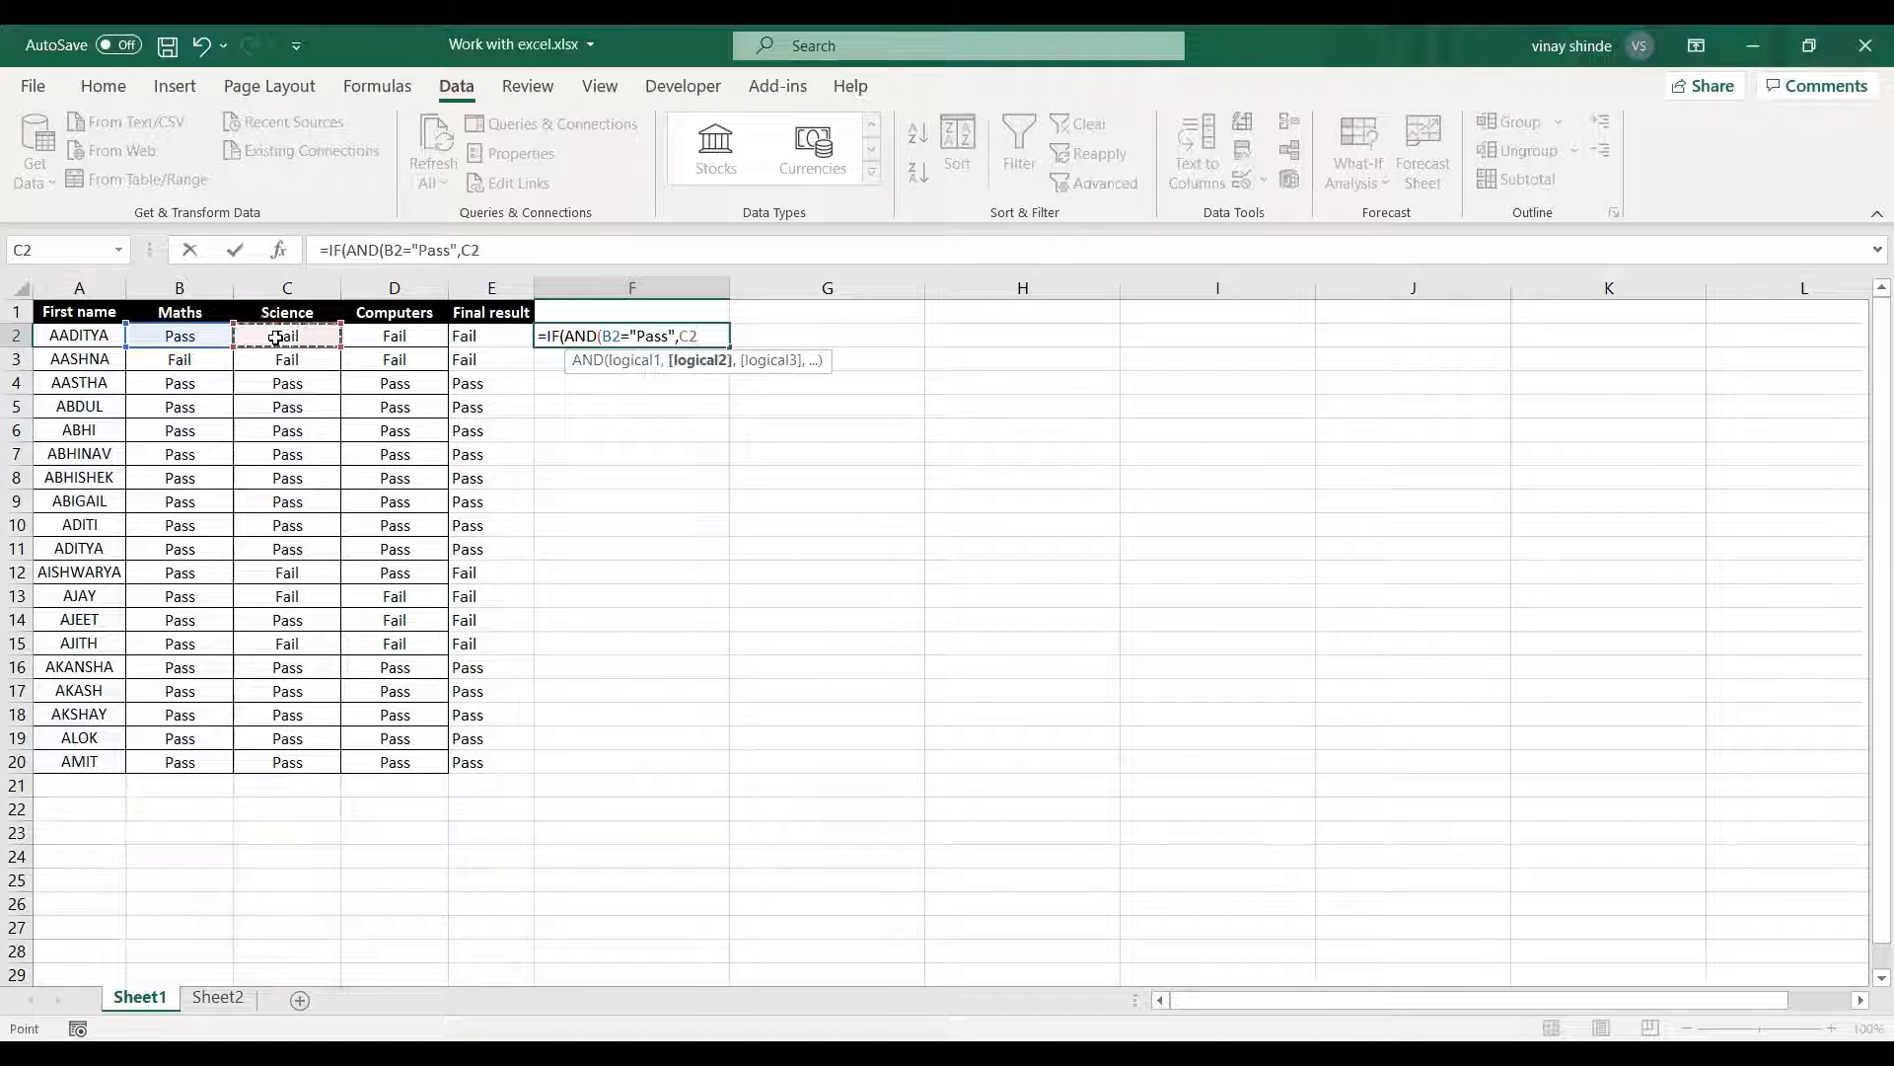
text(="Pass",)
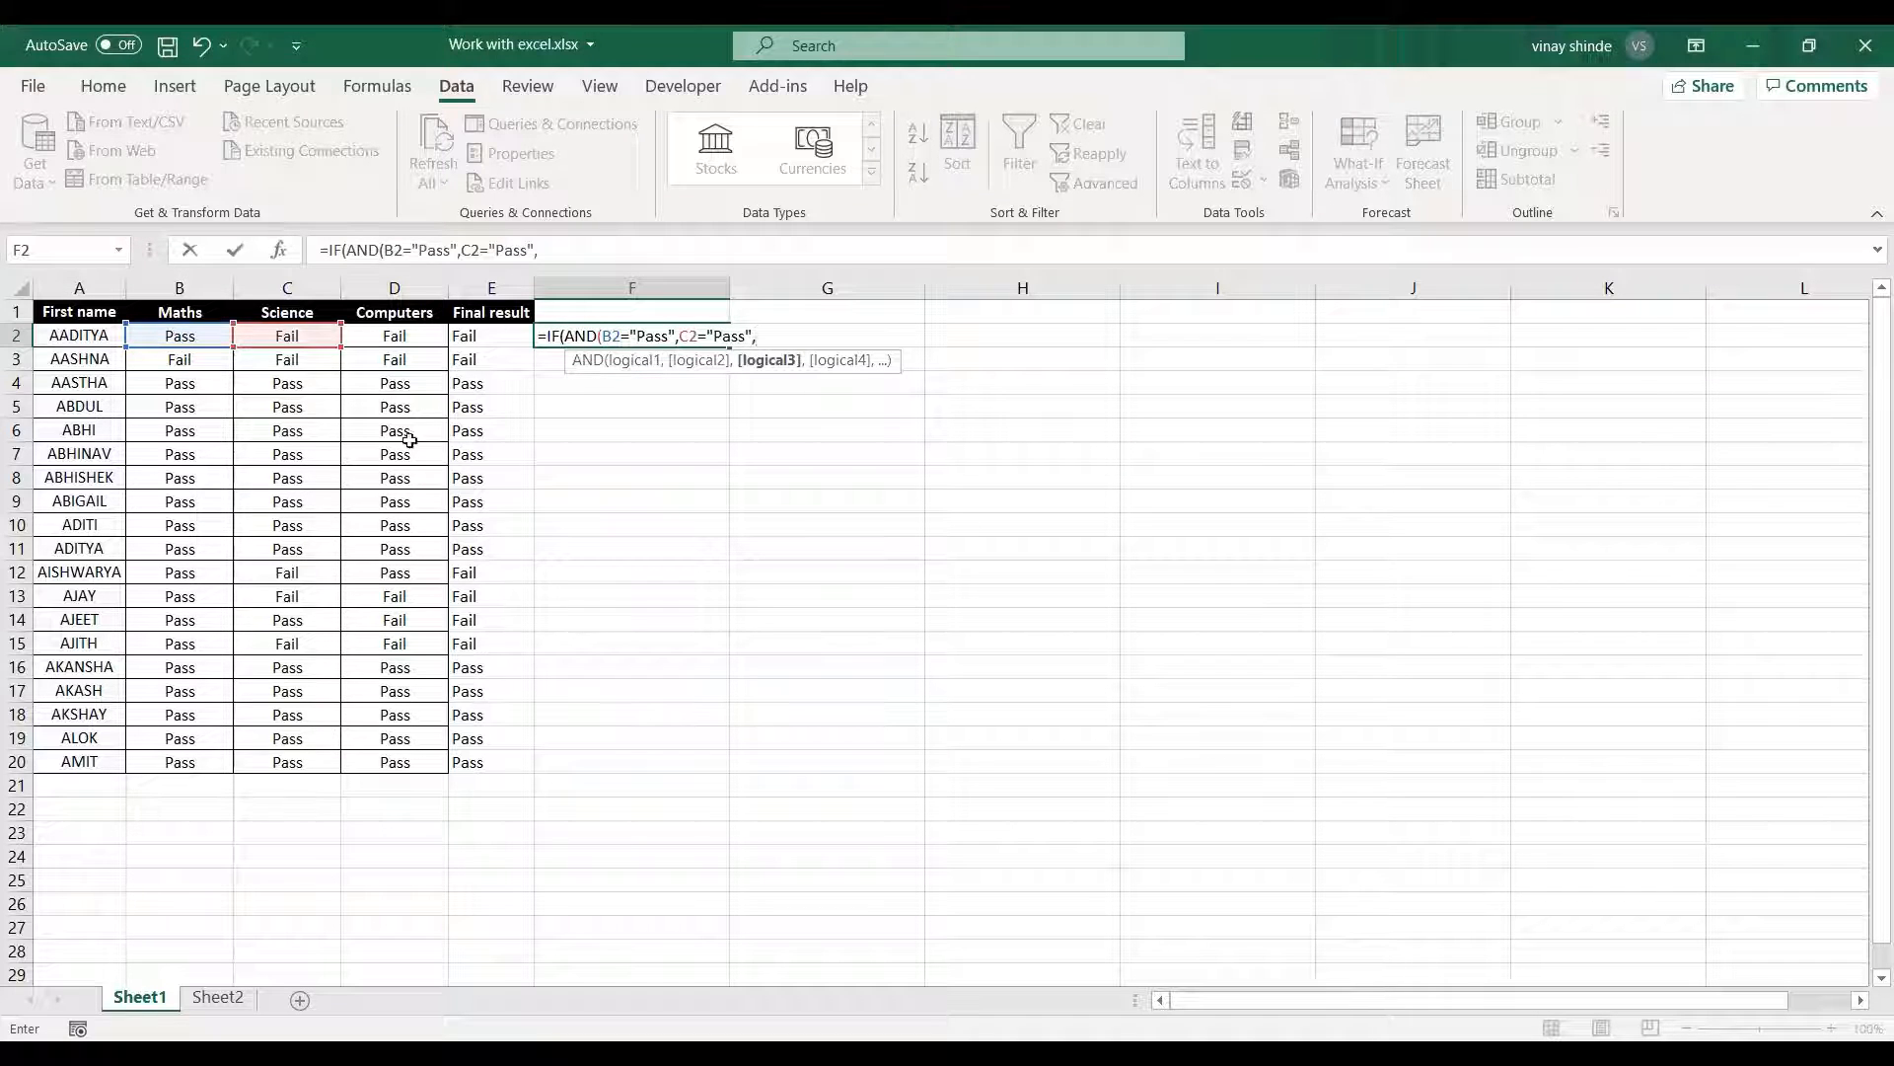
Add D2="Pass" as the third AND condition and close the AND function to complete the IF's logical test.
click(394, 336)
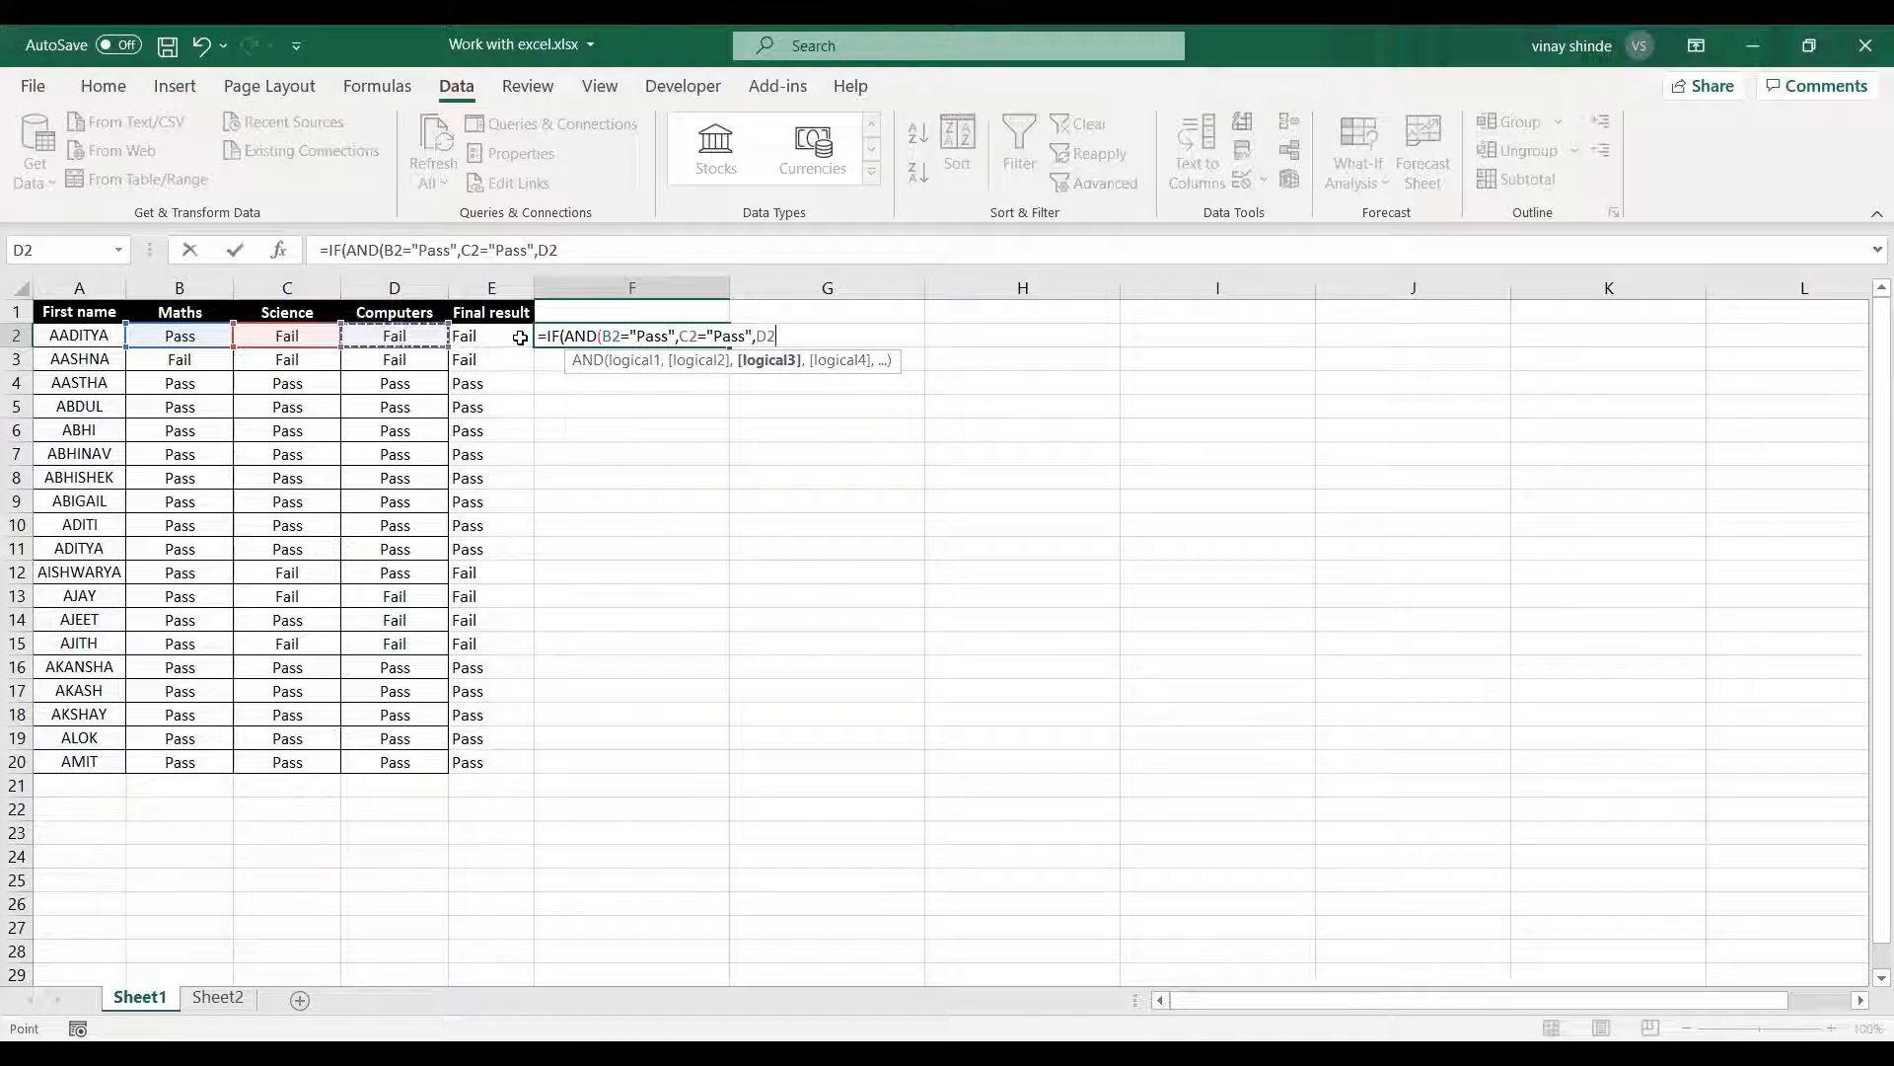
text(="Pass")
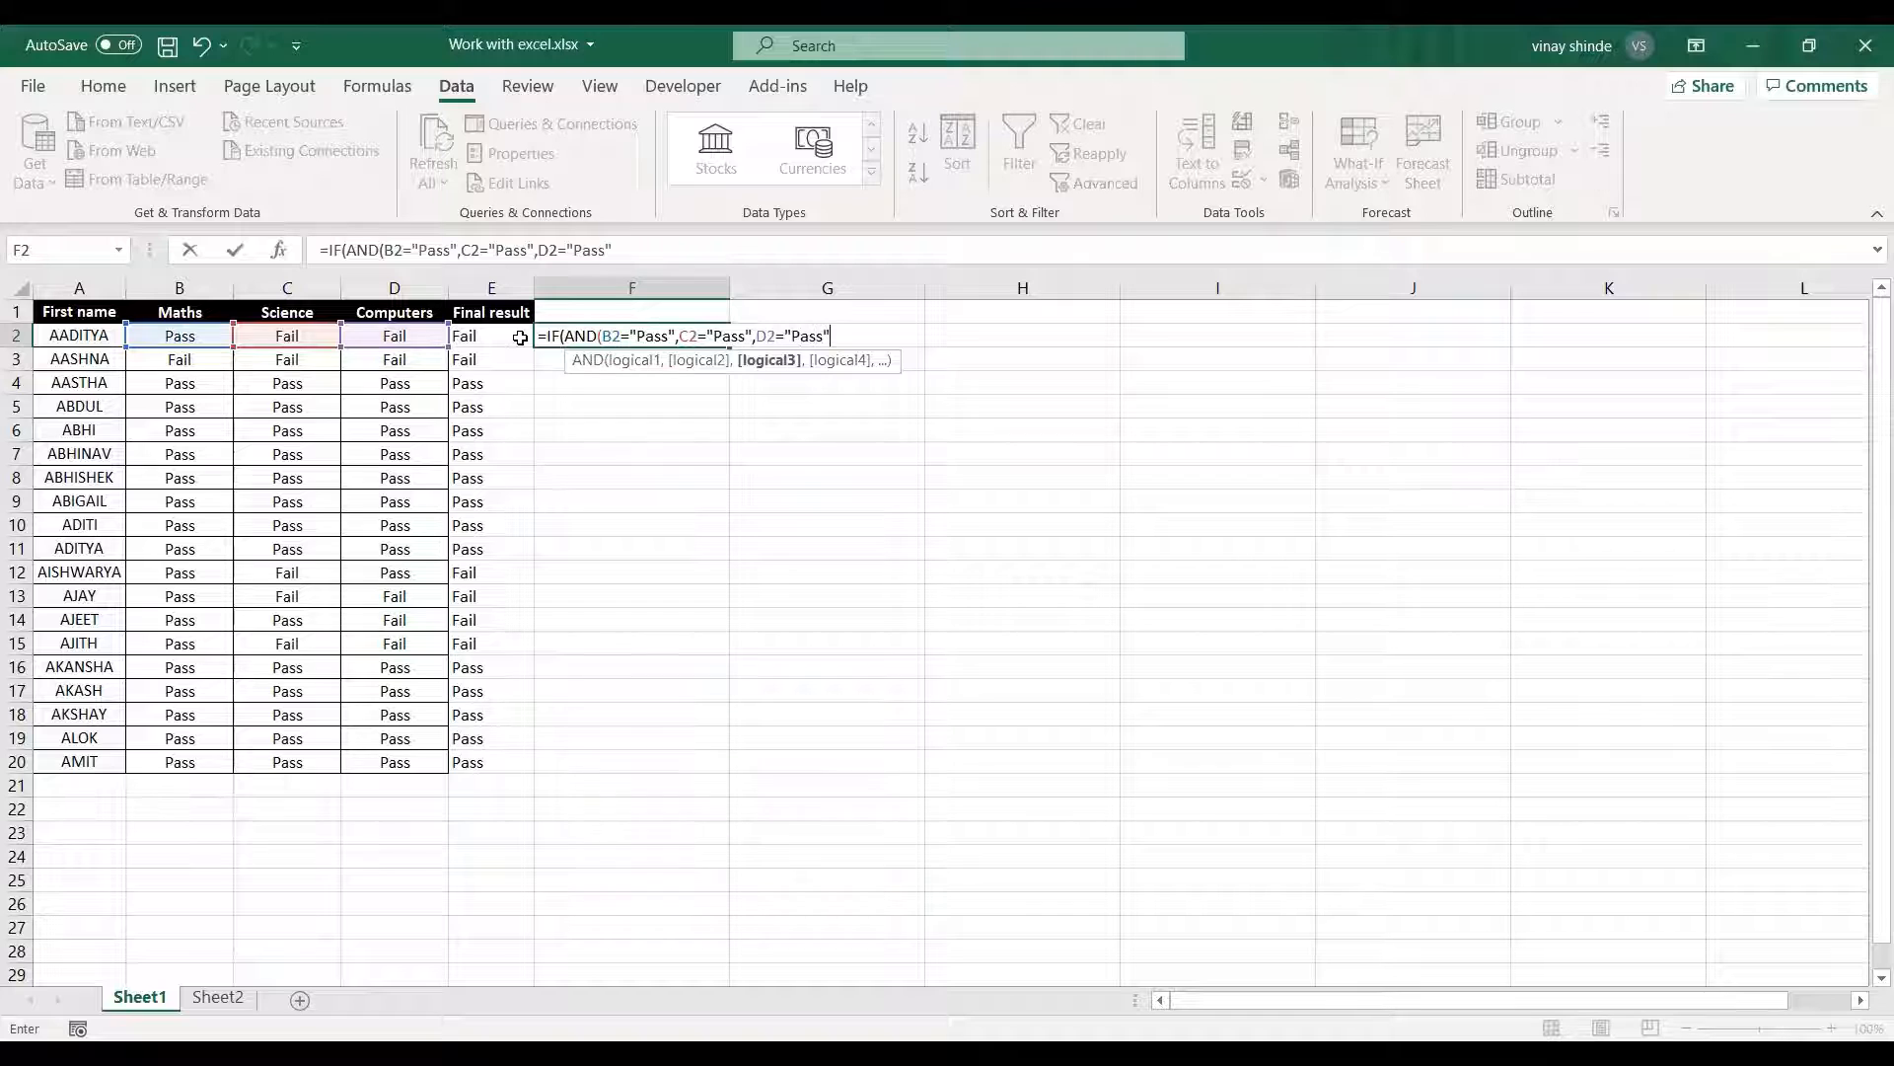
text())
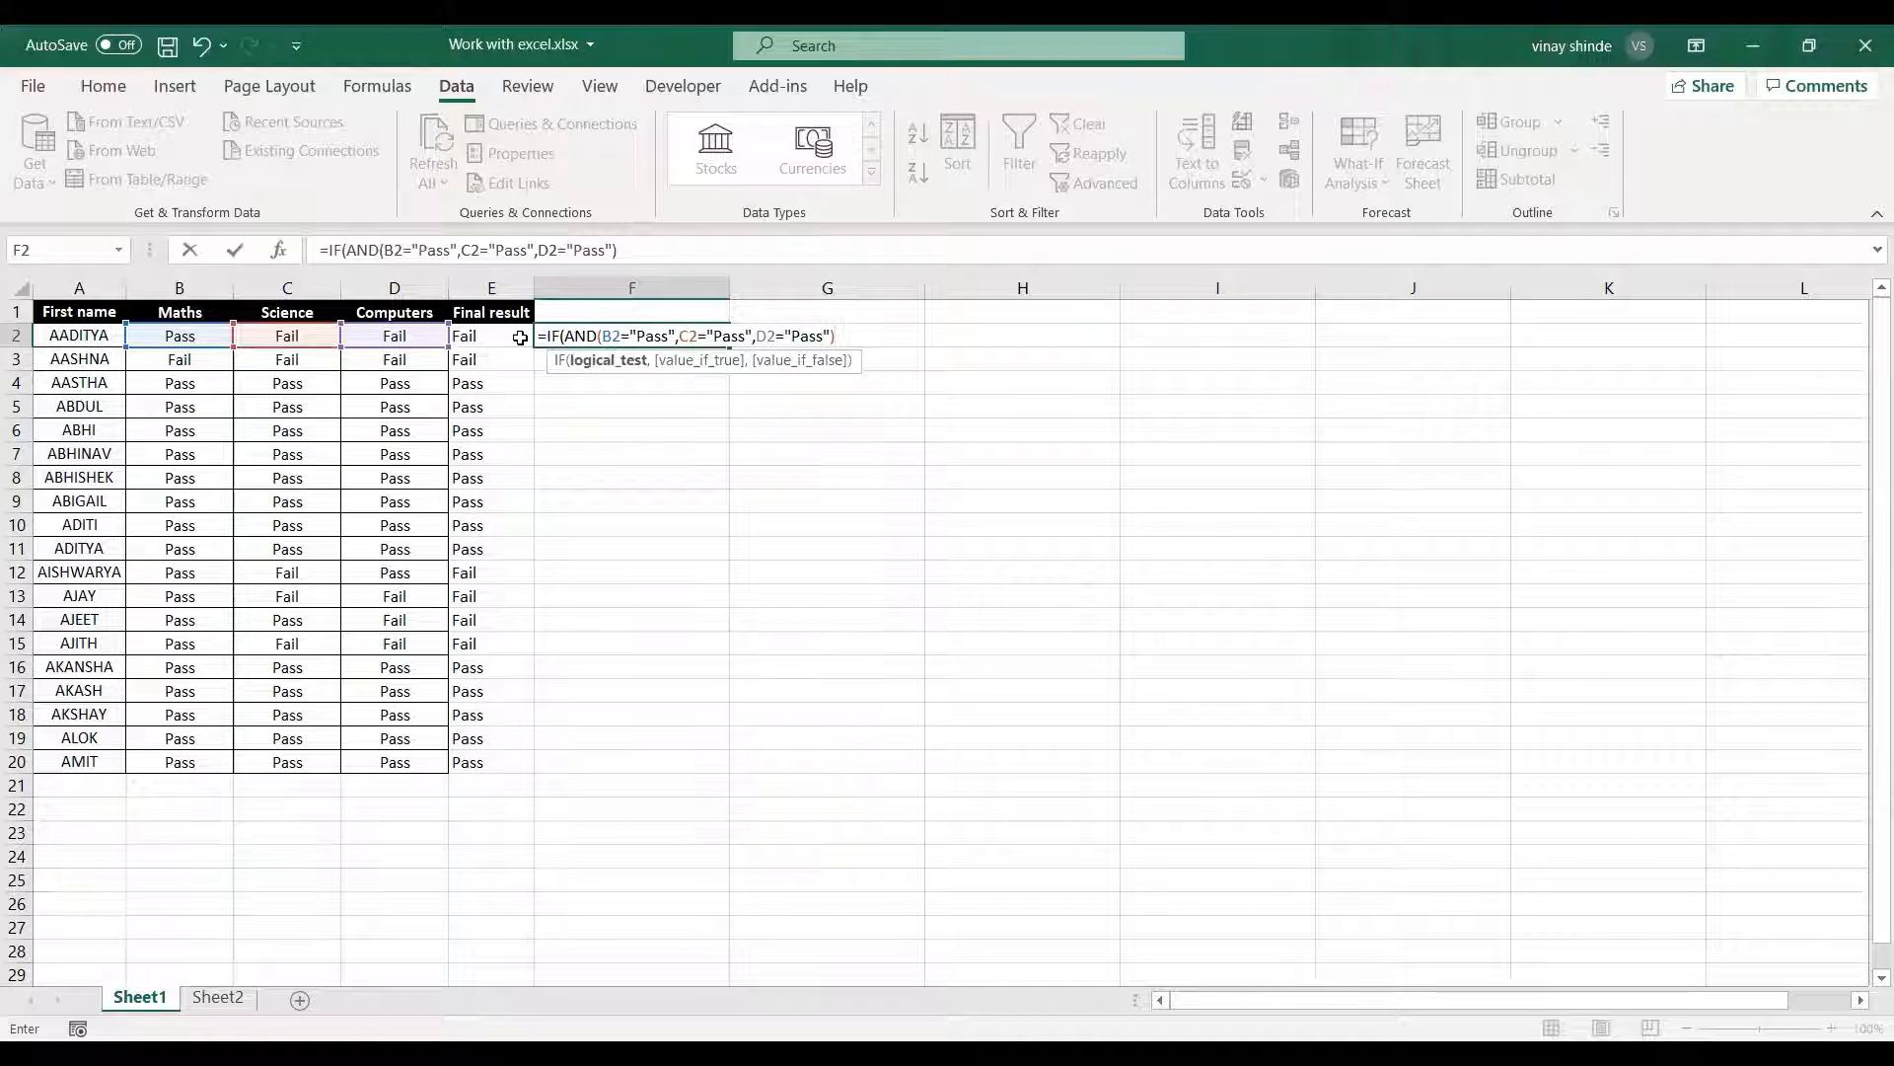
text(,)
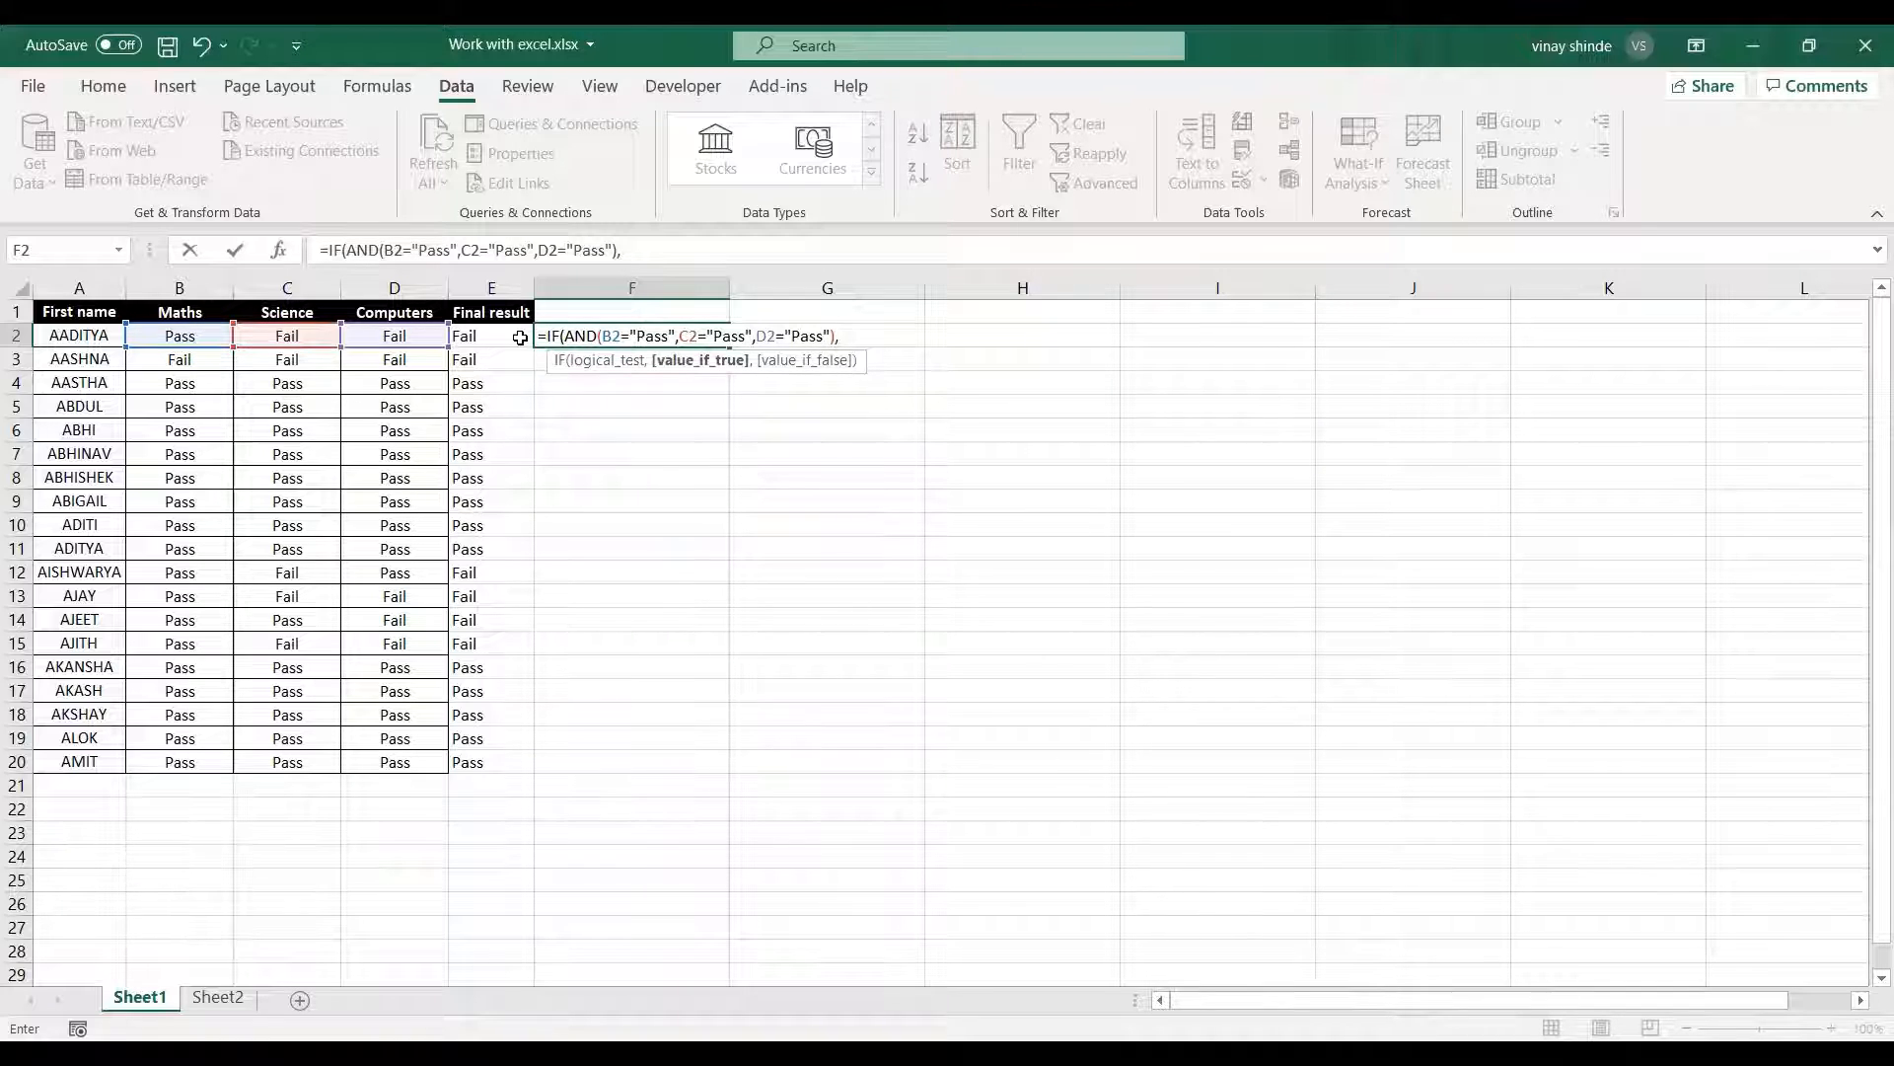
Complete the IF formula in F2 to return "Excellent" when true and "Try Again" when false.
text("Excellent",)
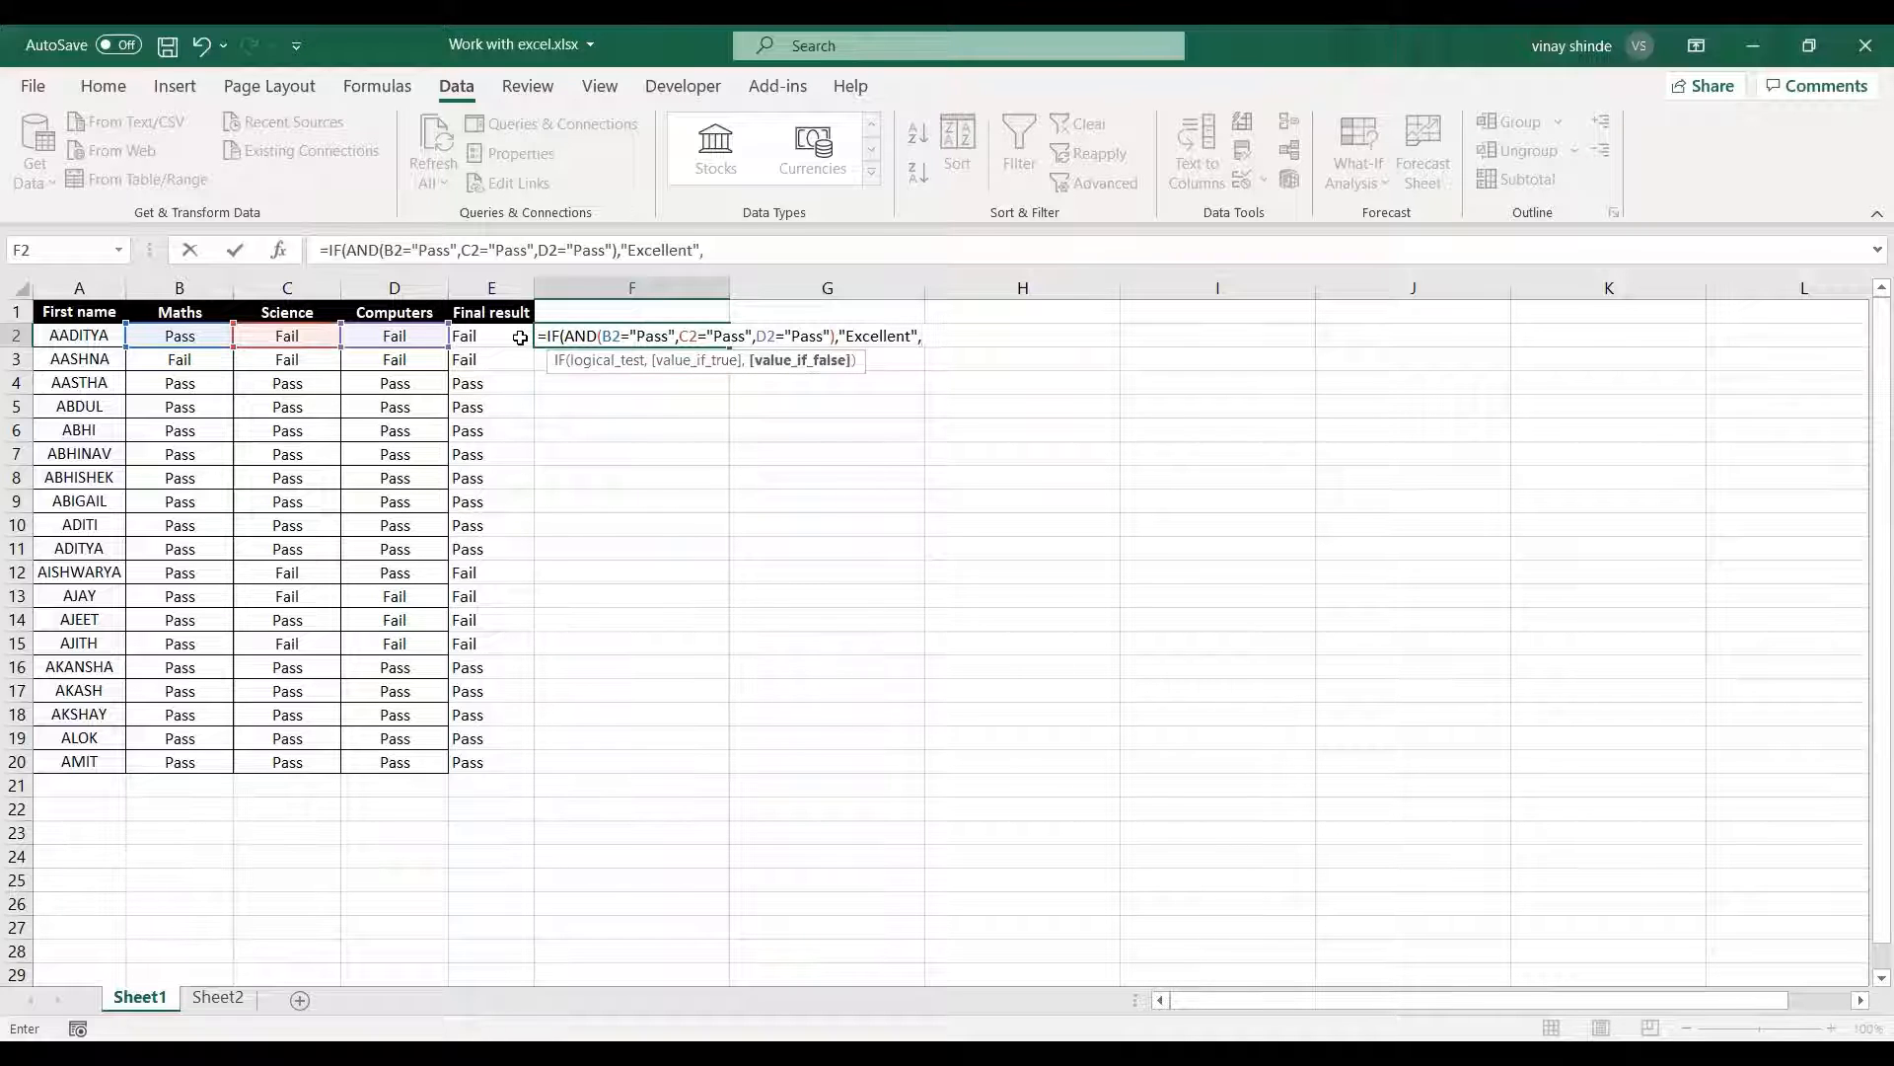
text("Try Again"))
key(Return)
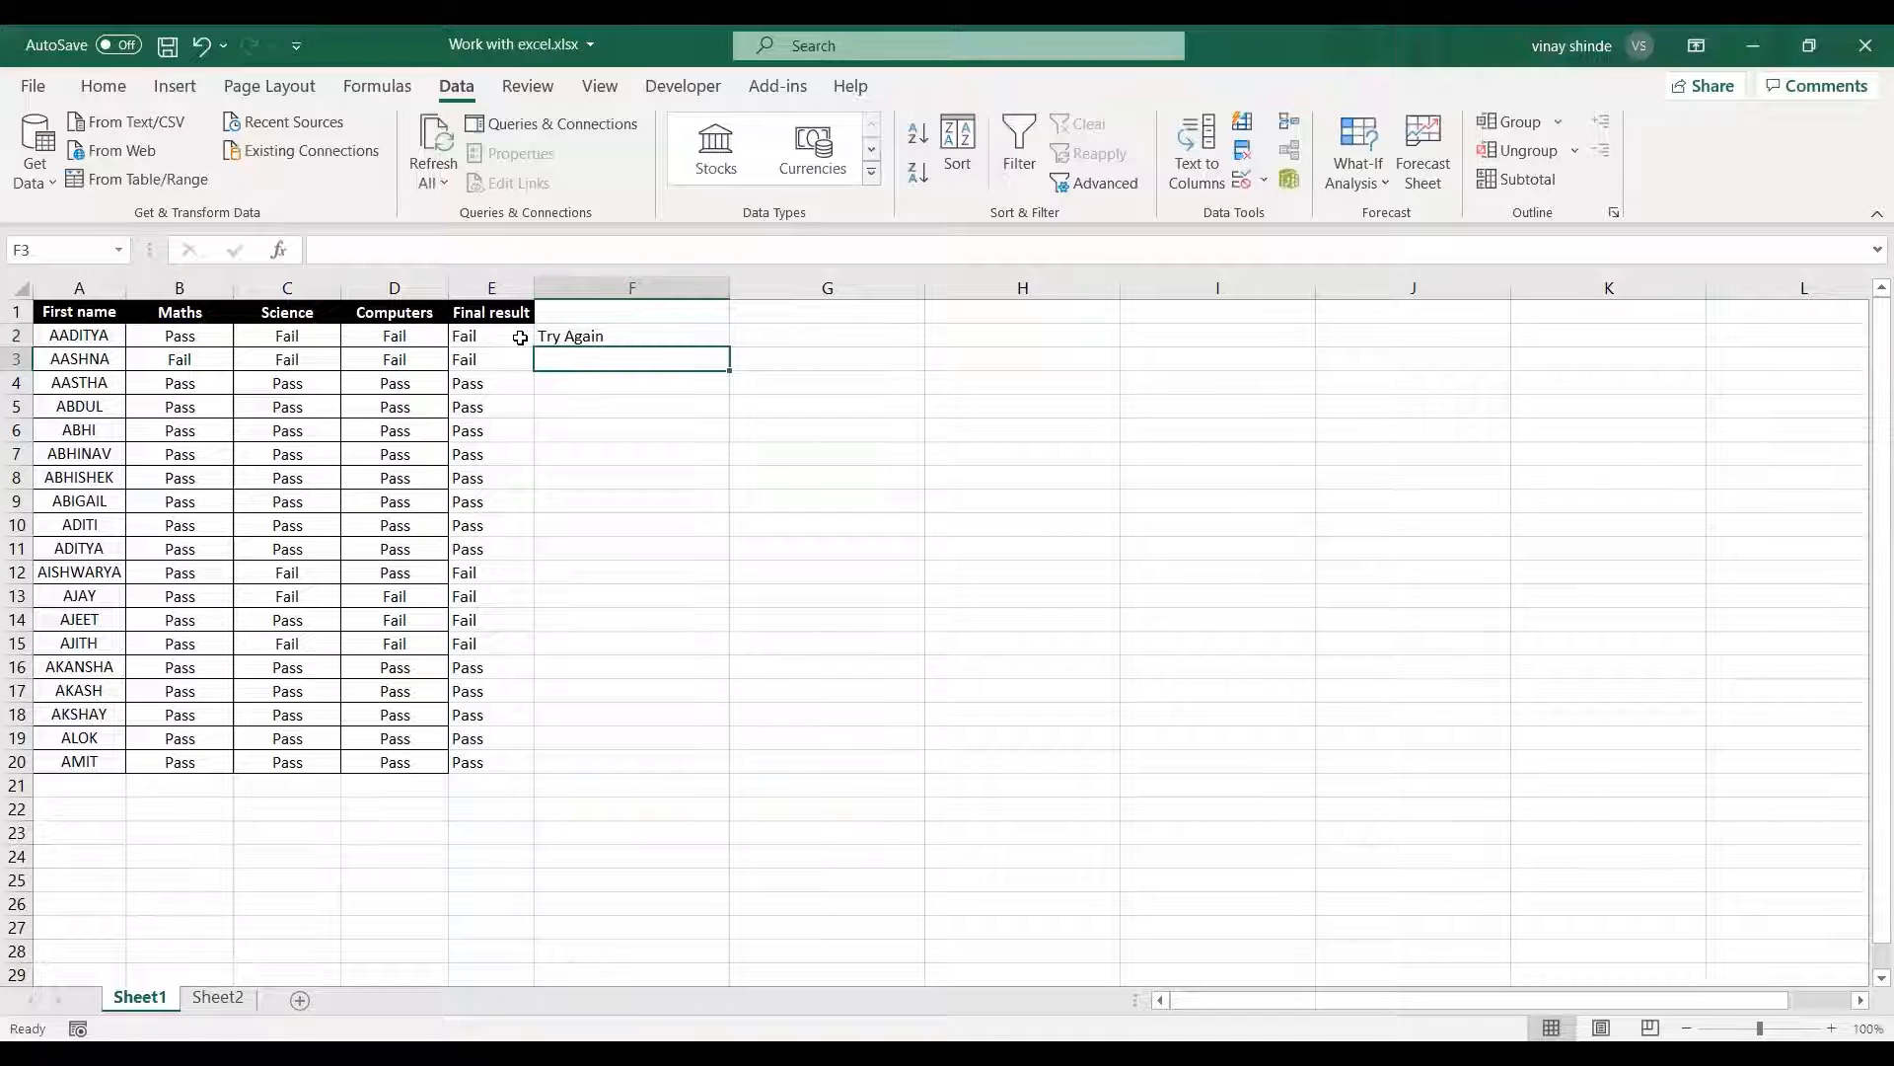
Fill the IF-AND formula from F2 down to F20 for all students.
click(598, 337)
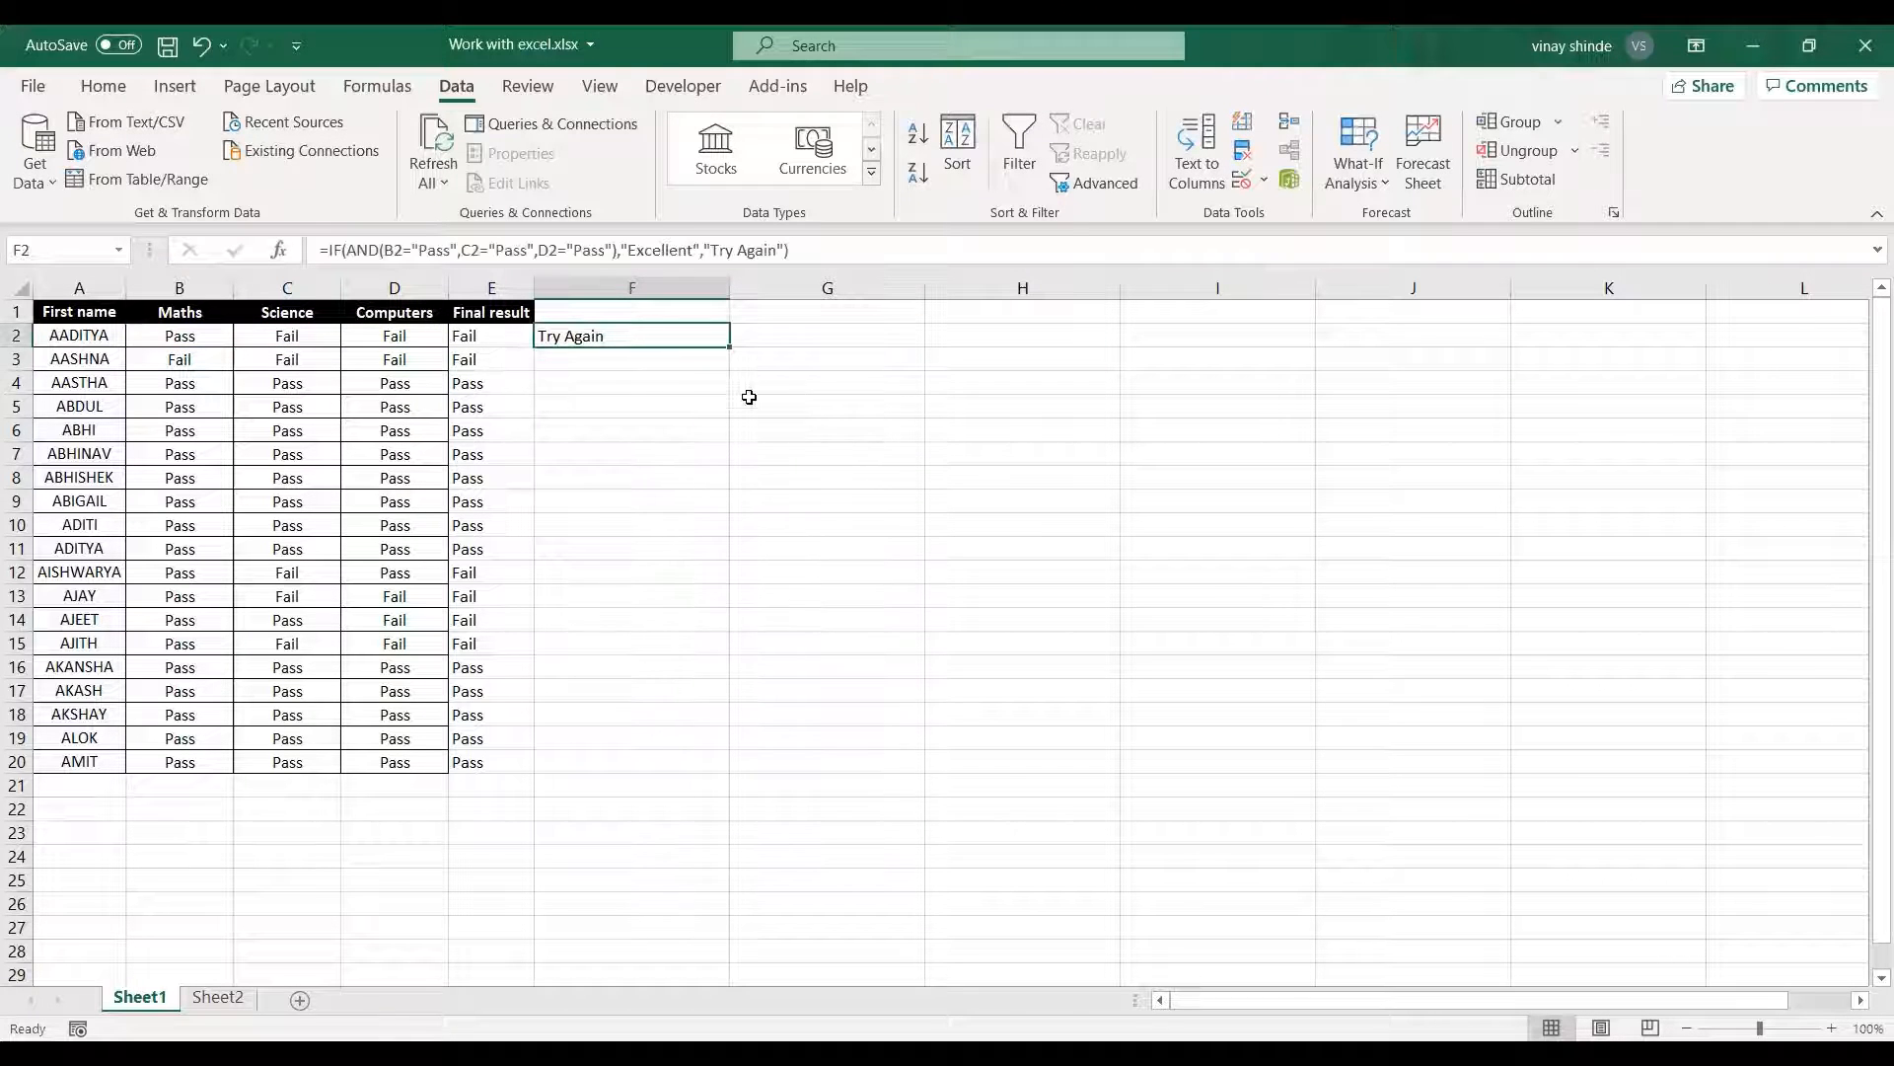
double_click(729, 347)
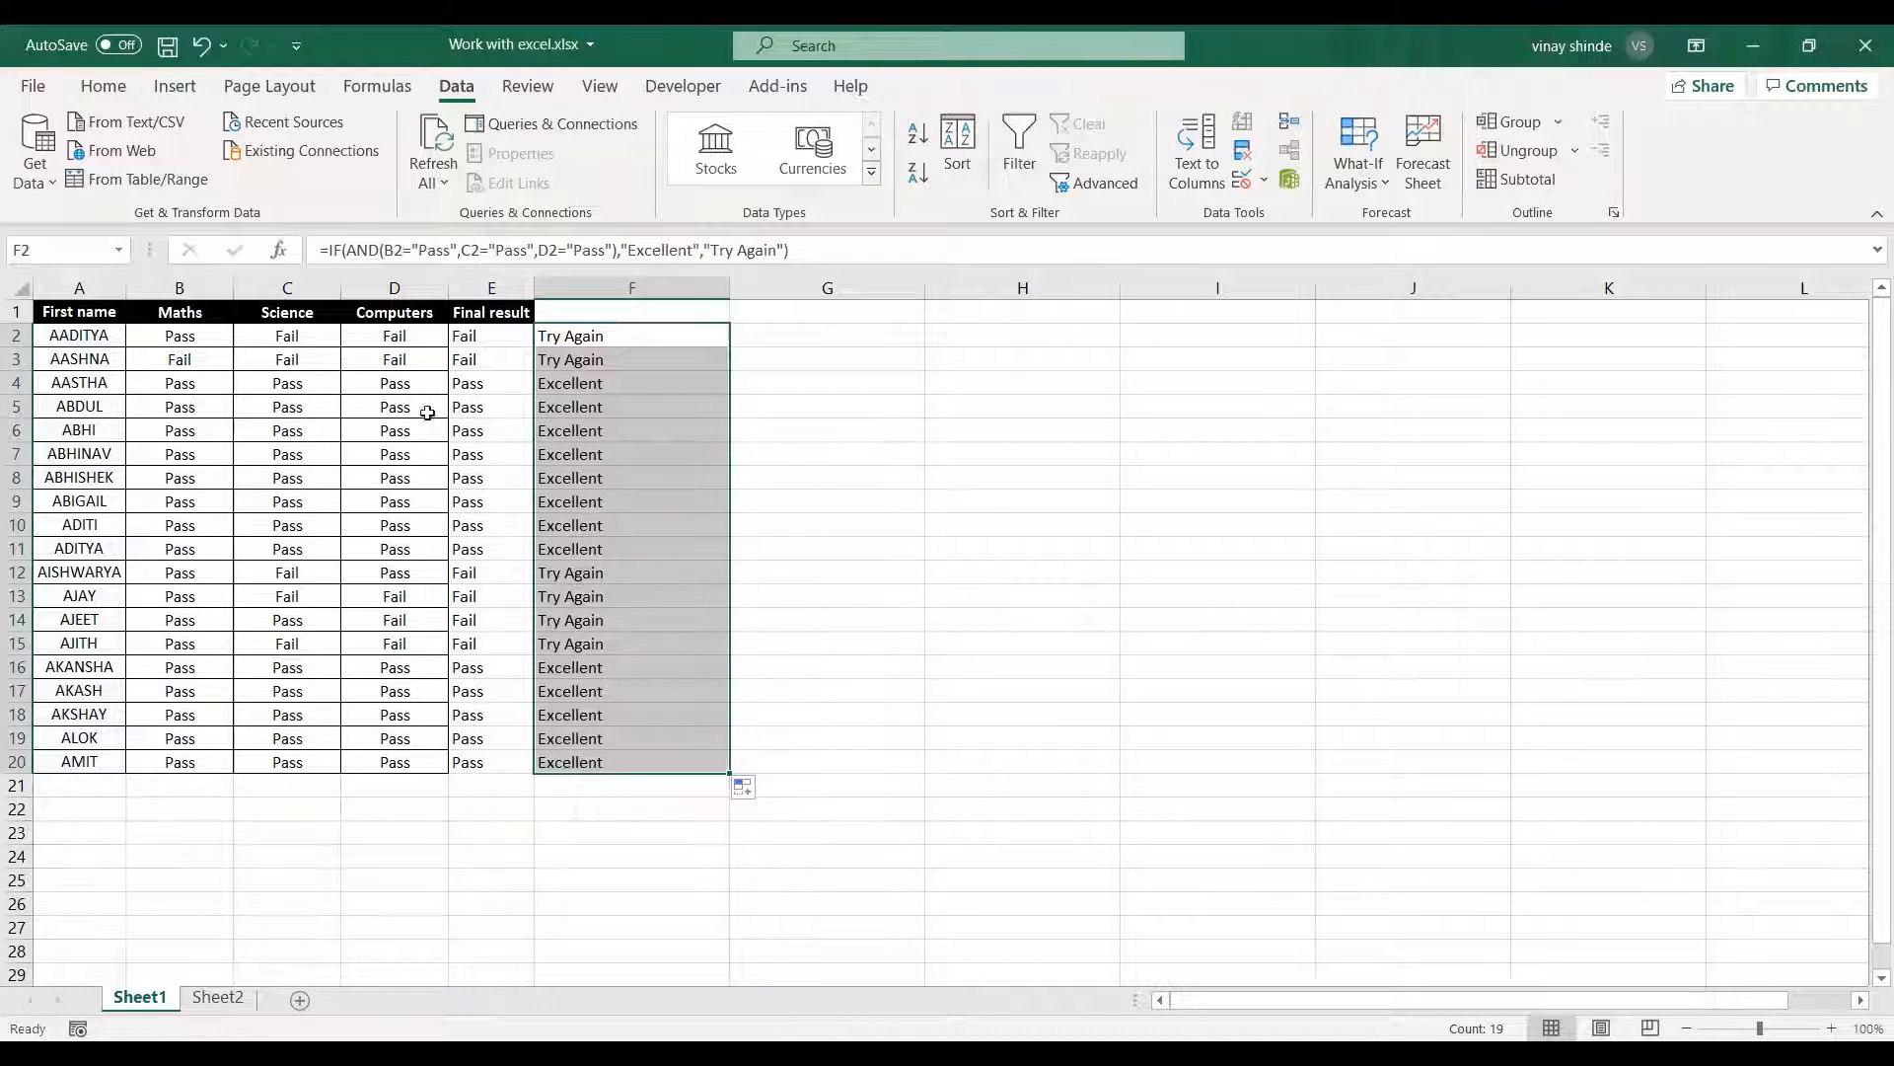
click(565, 406)
click(685, 509)
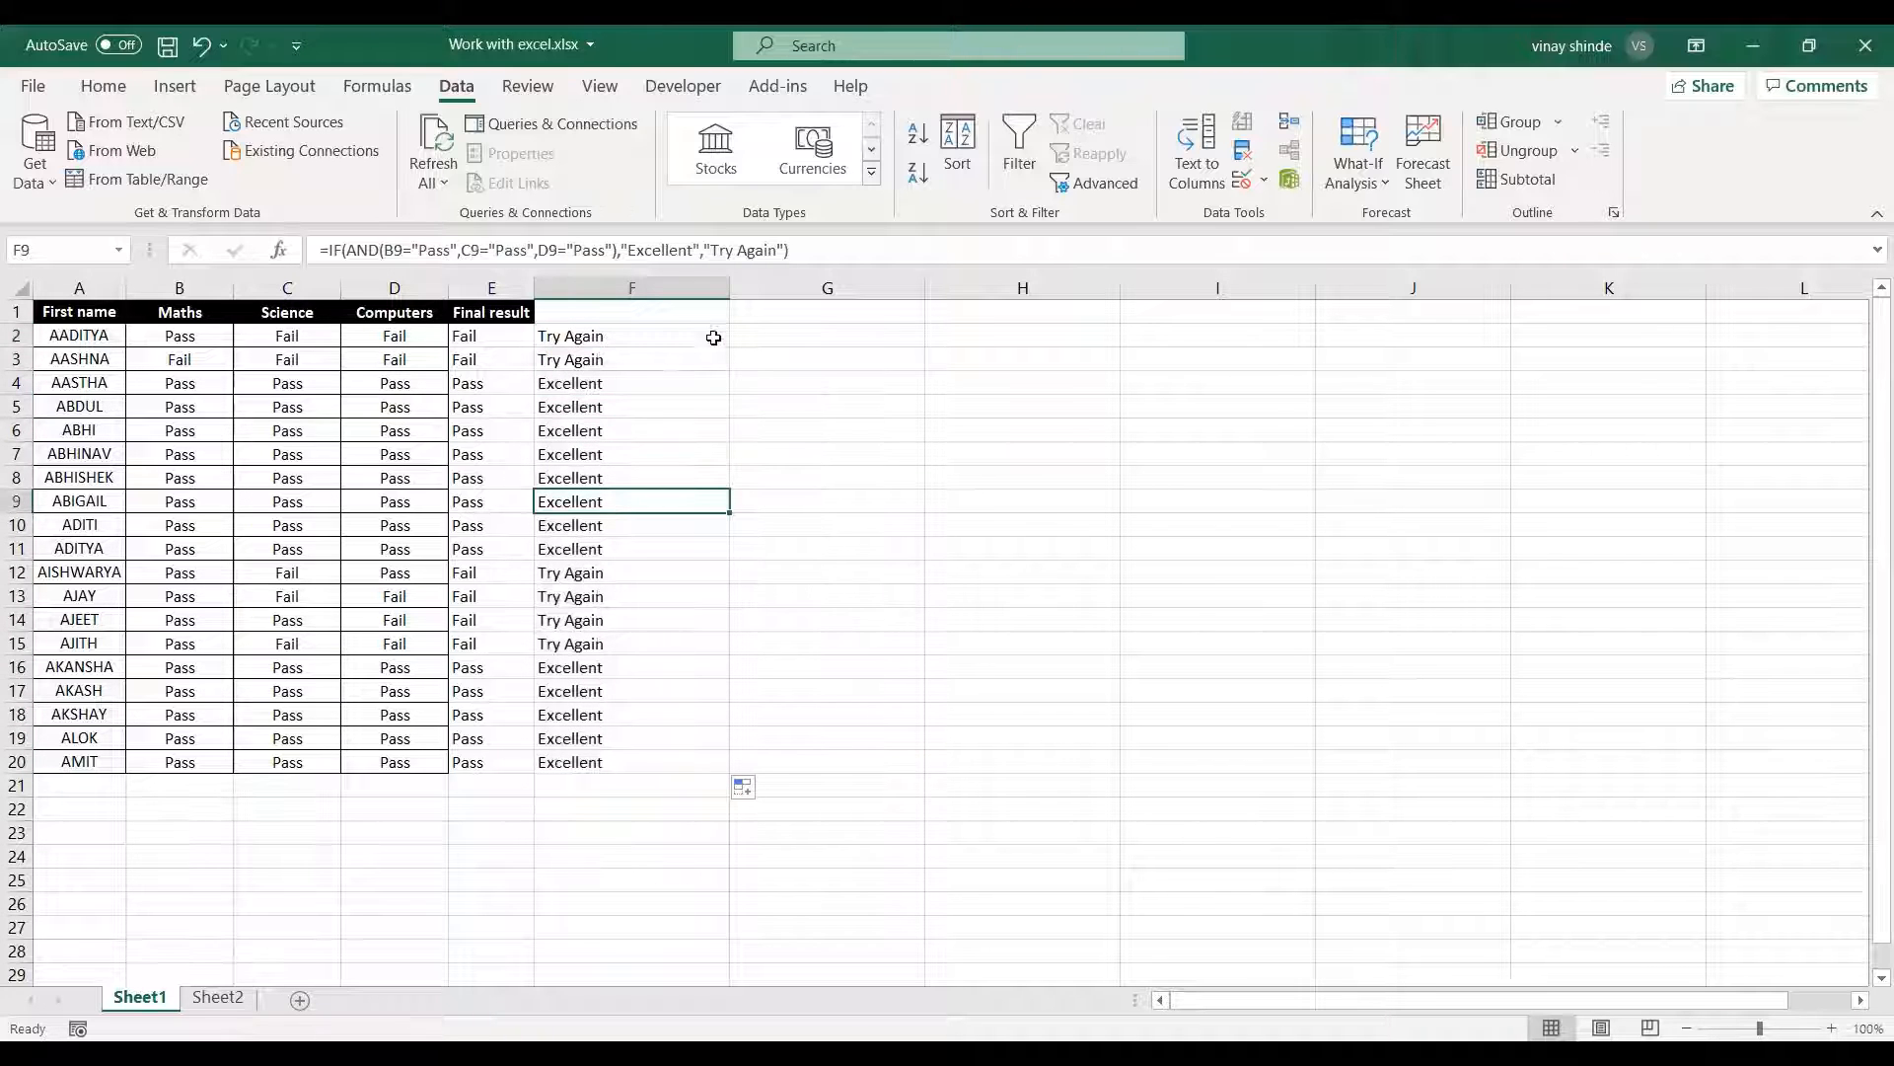
Fit column F's width to its result texts.
double_click(734, 292)
click(771, 446)
click(579, 317)
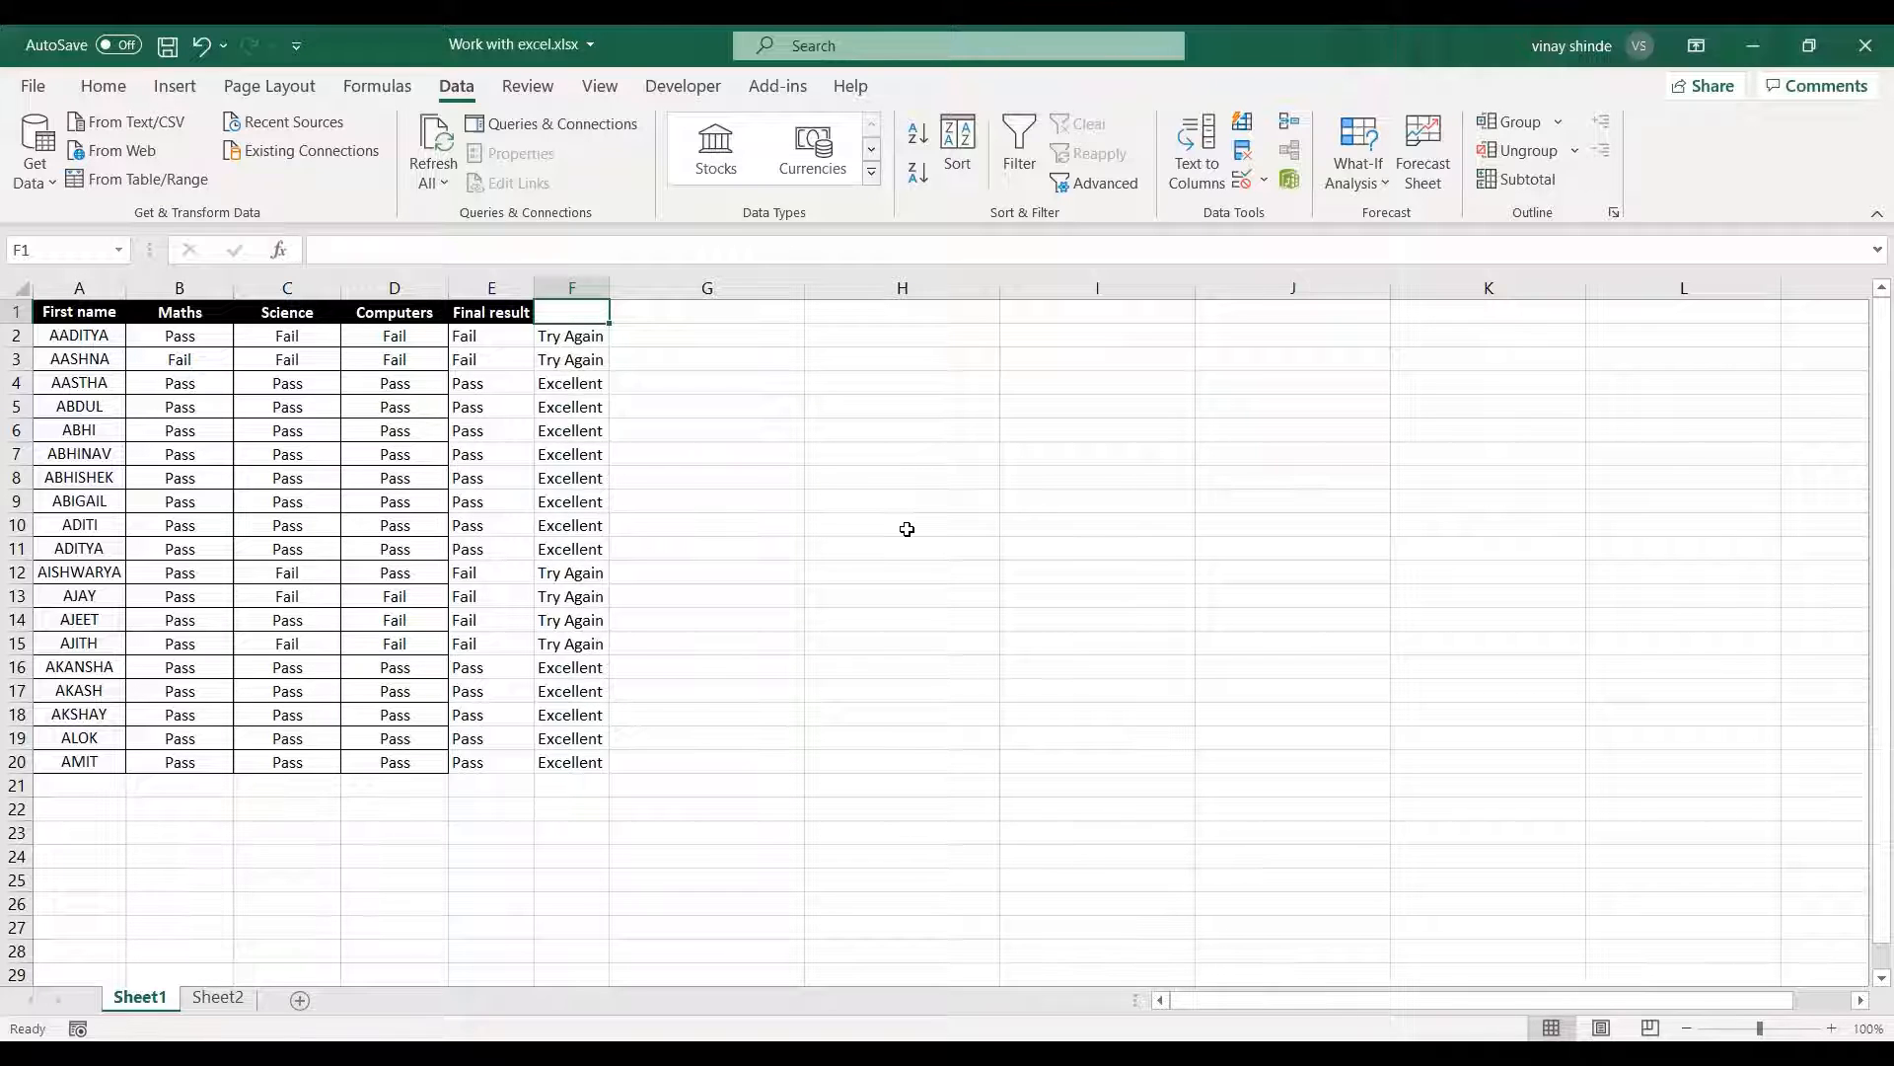
click(690, 479)
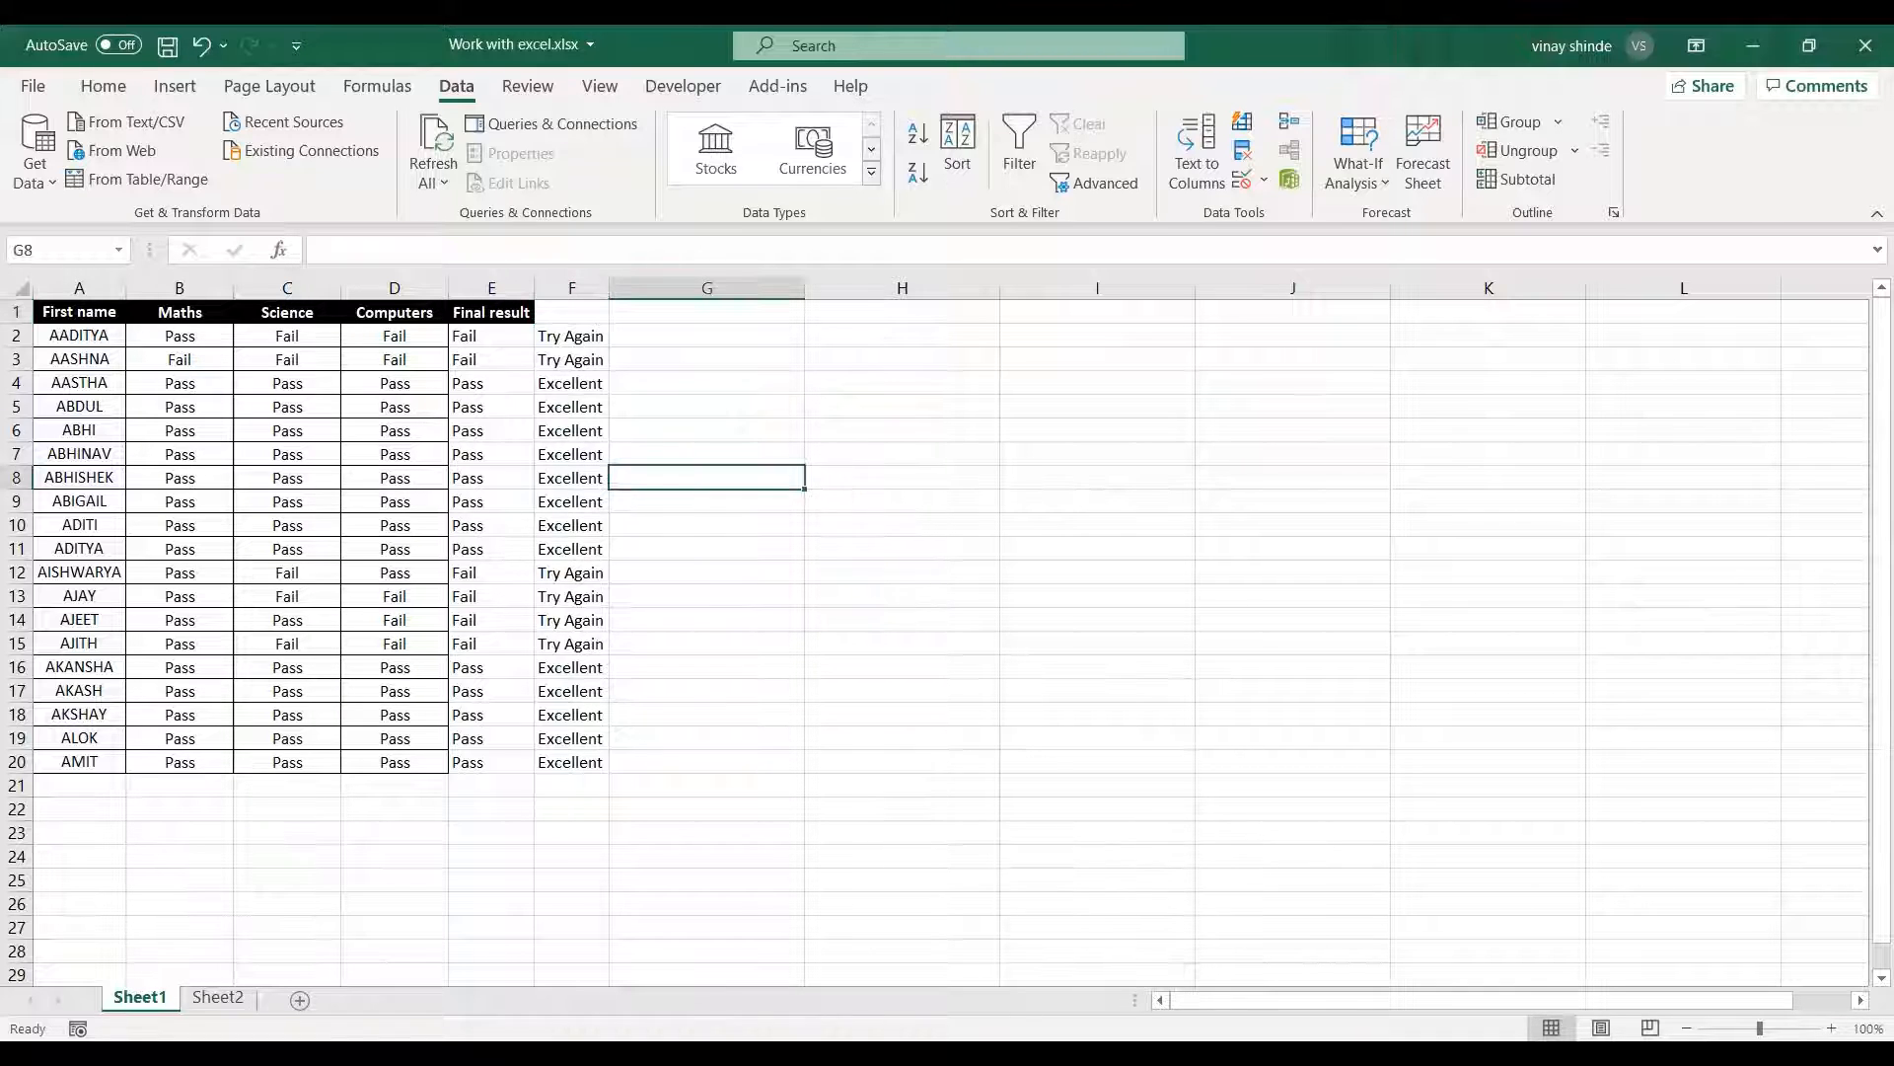